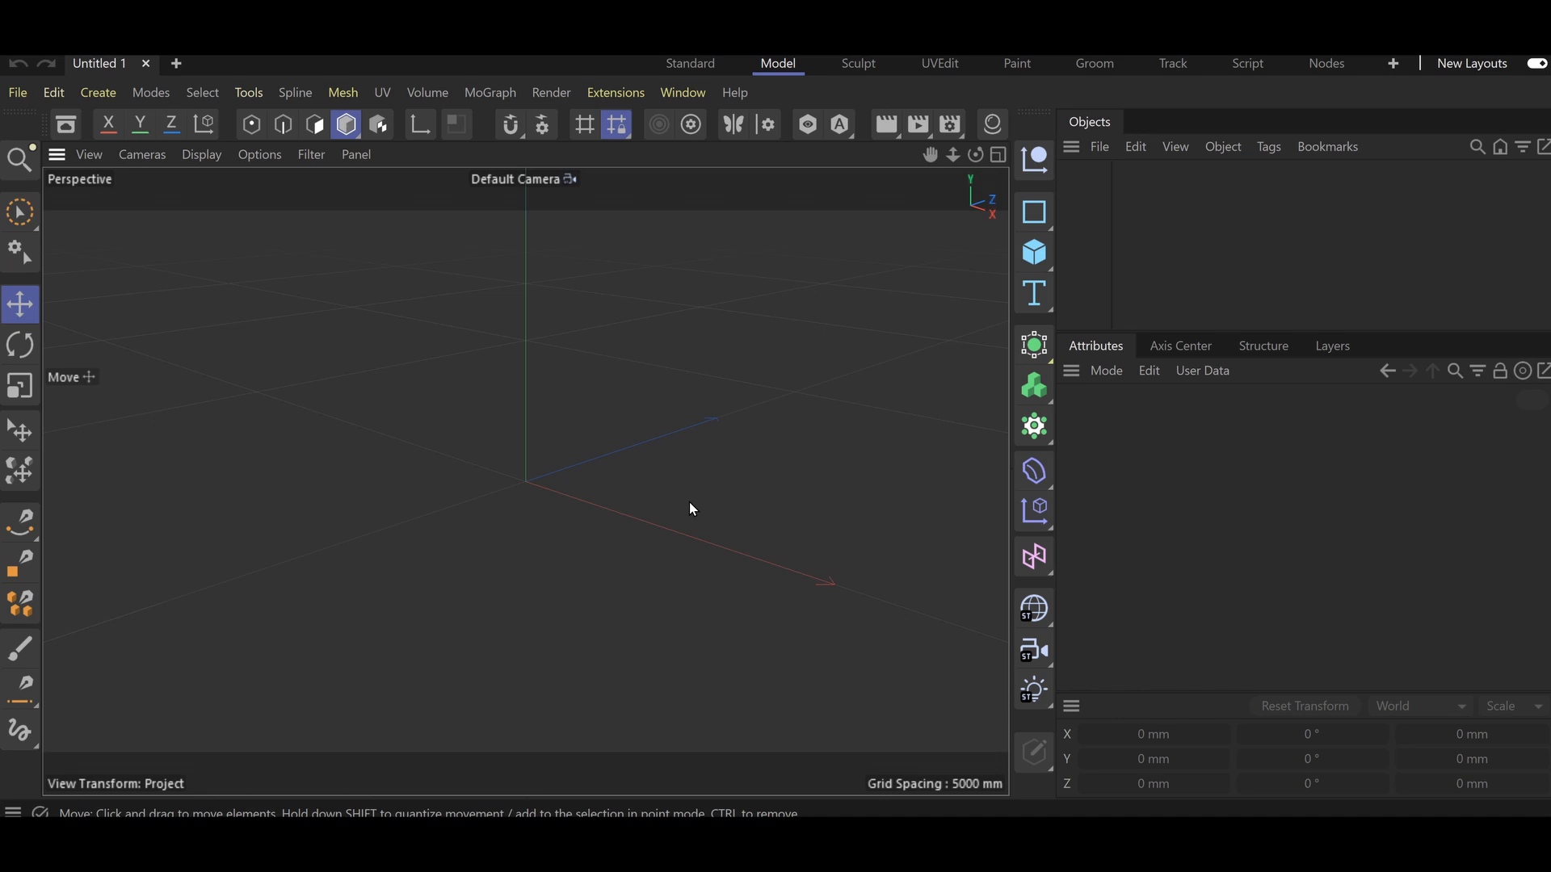
# Add a cube primitive and compare how it displays in polygon mode and in model mode.
pyautogui.click(1034, 253)
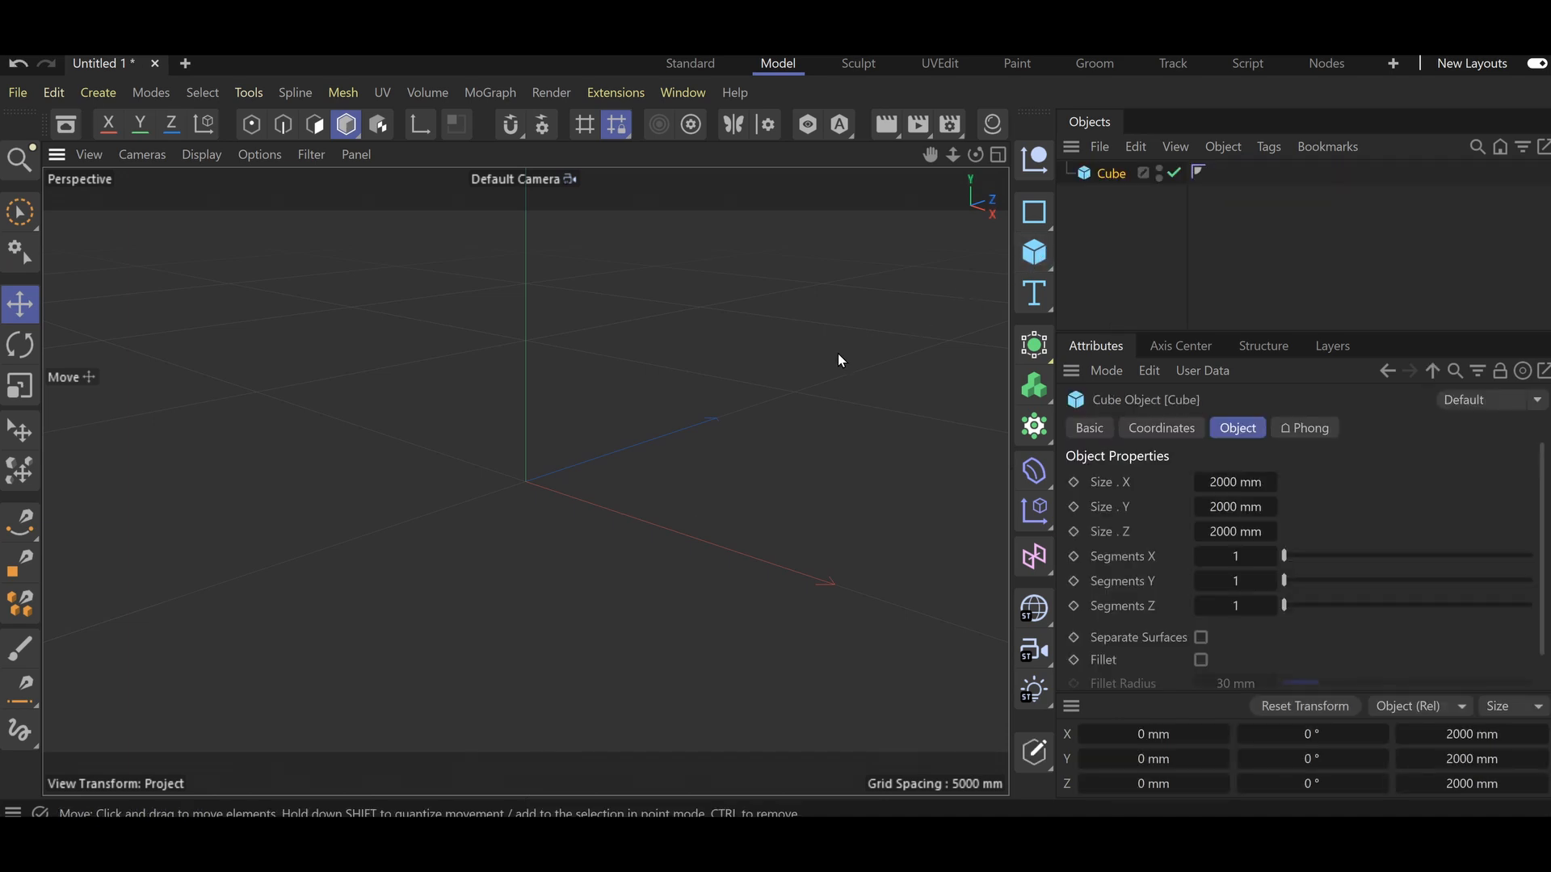
pyautogui.click(1043, 249)
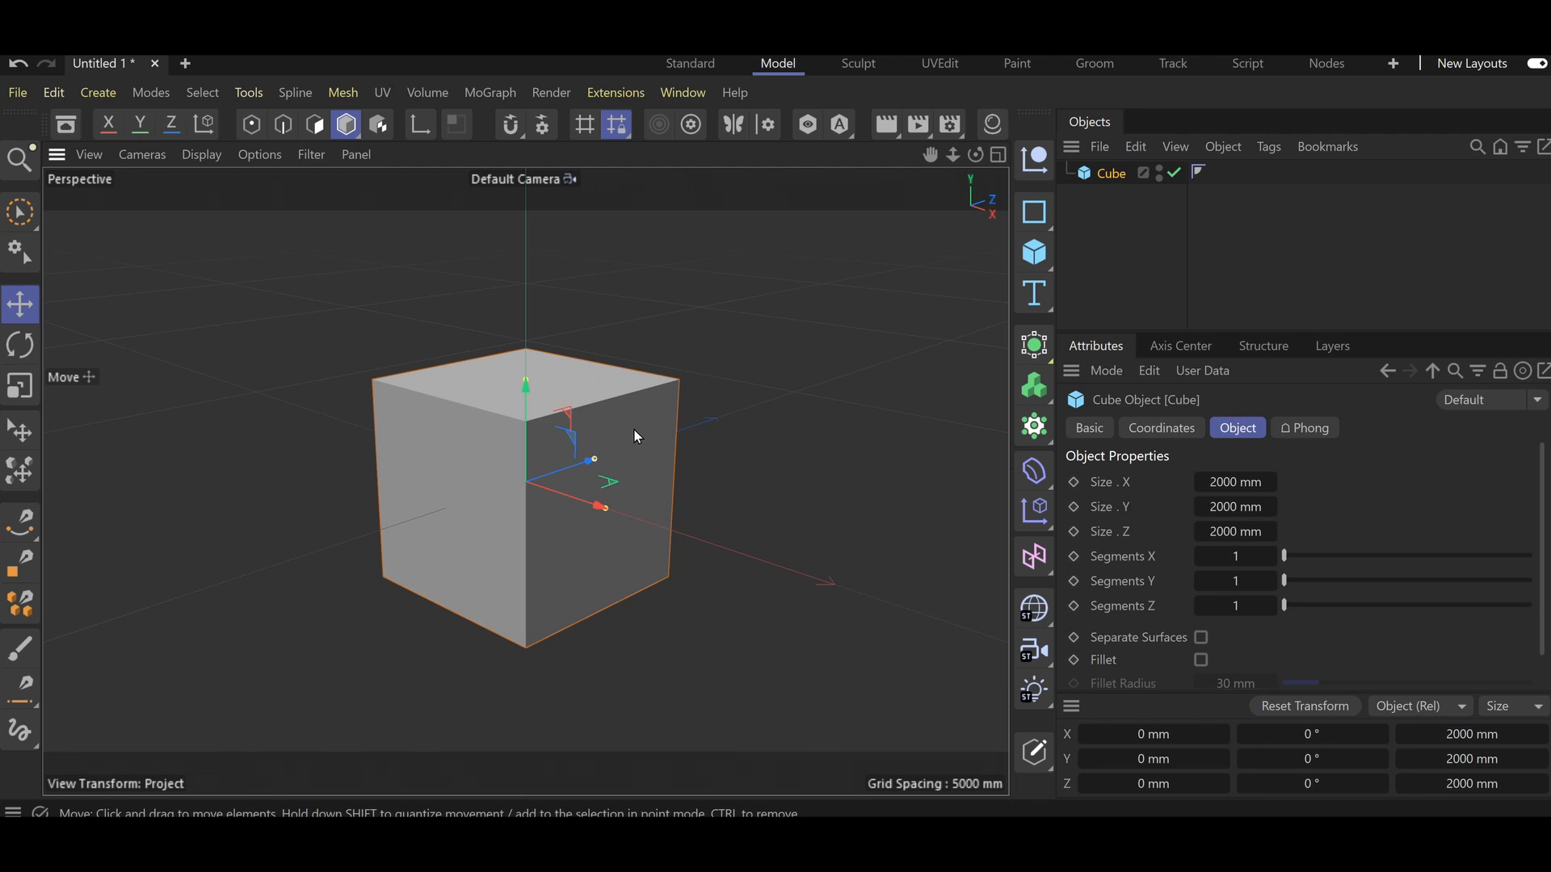
pyautogui.click(313, 126)
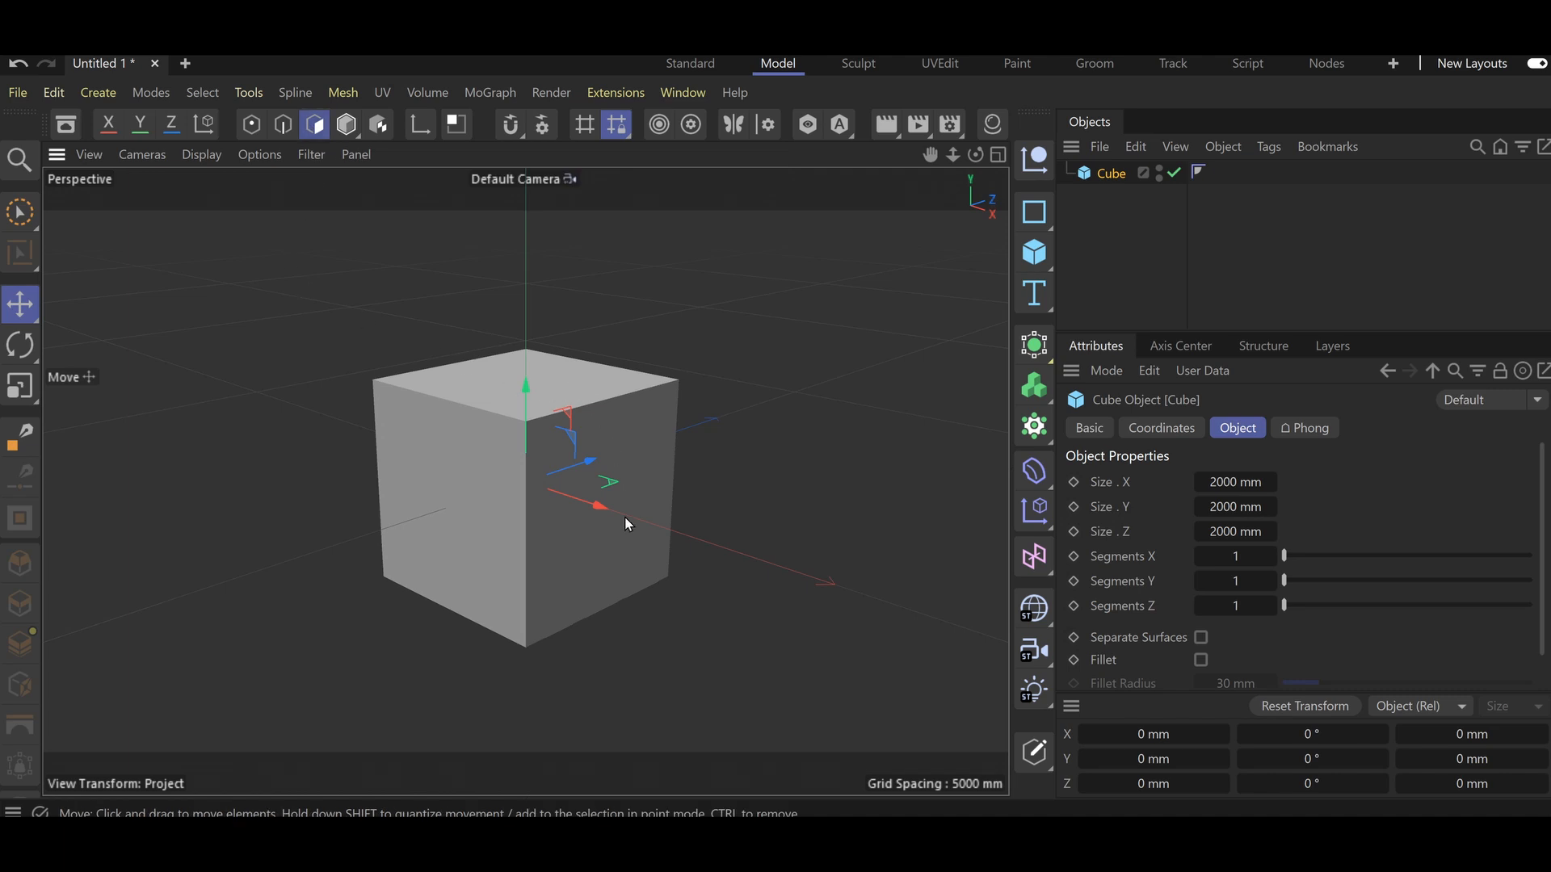
pyautogui.click(347, 126)
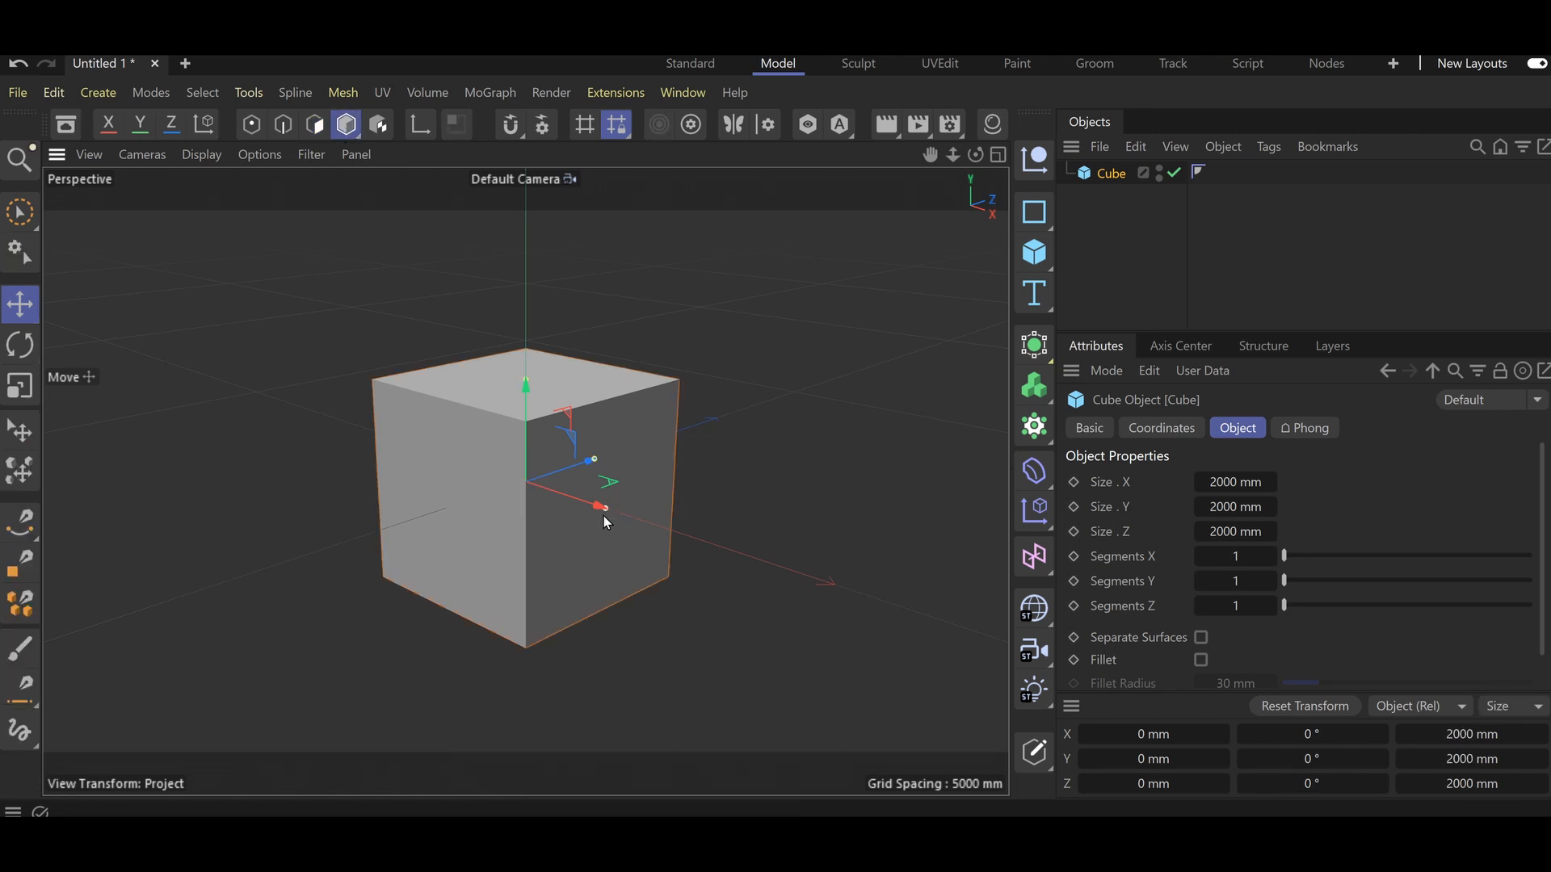
# Resize the cube to about 3784 mm in X and 710 mm in Y, and delete it.
pyautogui.moveTo(604, 510); pyautogui.dragTo(691, 531)
pyautogui.moveTo(526, 378); pyautogui.dragTo(520, 451)
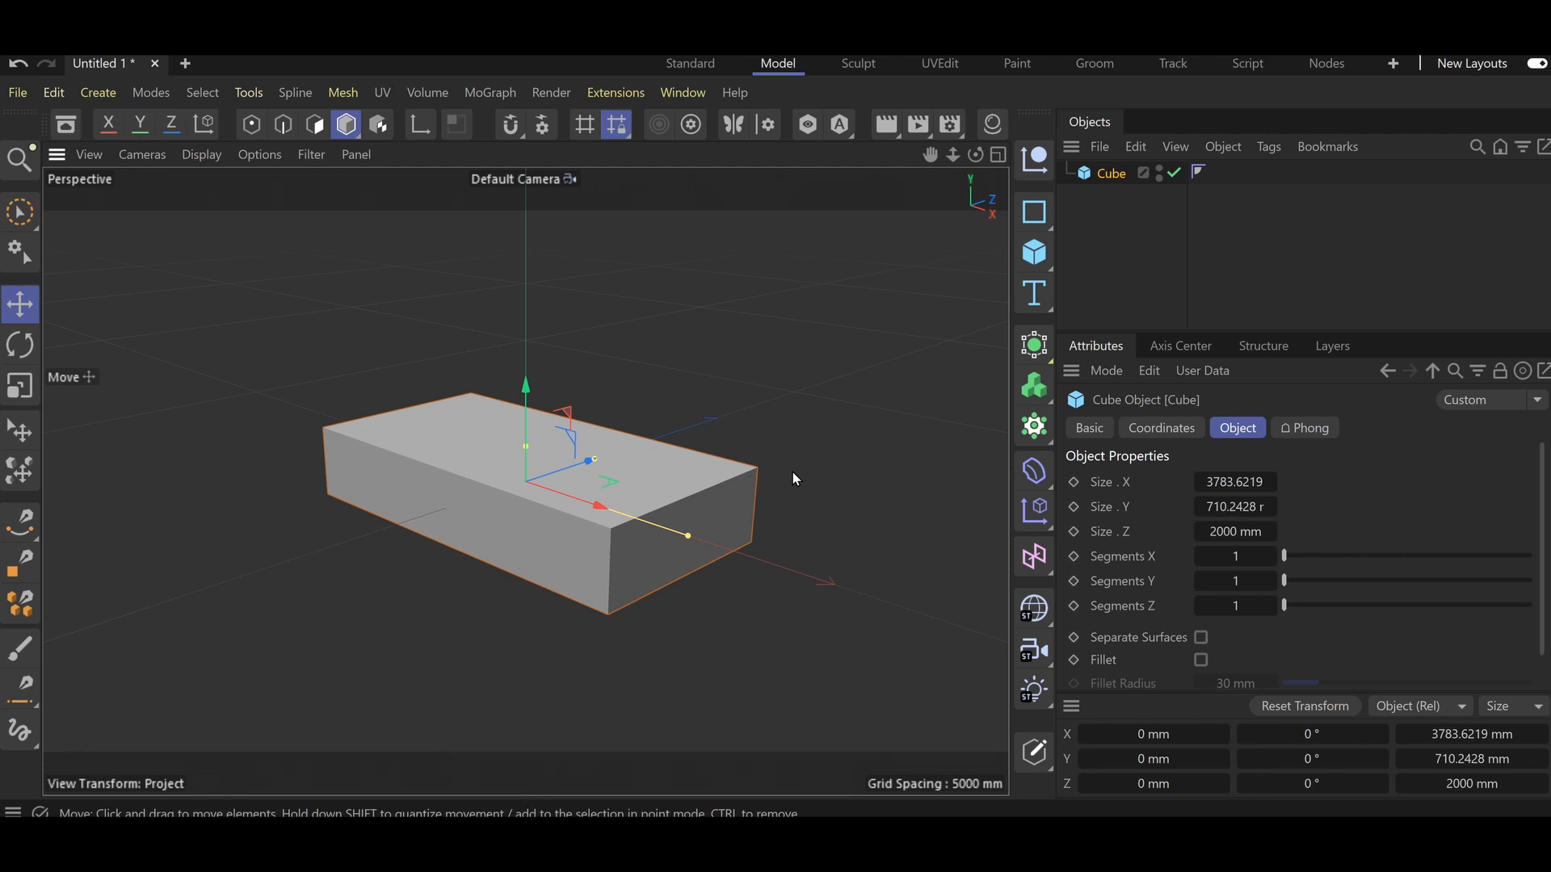
pyautogui.press('Delete')
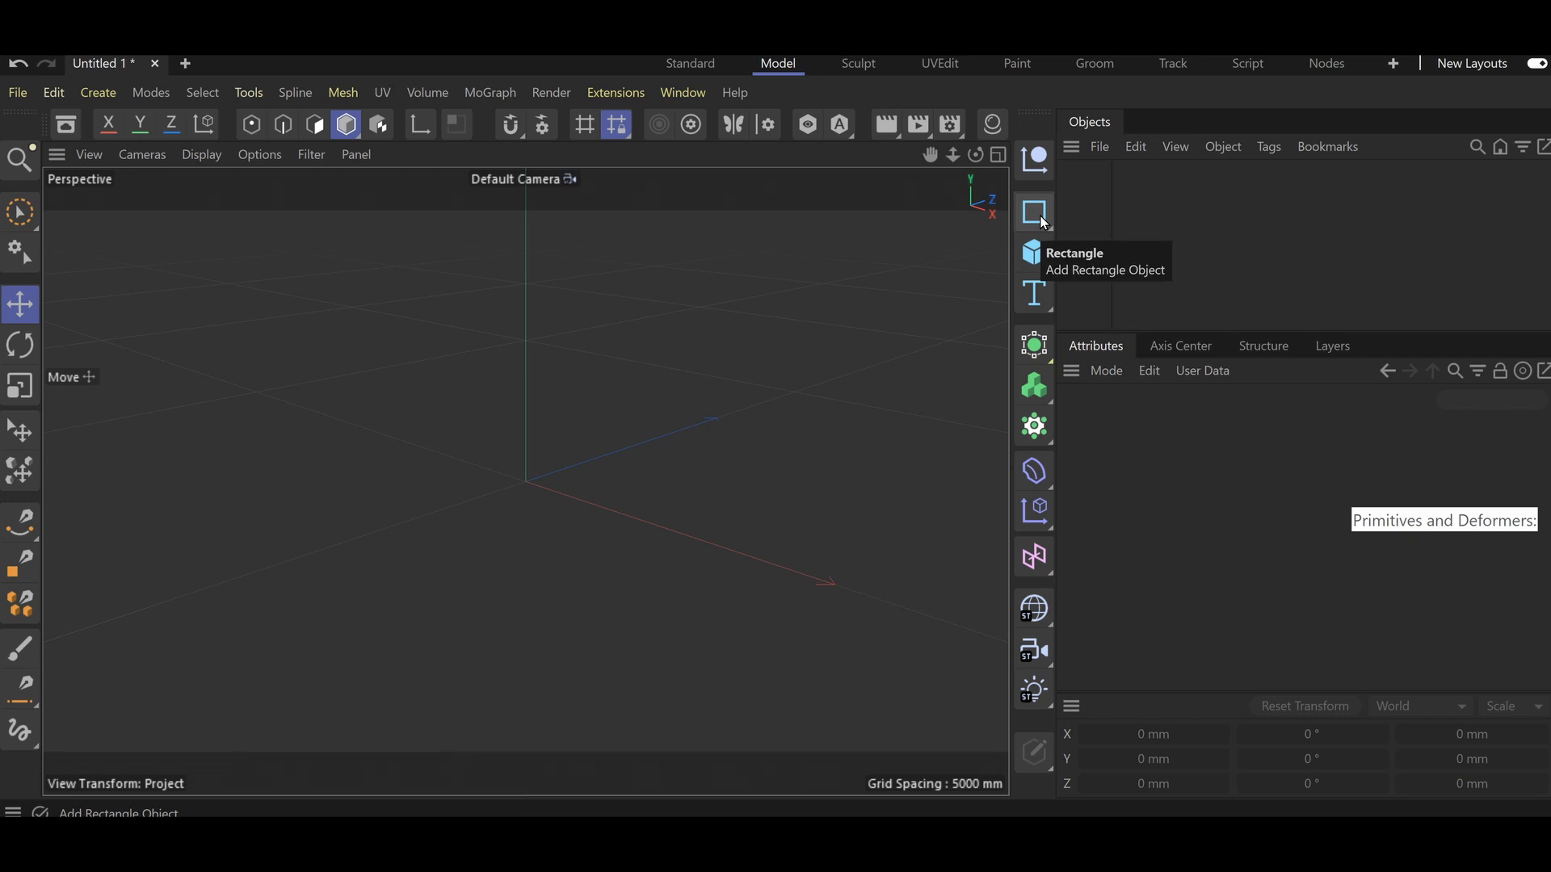
# Add an arc spline and rotate it by about 44.3° around its X axis.
pyautogui.click(1035, 214)
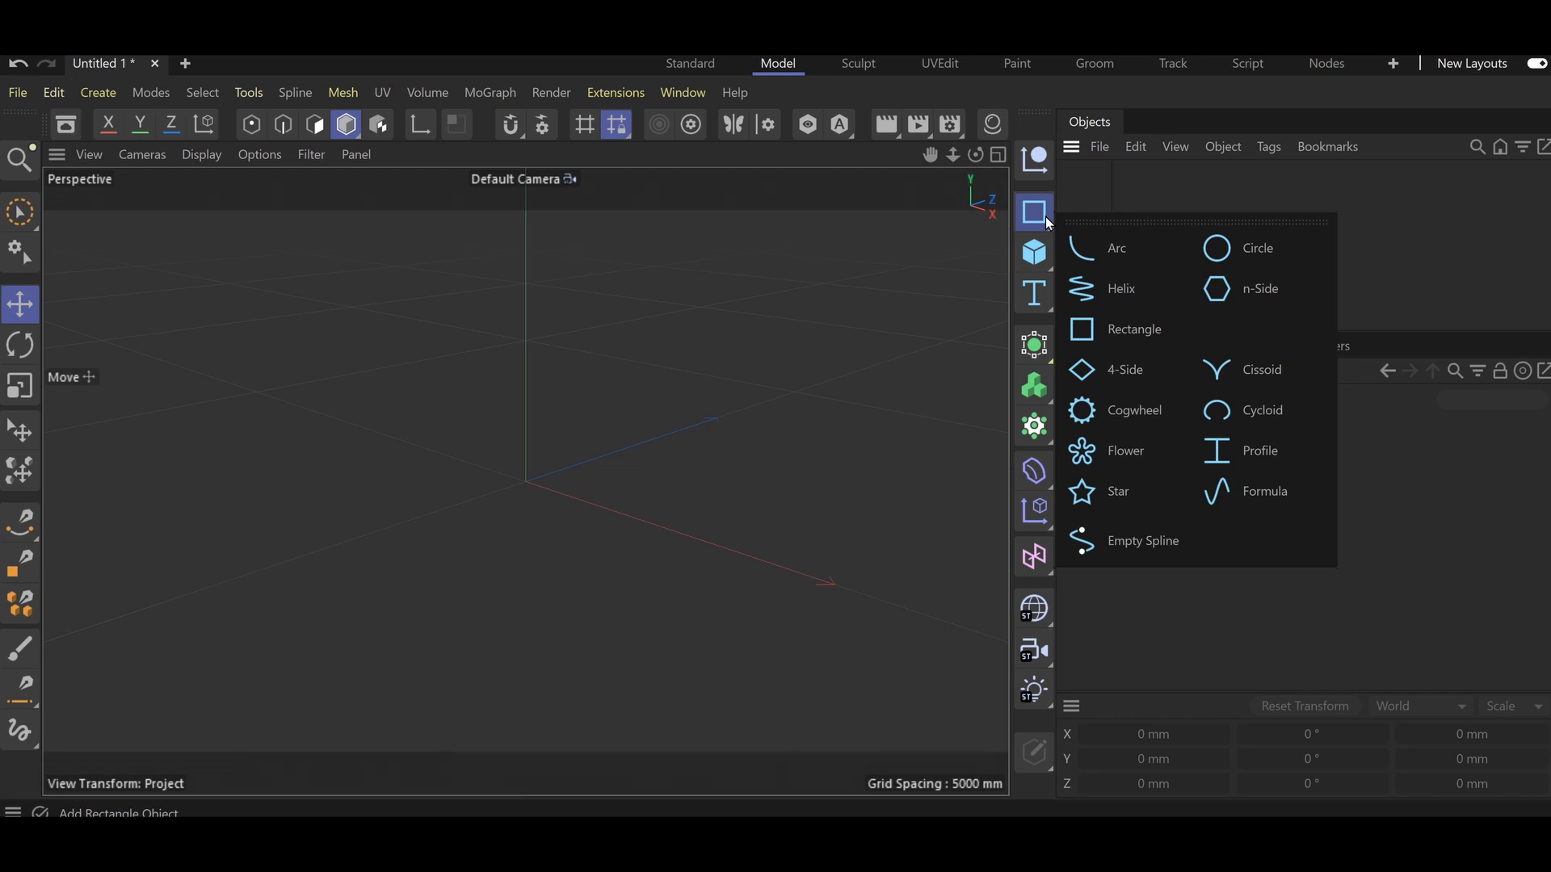
pyautogui.click(1098, 256)
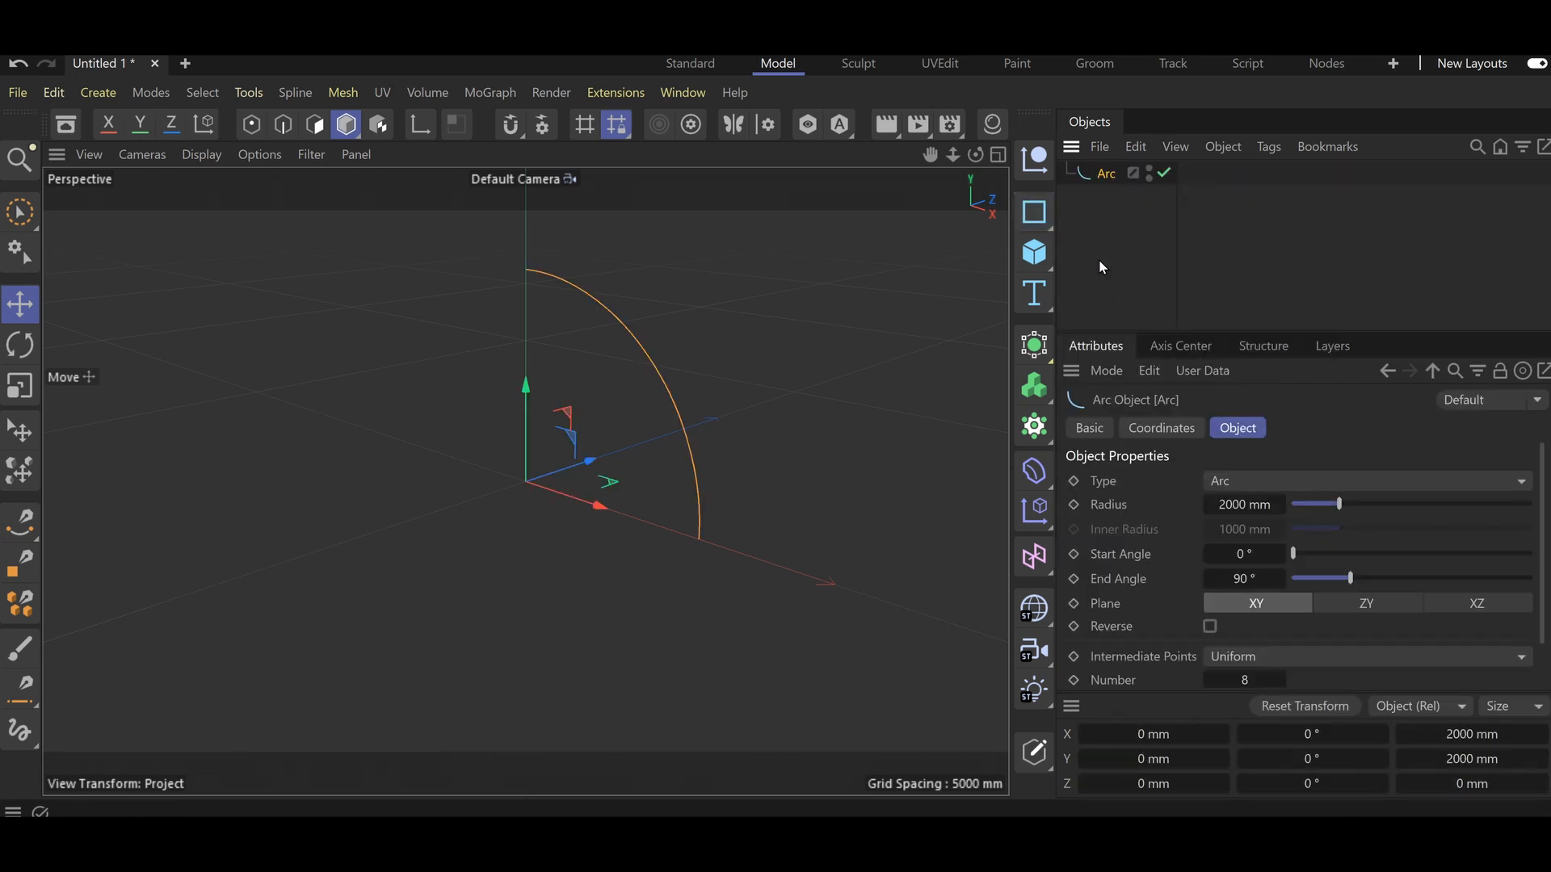
pyautogui.click(764, 370)
pyautogui.keyDown('alt'); pyautogui.moveTo(788, 474); pyautogui.dragTo(391, 486); pyautogui.keyUp('alt')
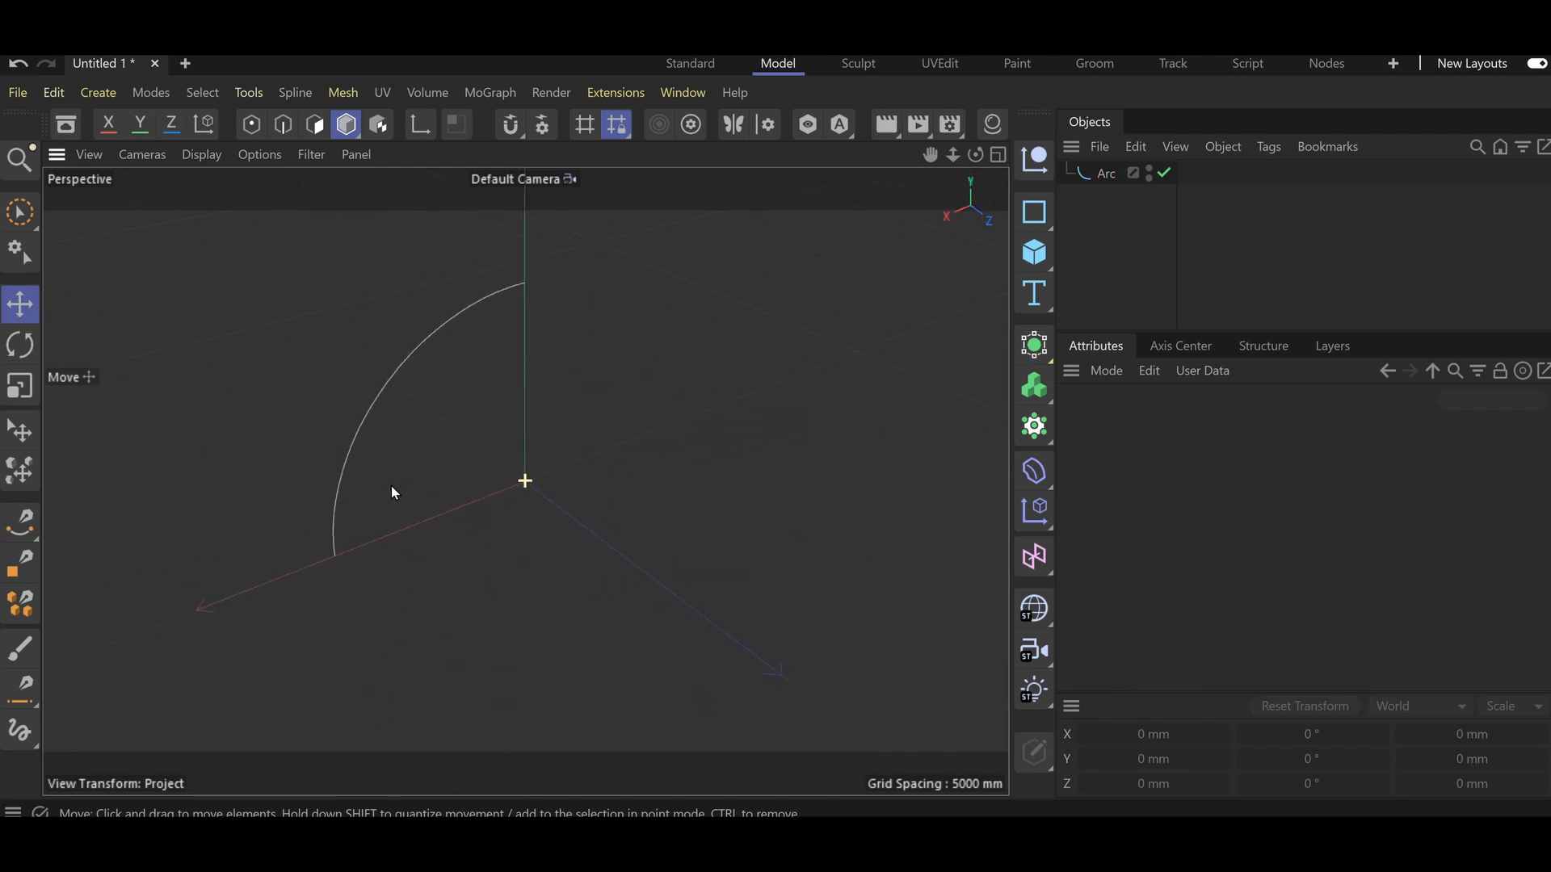
pyautogui.click(373, 402)
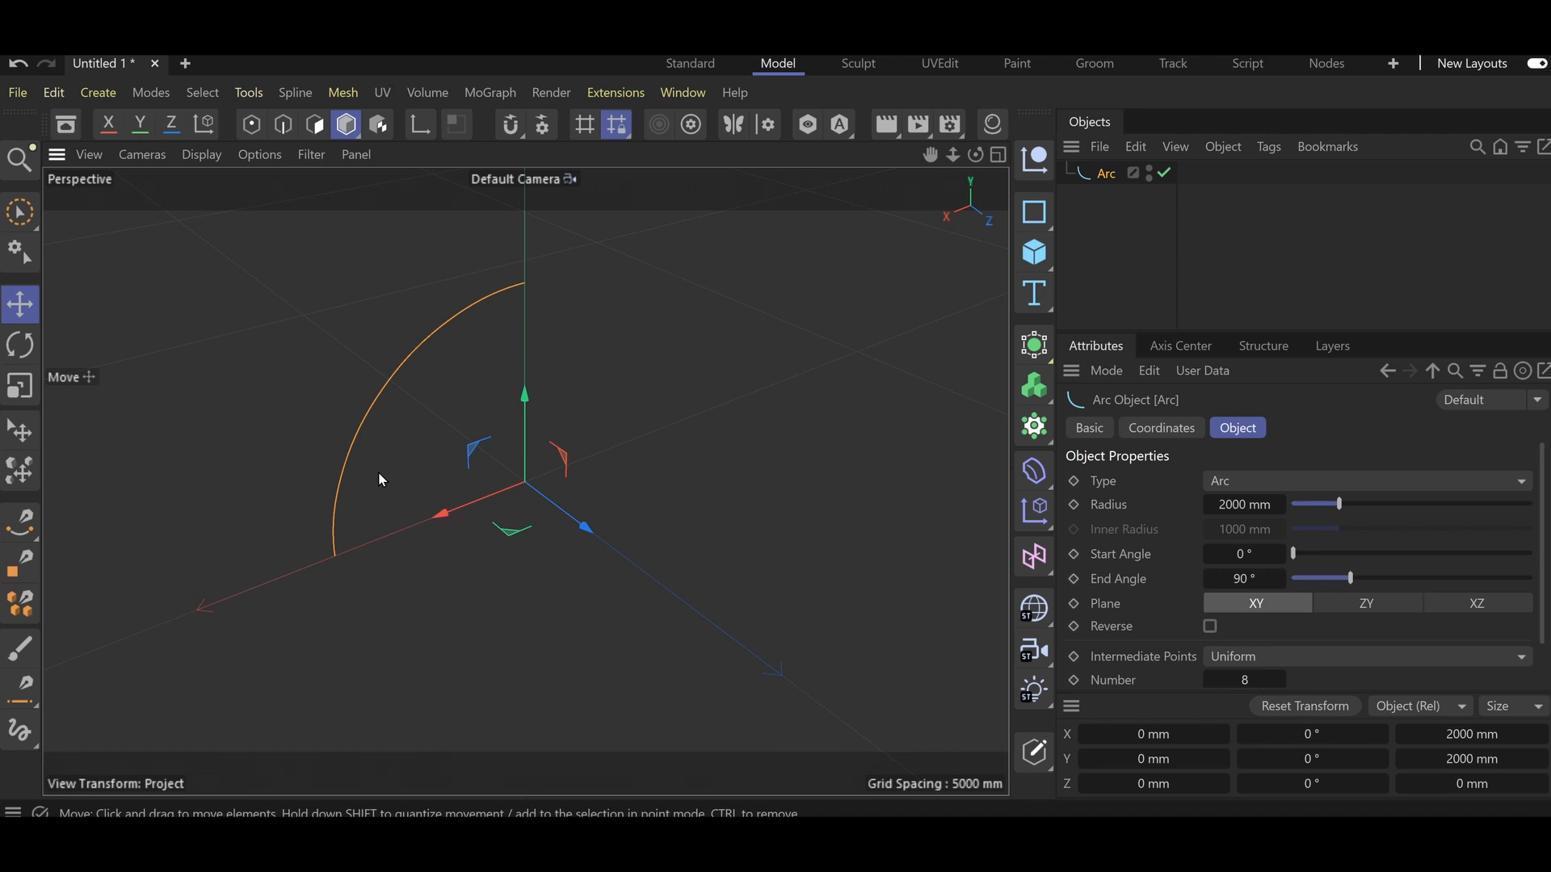
pyautogui.click(20, 345)
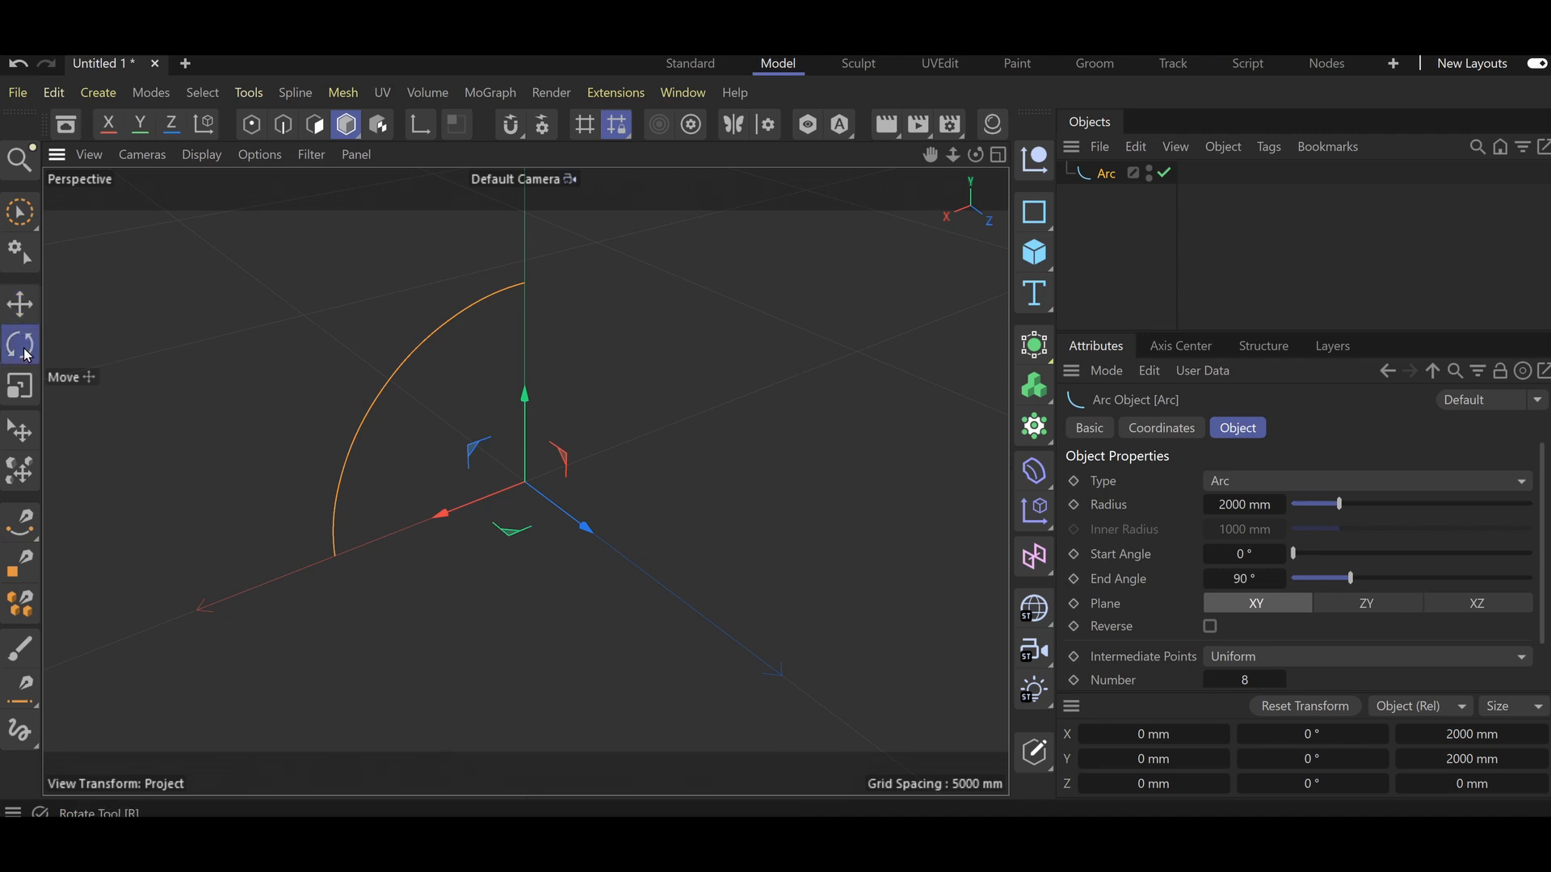
pyautogui.moveTo(544, 458); pyautogui.dragTo(445, 367)
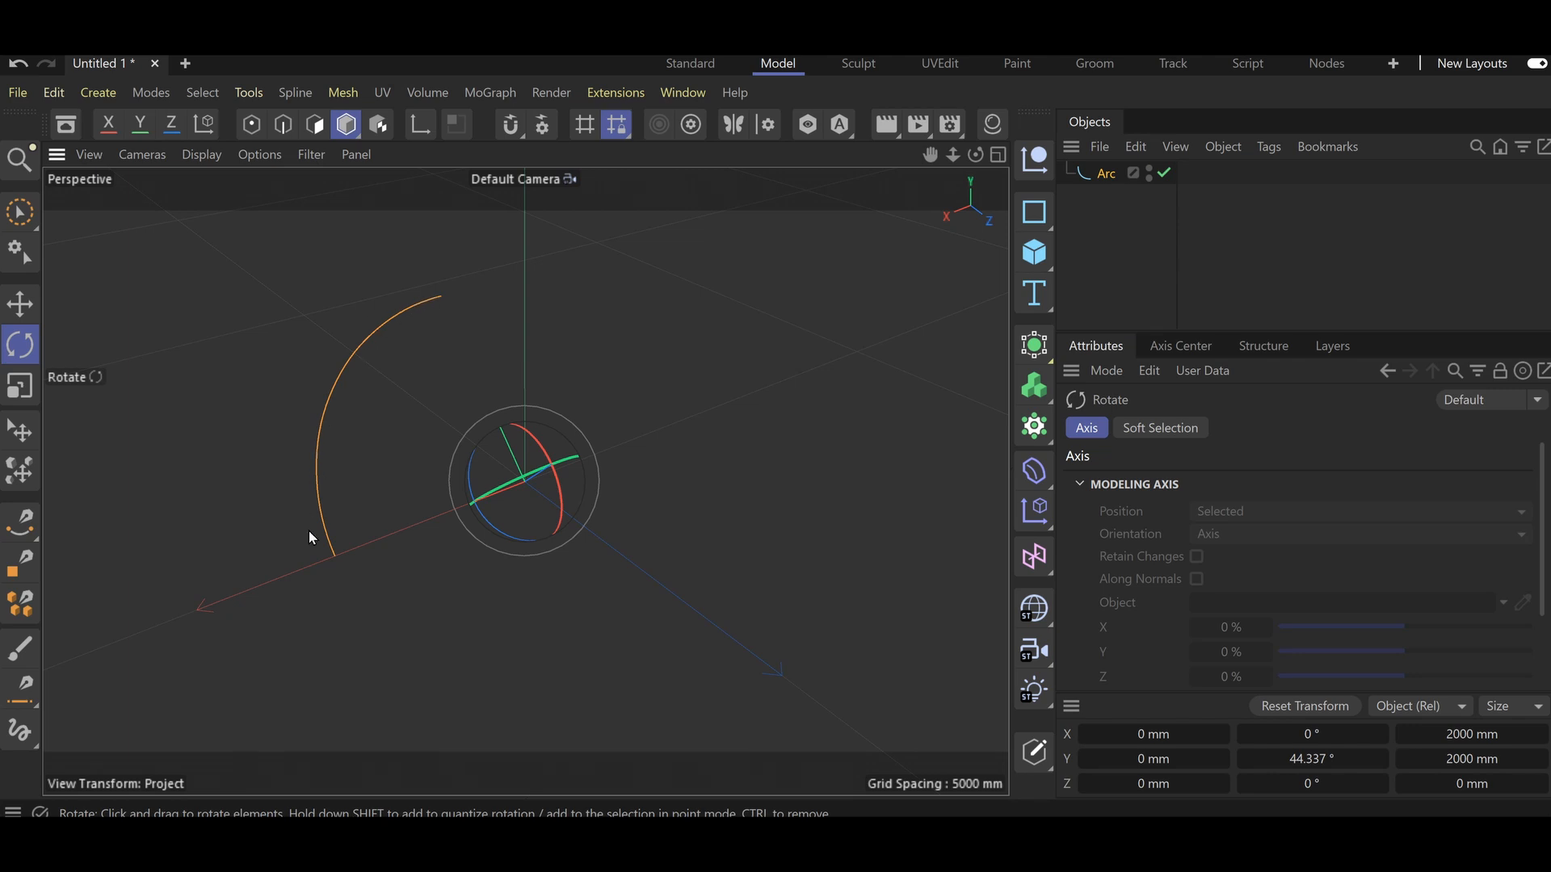
# Add a circle spline and a helix spline, spacing them apart on the Z axis with the helix at about -6562 mm.
pyautogui.click(1032, 218)
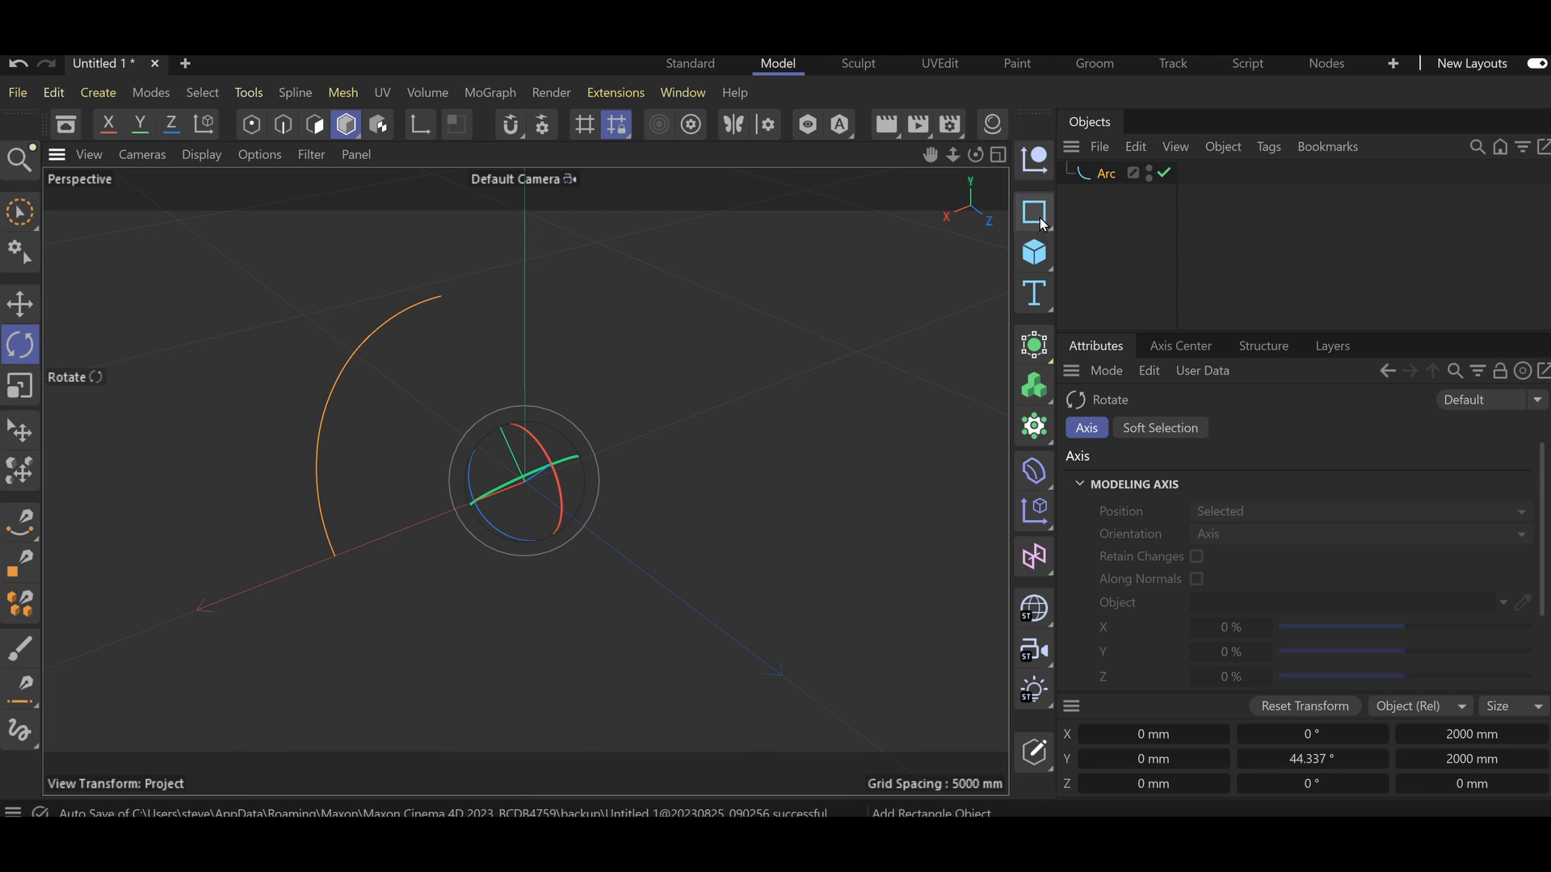
pyautogui.click(1034, 213)
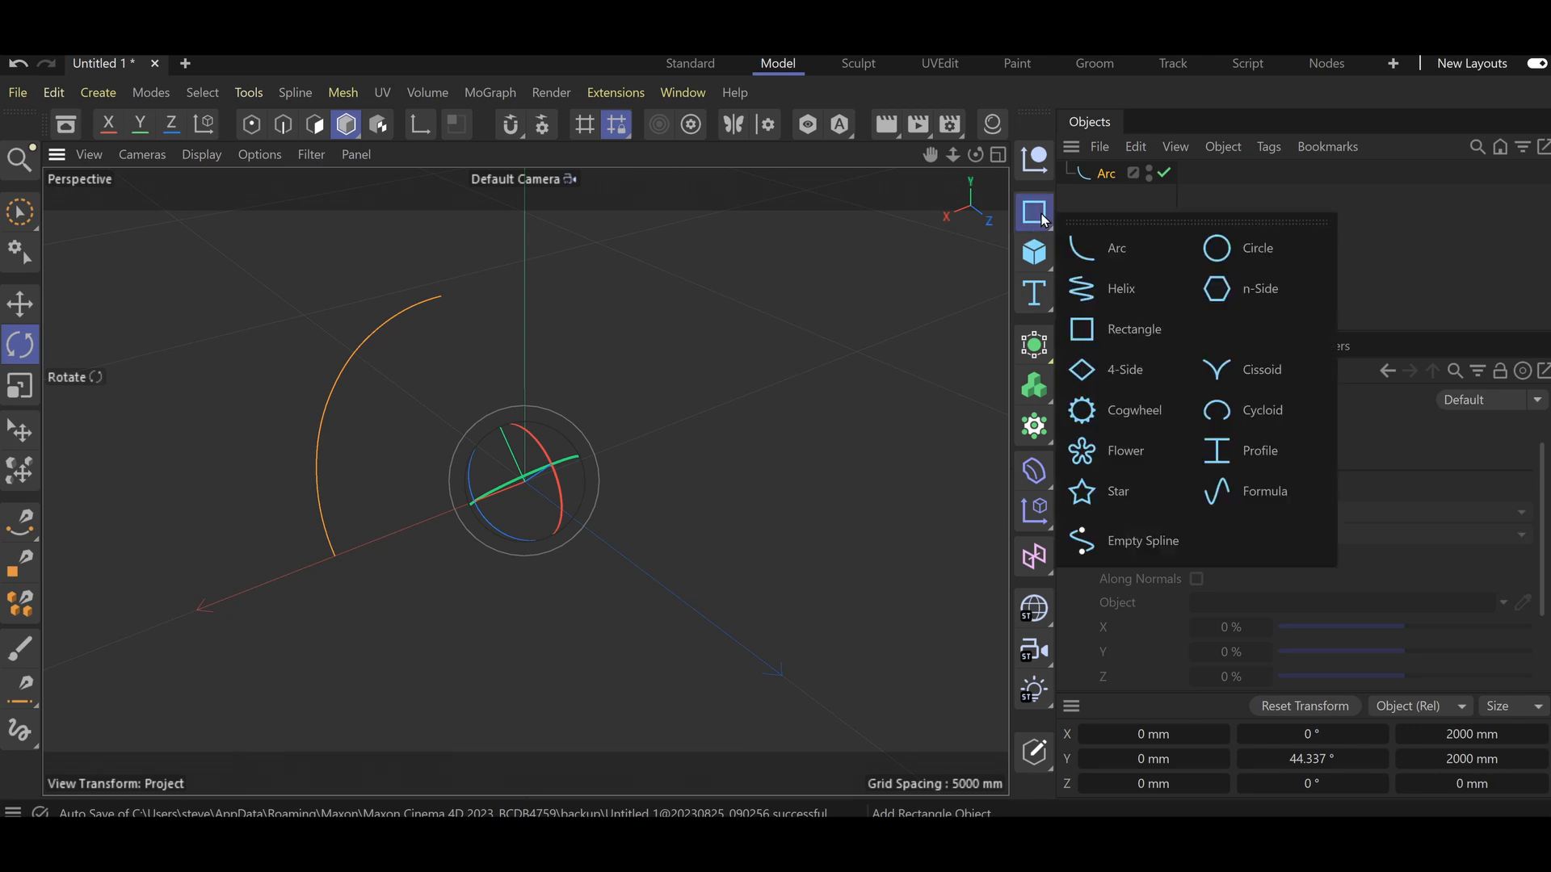
pyautogui.click(1234, 252)
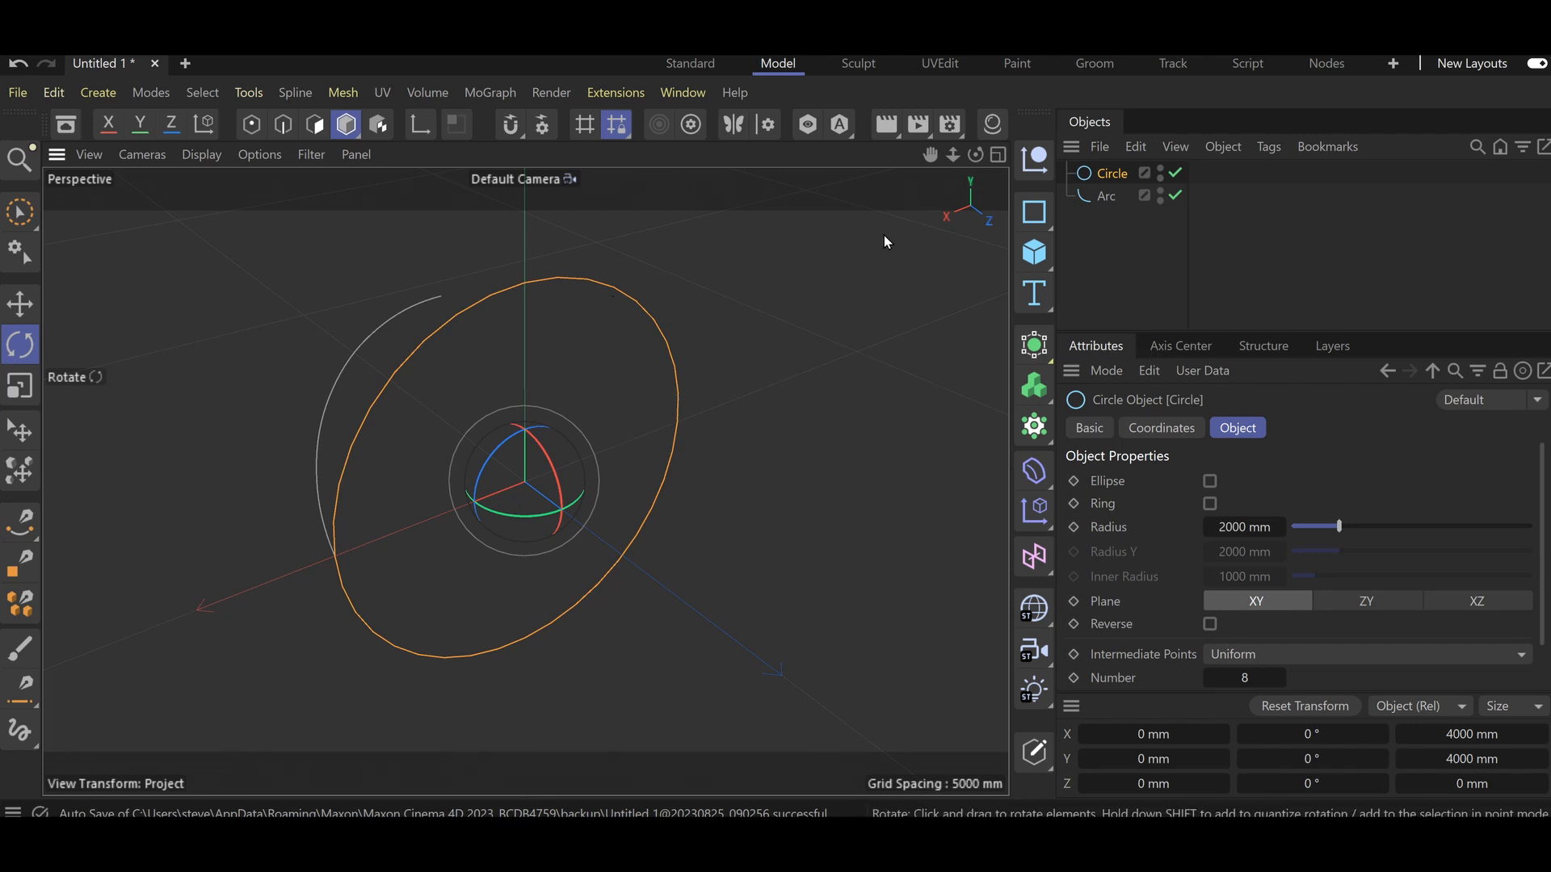
pyautogui.click(1034, 213)
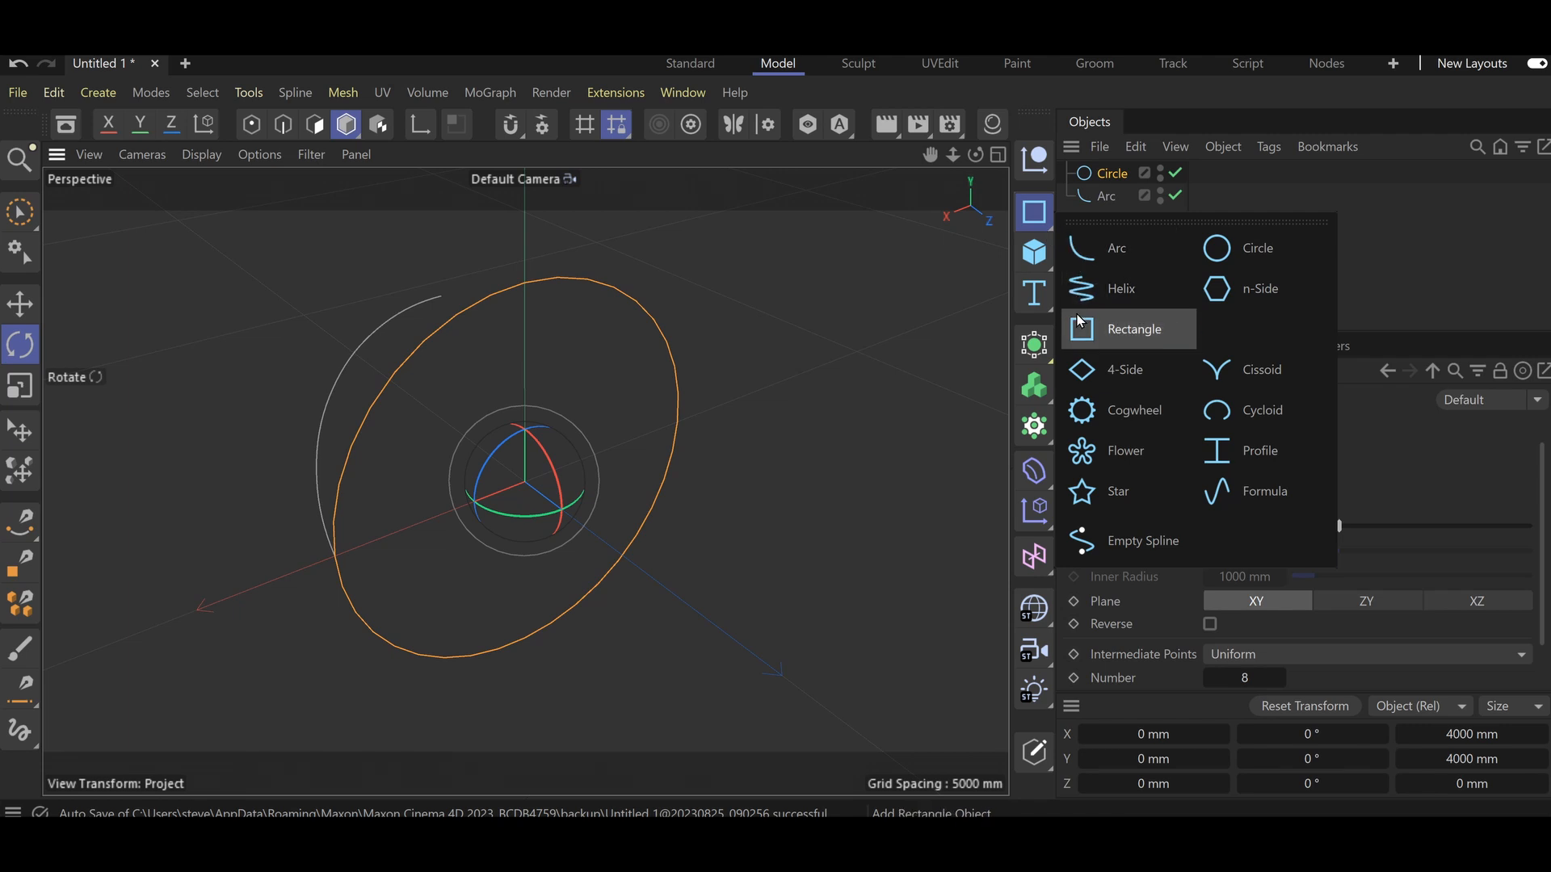
pyautogui.click(1120, 293)
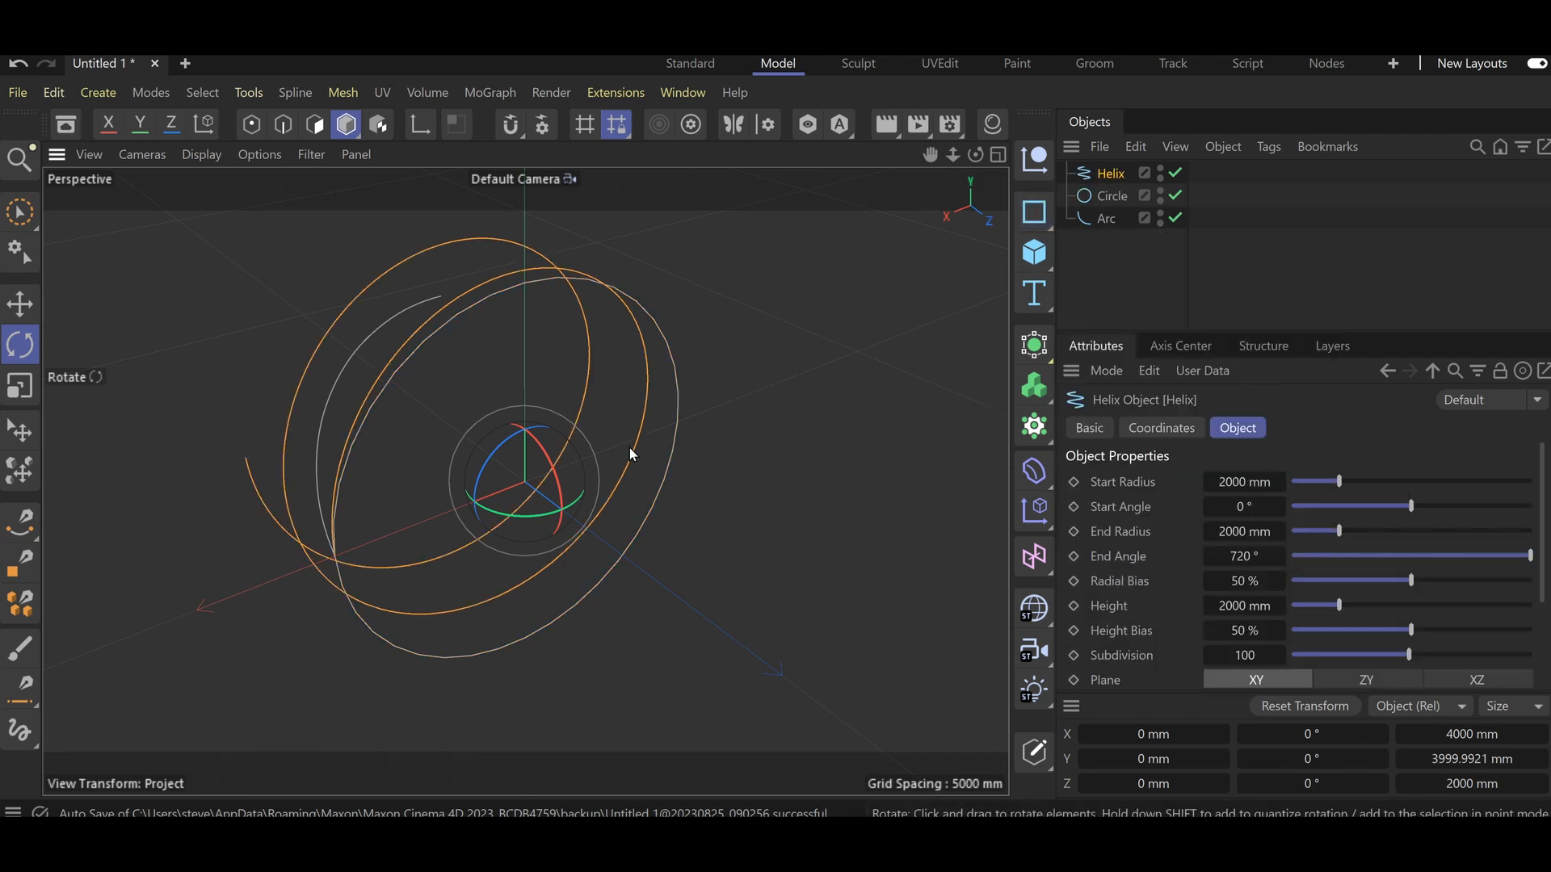
pyautogui.scroll(-2, 688, 525)
pyautogui.scroll(-3, 482, 452)
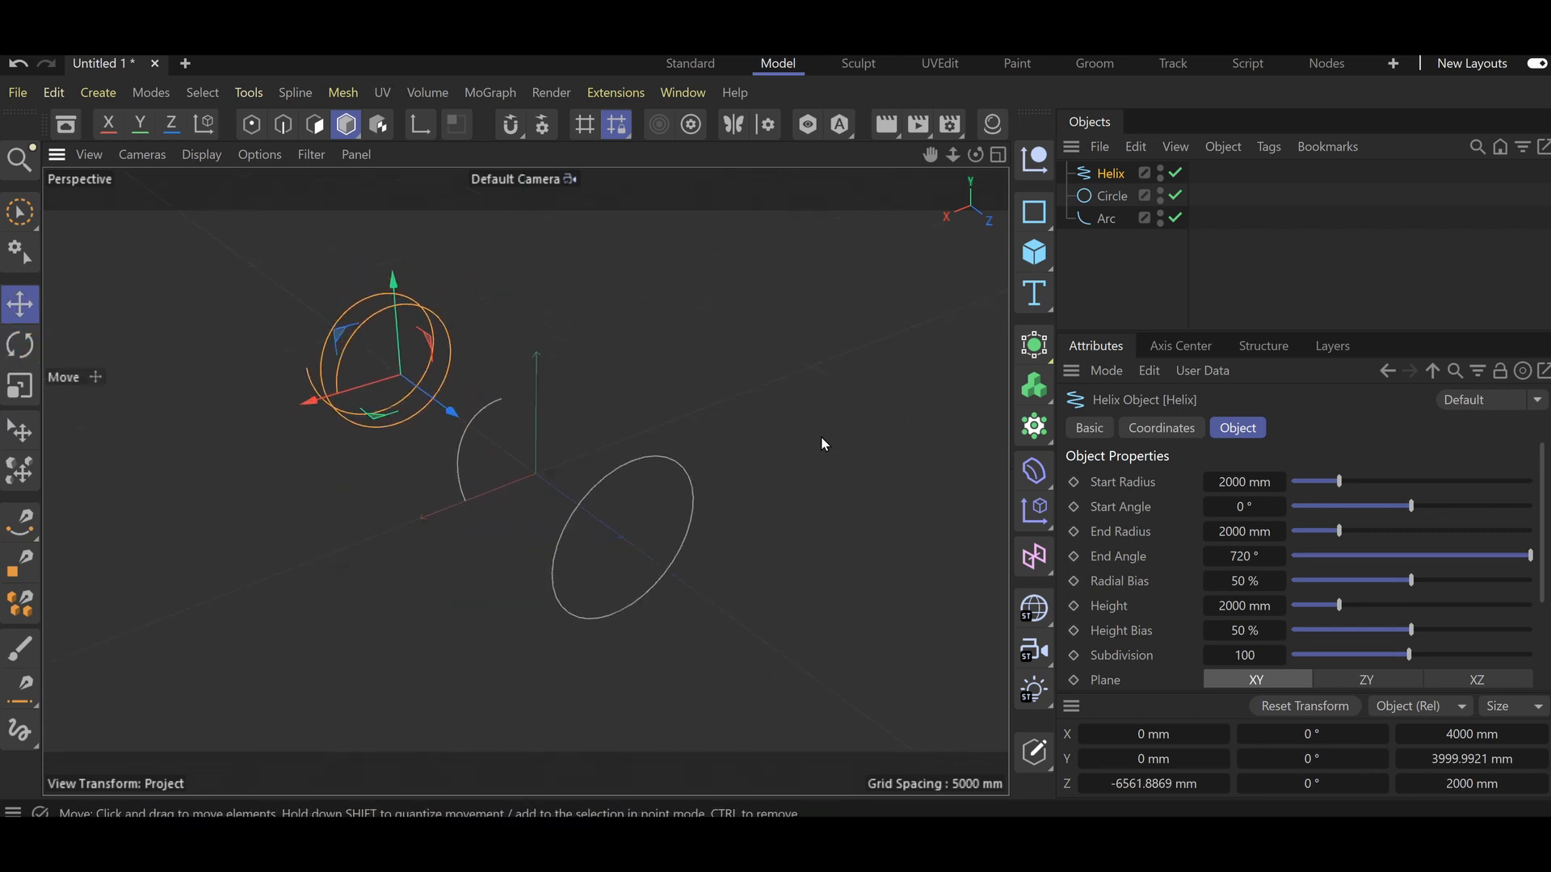
pyautogui.keyDown('alt'); pyautogui.moveTo(821, 437); pyautogui.dragTo(890, 362); pyautogui.keyUp('alt')
# Undo adding and moving the helix and circle splines.
pyautogui.hotkey('ctrl', 'z')
pyautogui.hotkey('ctrl', 'z')
pyautogui.hotkey('ctrl', 'z')
pyautogui.hotkey('ctrl', 'z')
pyautogui.hotkey('ctrl', 'z')
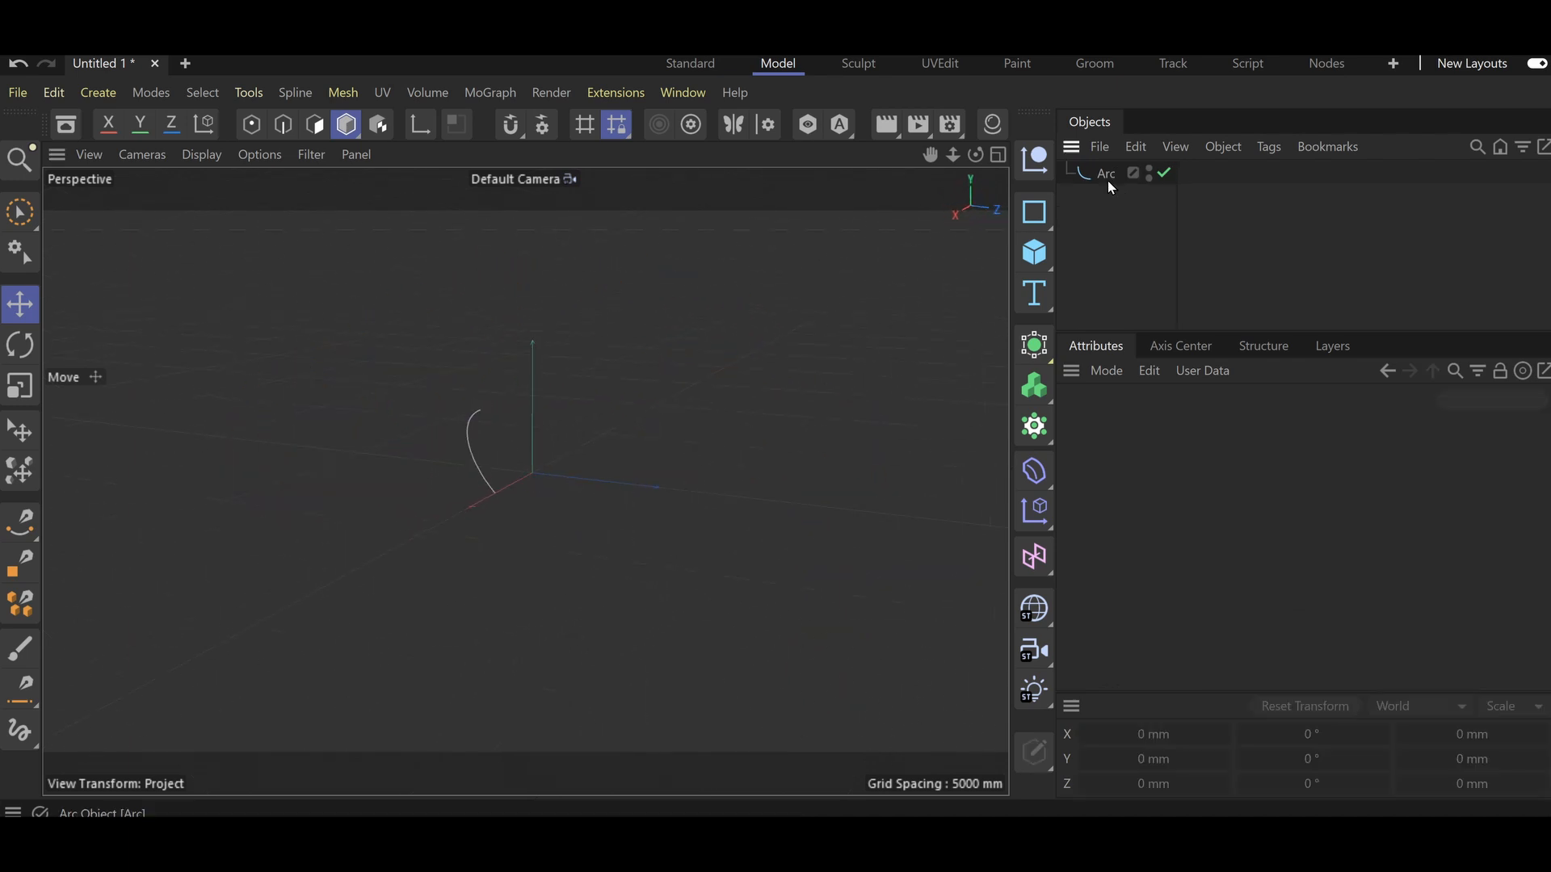
# Add a cylinder and a cube, moving them along Z to about -5727 mm and -2421 mm respectively.
pyautogui.click(1035, 257)
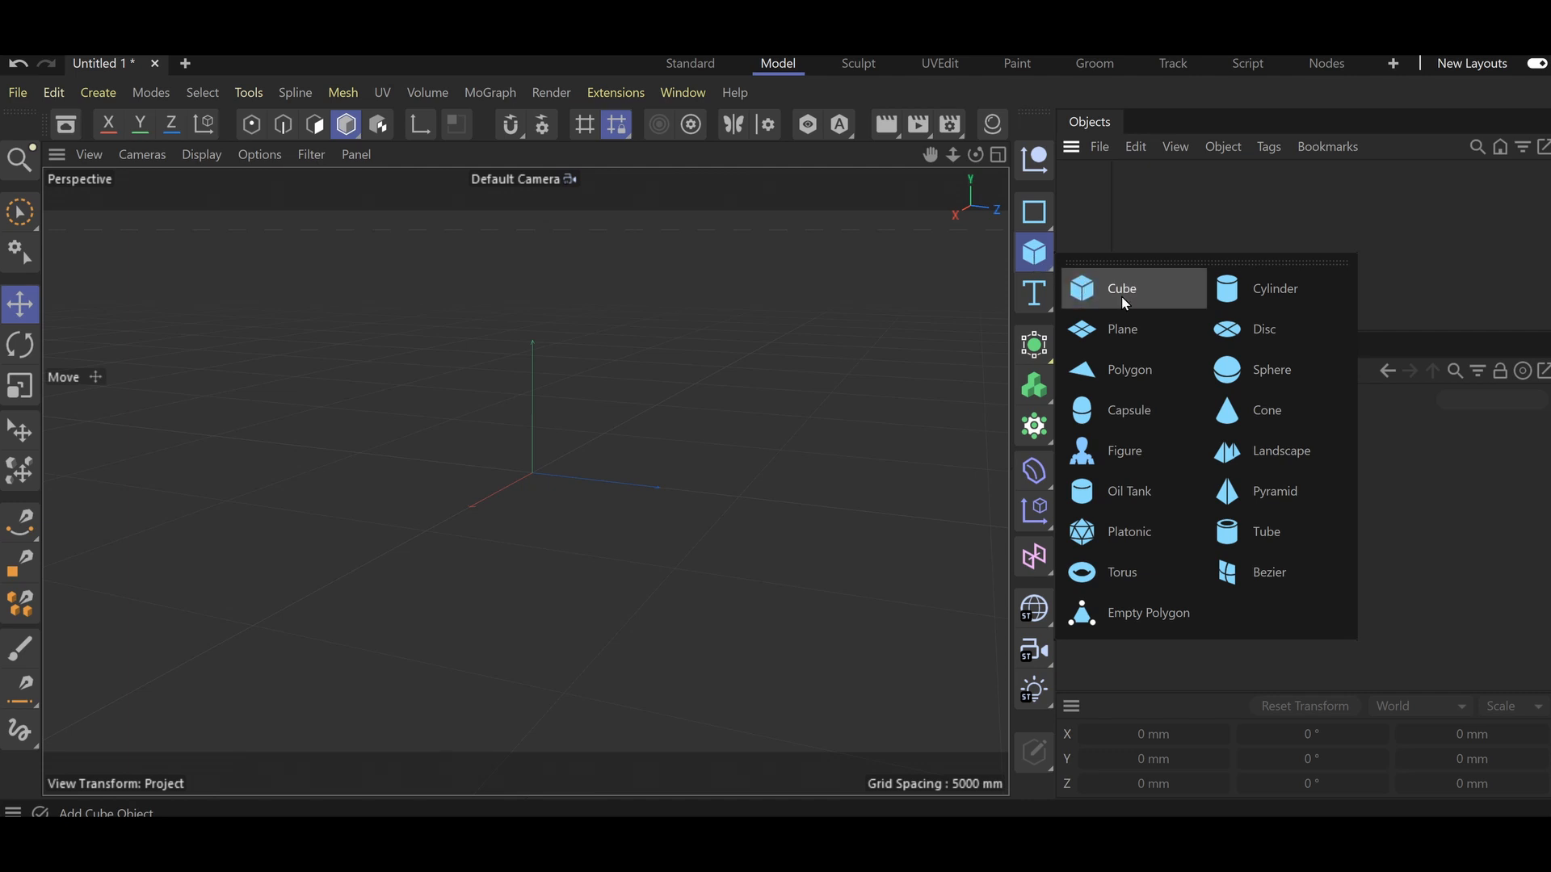
pyautogui.click(1264, 298)
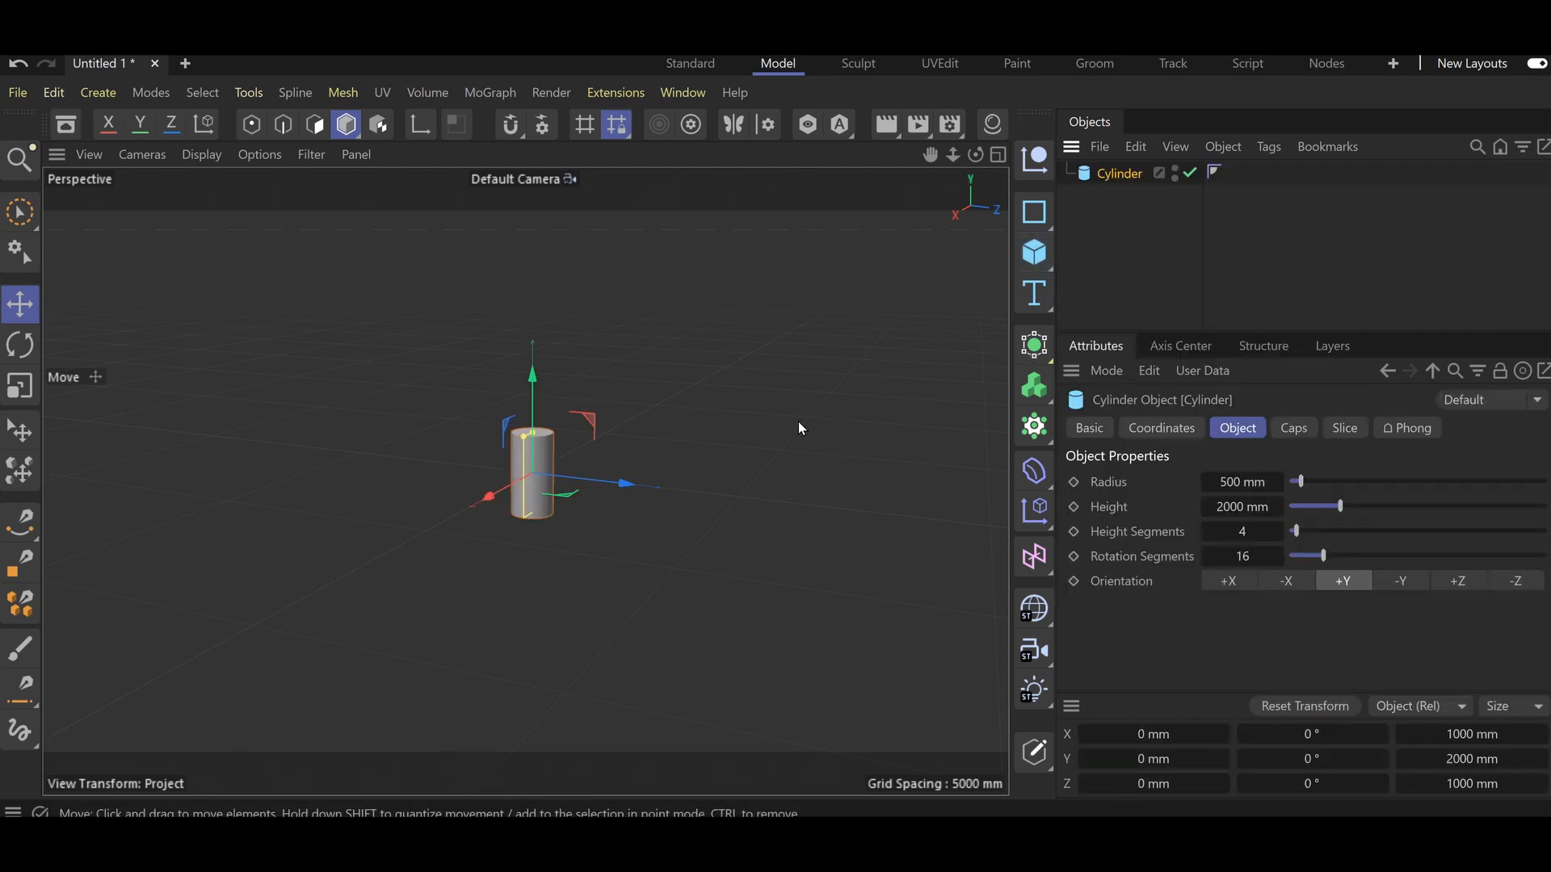
pyautogui.moveTo(623, 487); pyautogui.dragTo(416, 464)
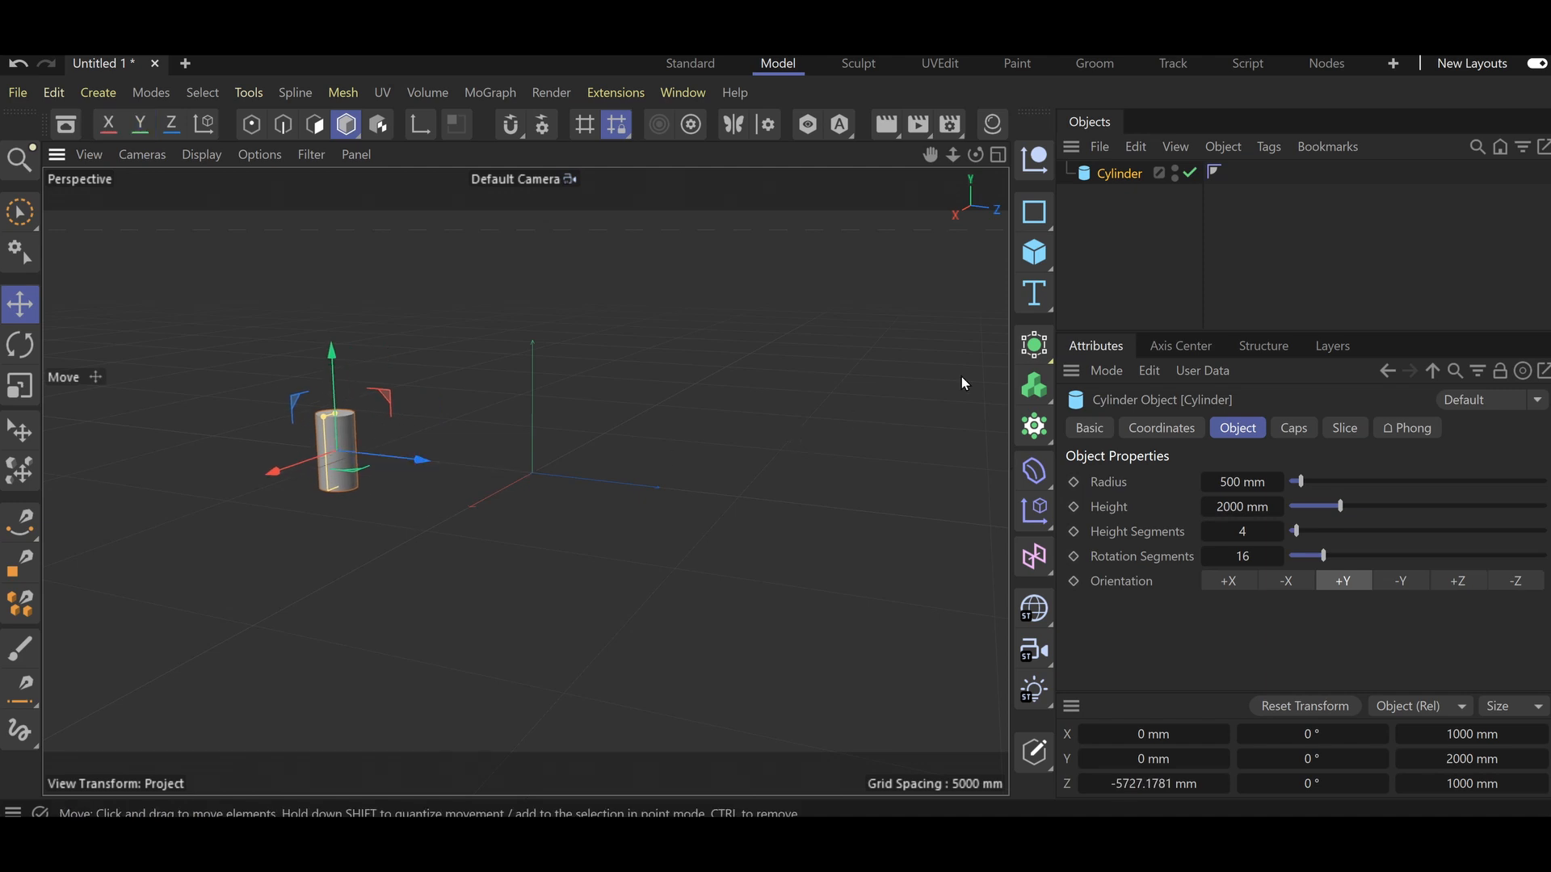
pyautogui.click(1034, 253)
pyautogui.moveTo(622, 485); pyautogui.dragTo(534, 473)
# Add a sphere and a torus, moving the sphere far along positive Z and the torus to about 1085 mm in Z.
pyautogui.click(1033, 253)
pyautogui.click(1237, 383)
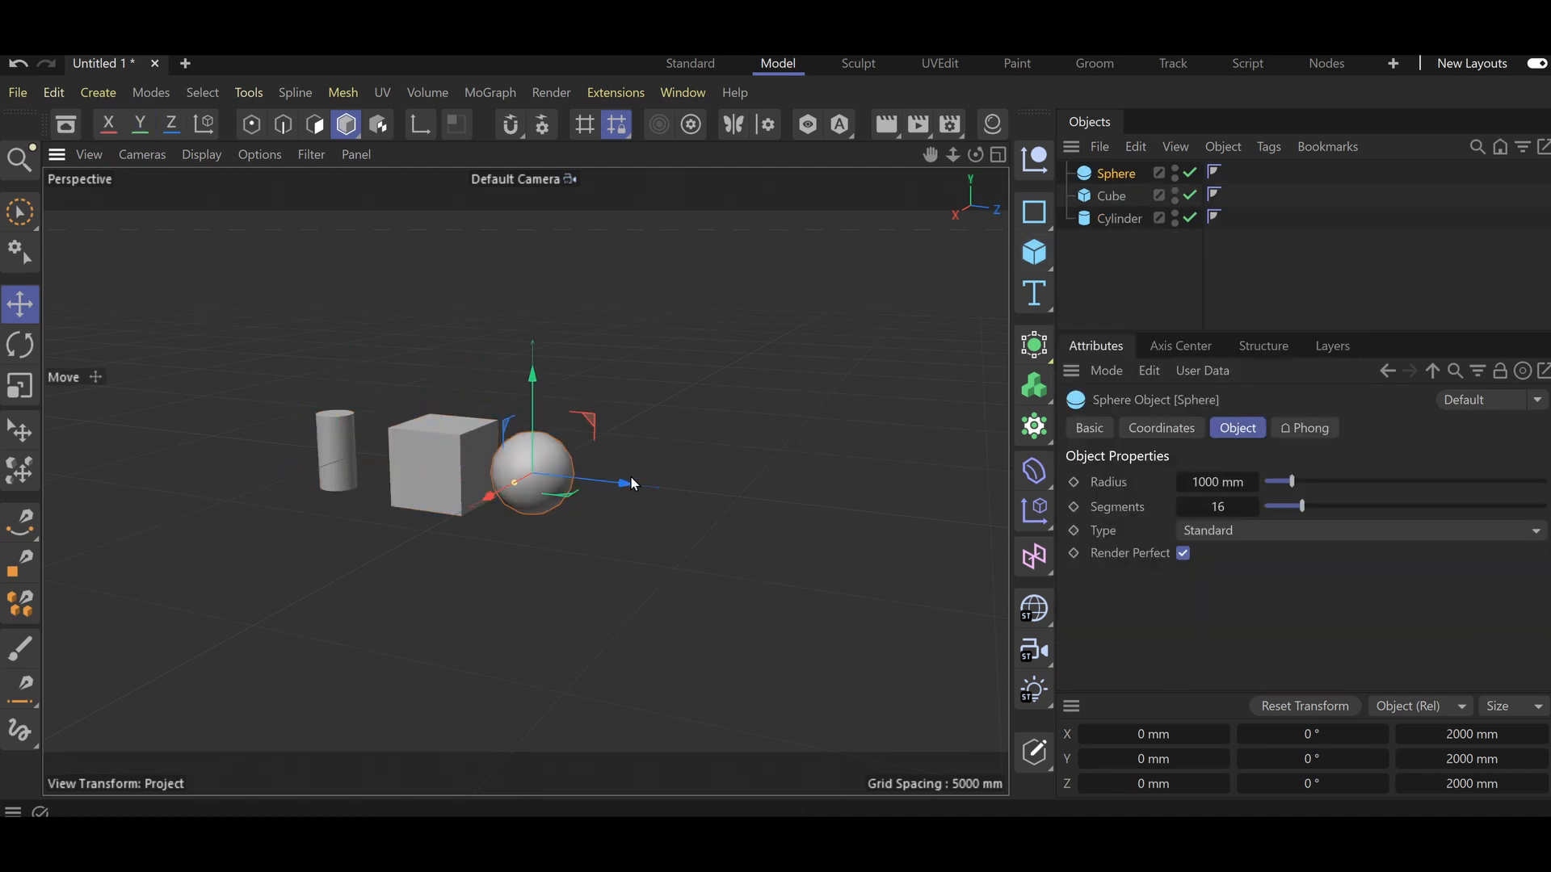
pyautogui.moveTo(628, 479); pyautogui.dragTo(856, 509)
pyautogui.click(1034, 253)
pyautogui.click(1105, 583)
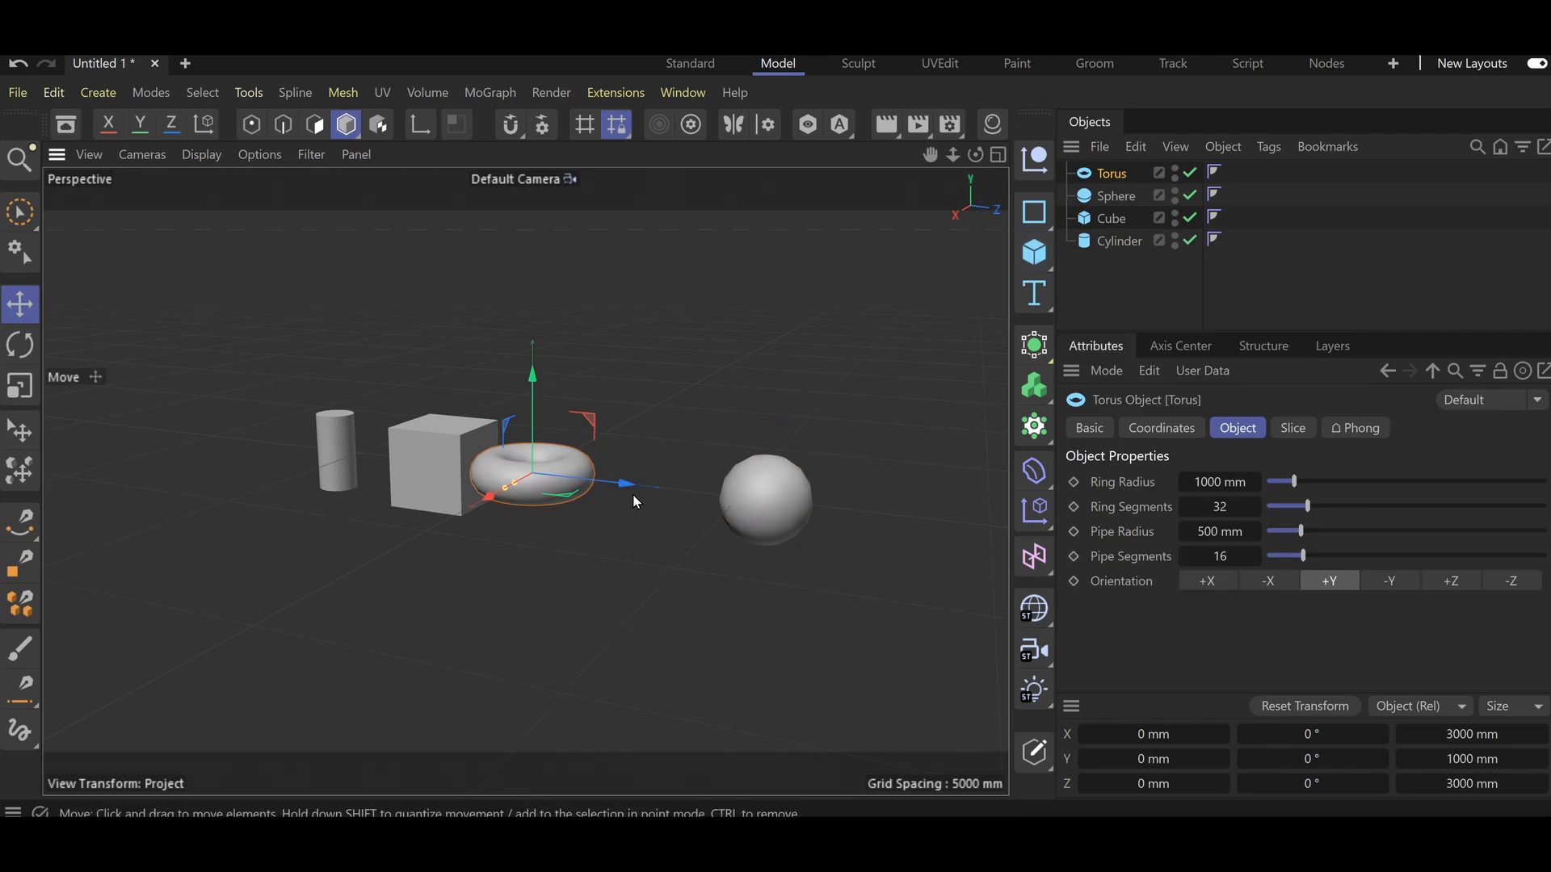
pyautogui.moveTo(627, 483); pyautogui.dragTo(668, 489)
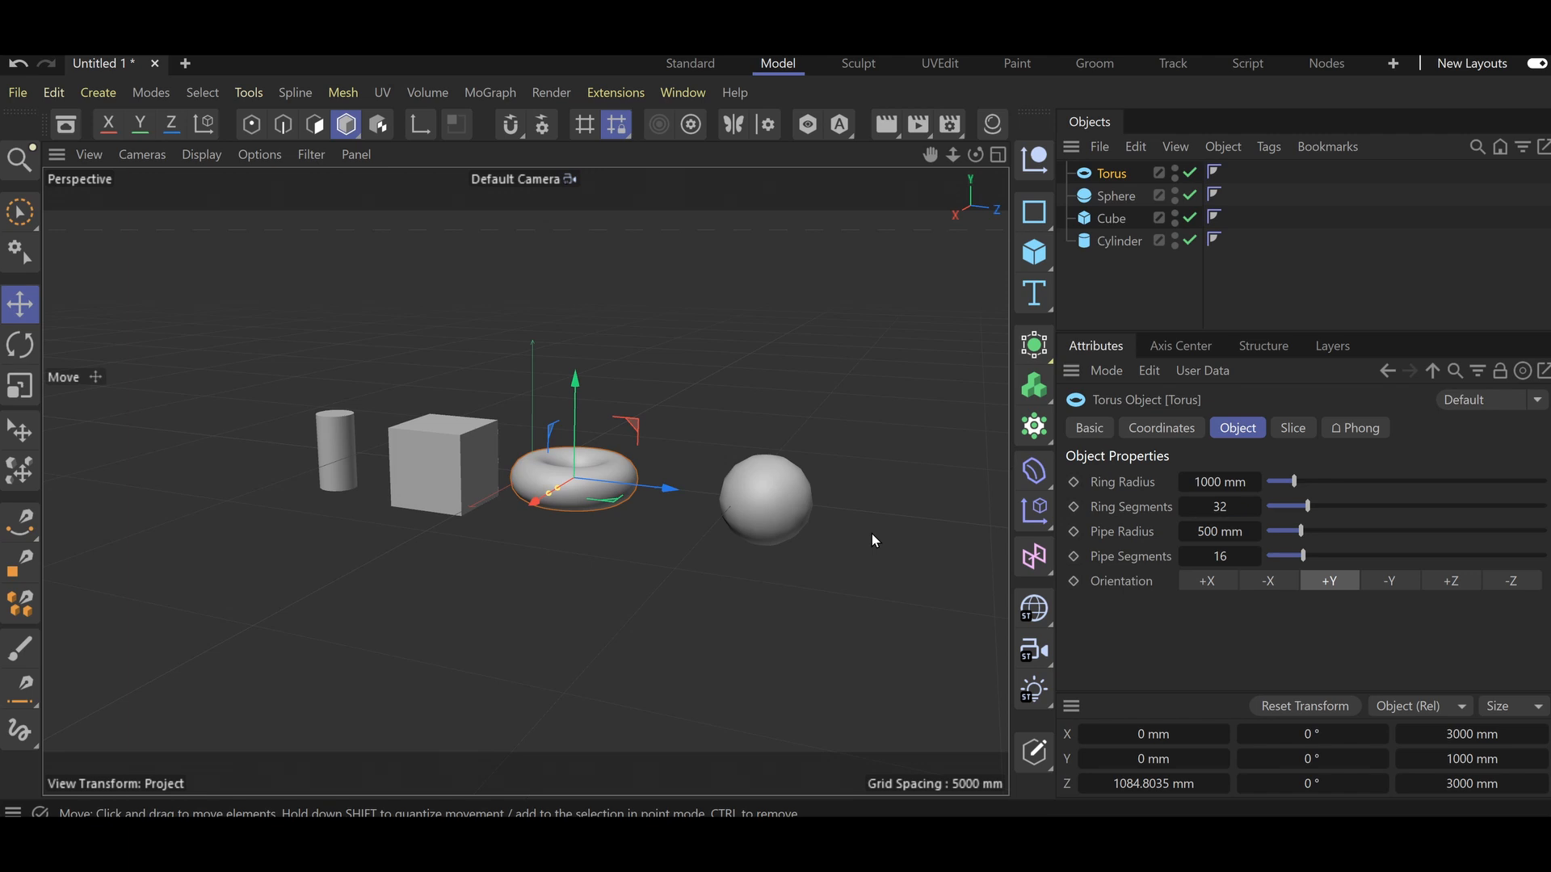
# Delete the cylinder, sphere and torus, and stretch the cube to about 5852 mm in Y, positioned at about -133 mm in Z.
pyautogui.click(1119, 242)
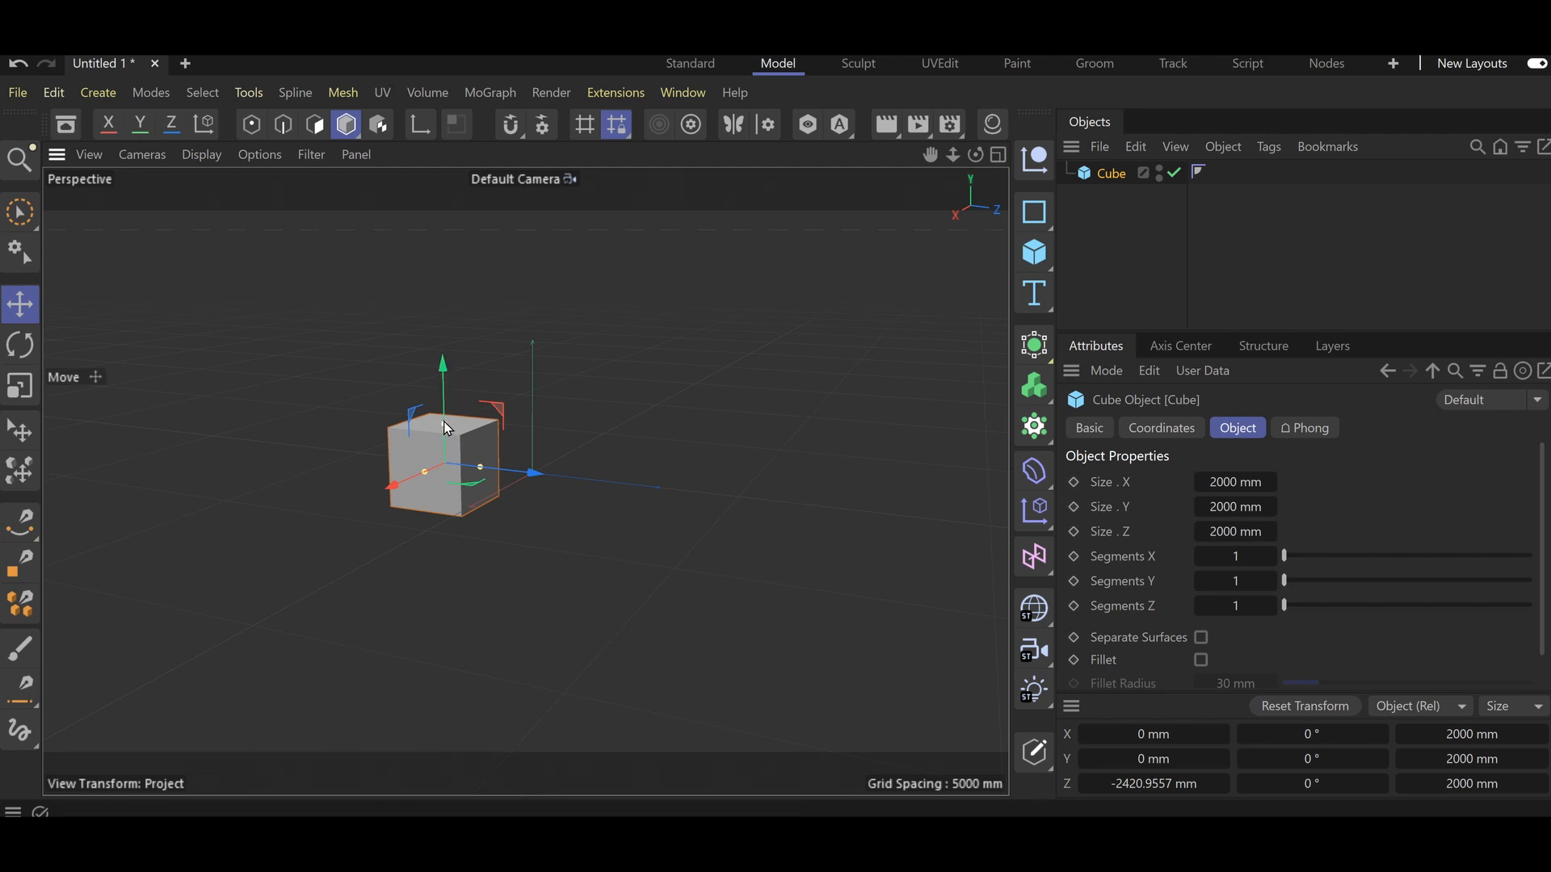
pyautogui.moveTo(448, 428); pyautogui.dragTo(452, 347)
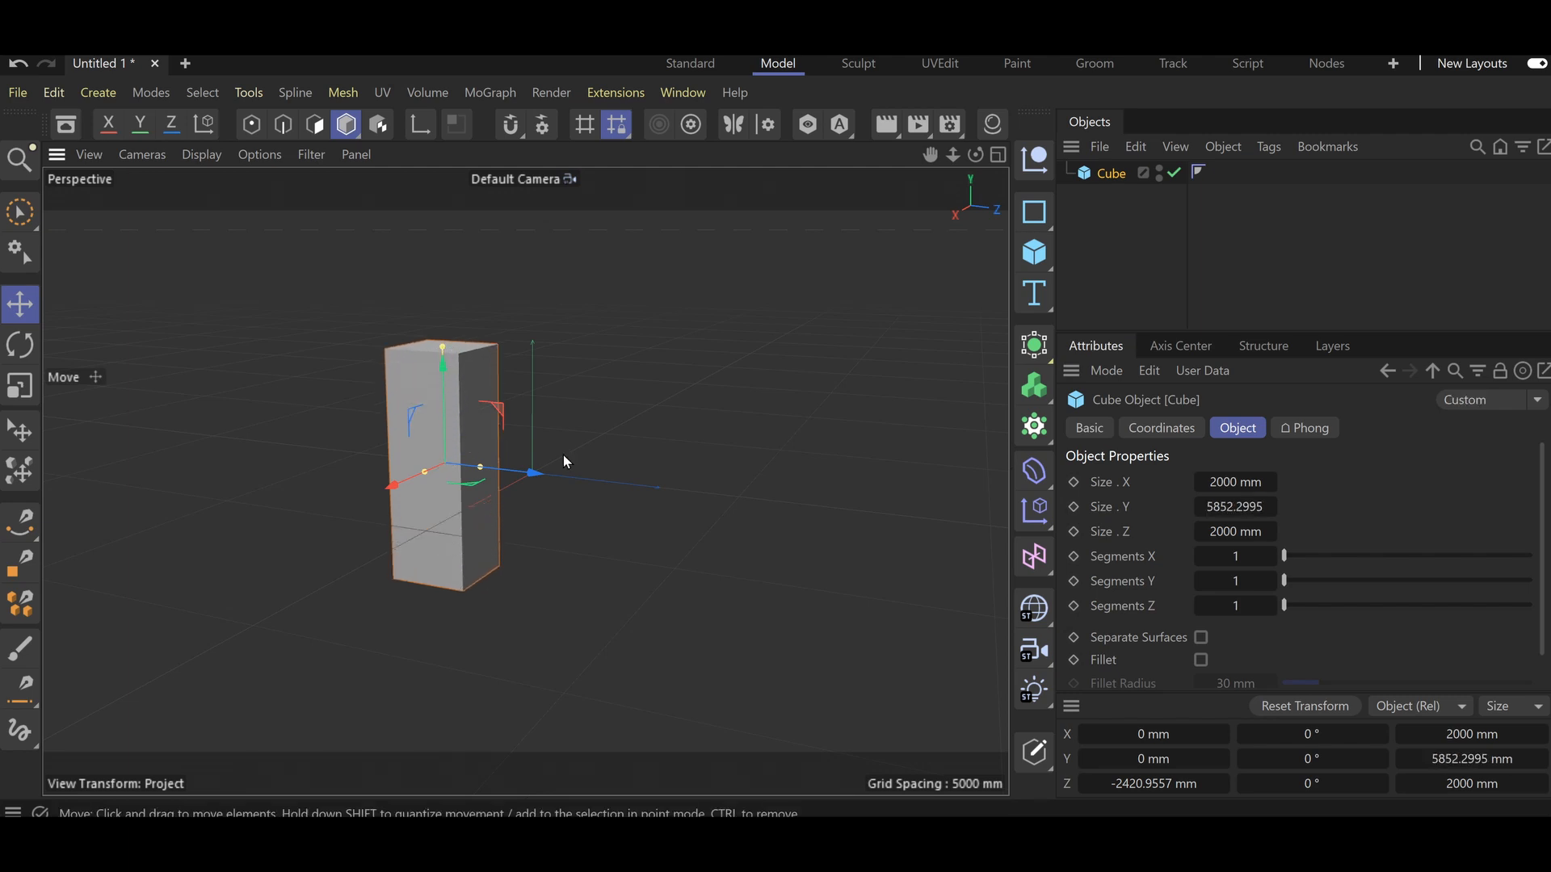
pyautogui.moveTo(538, 478); pyautogui.dragTo(618, 496)
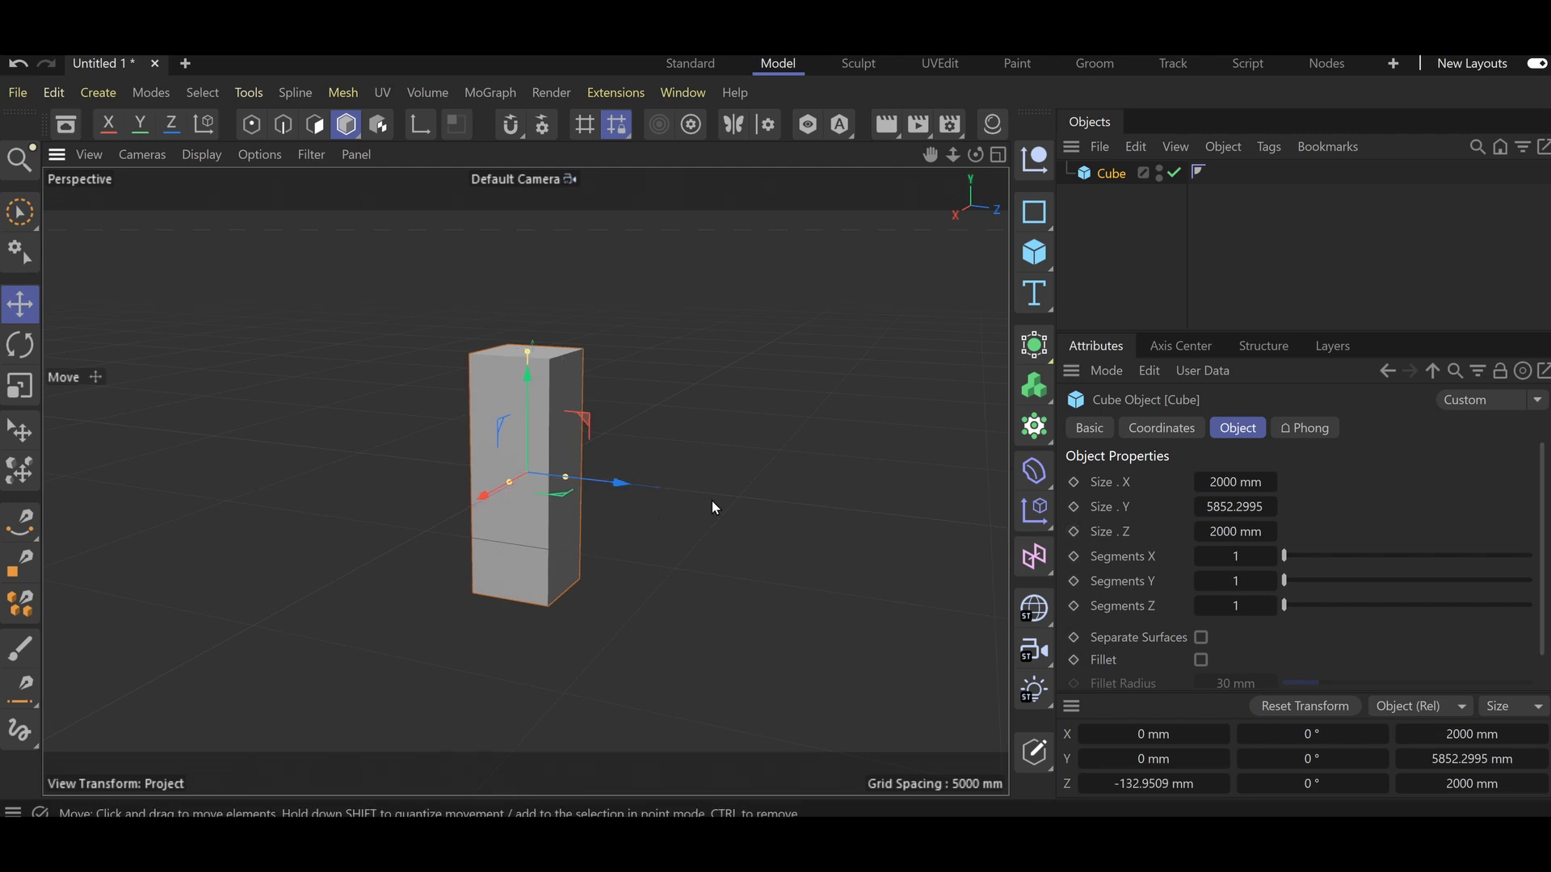
# Add a Bend deformer and set its strength to -69°.
pyautogui.click(1035, 473)
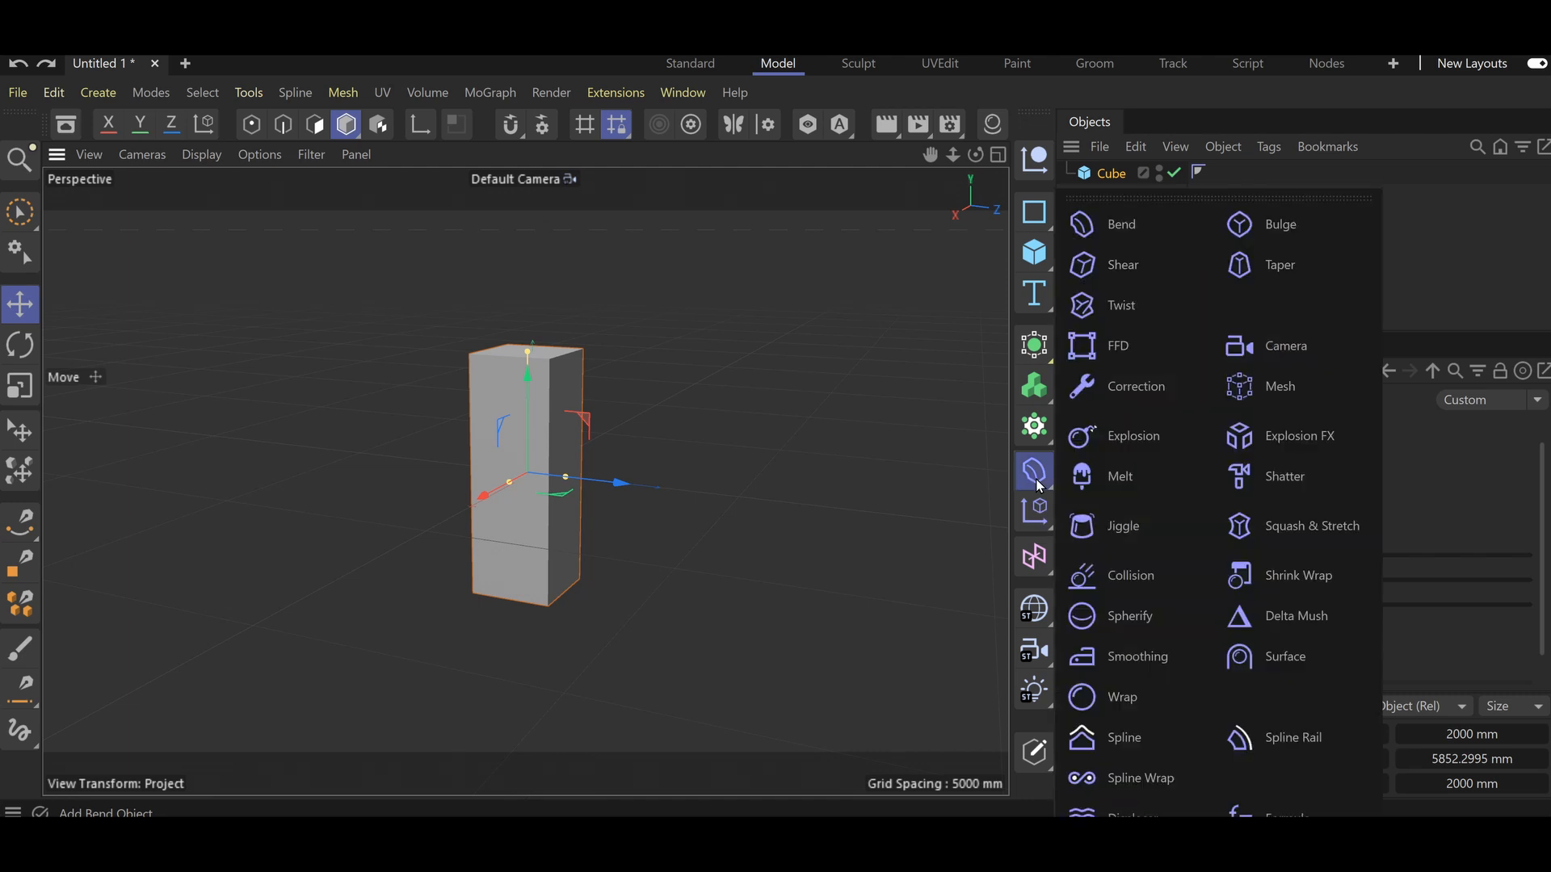
pyautogui.click(1119, 240)
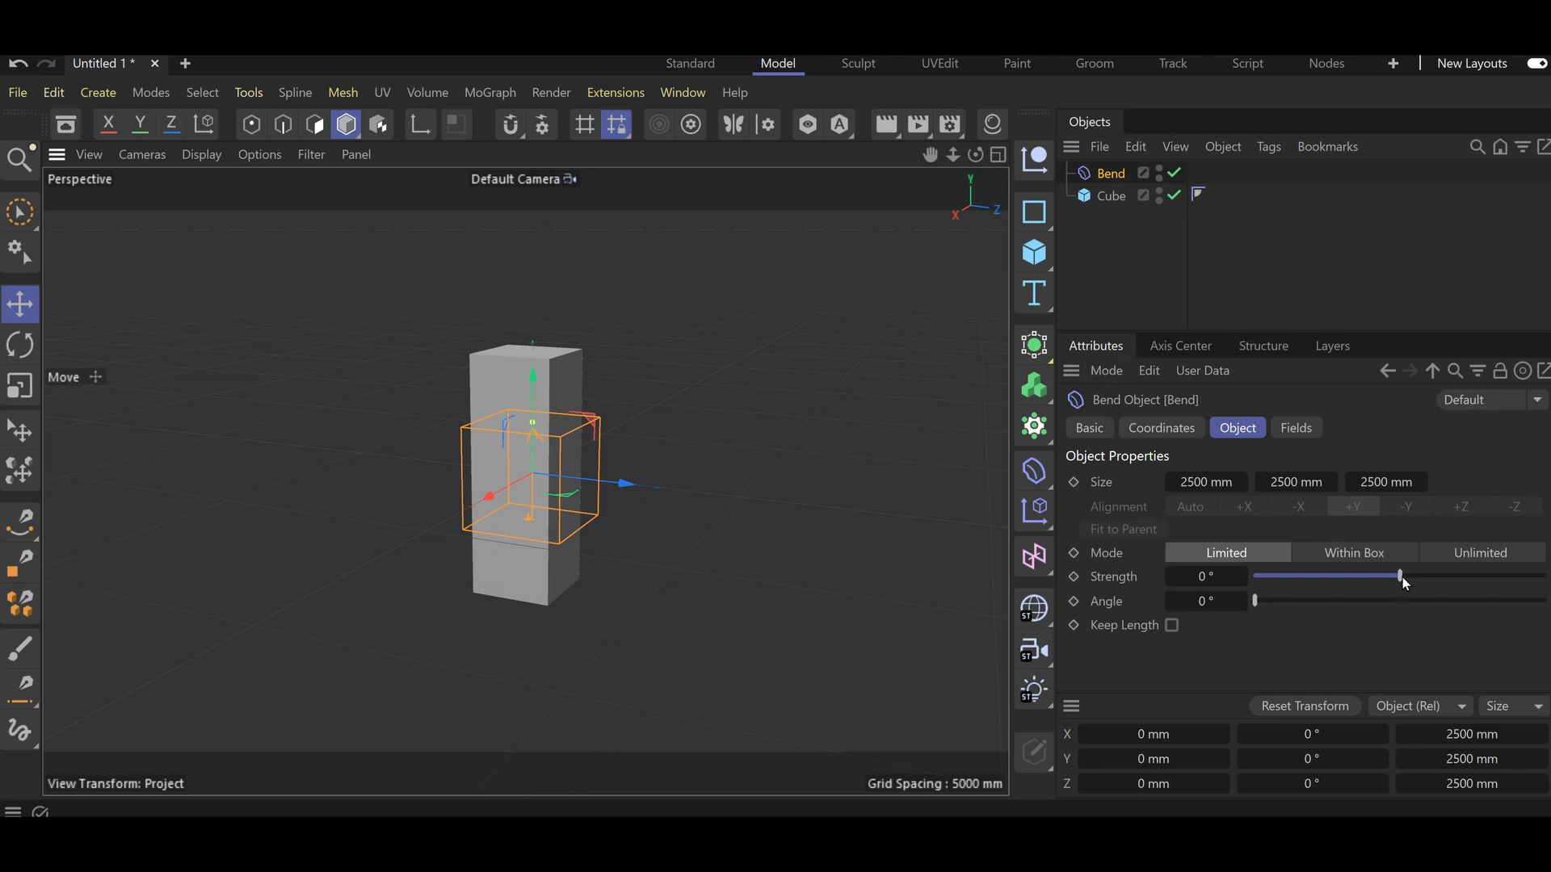
pyautogui.moveTo(1402, 577); pyautogui.dragTo(1373, 588)
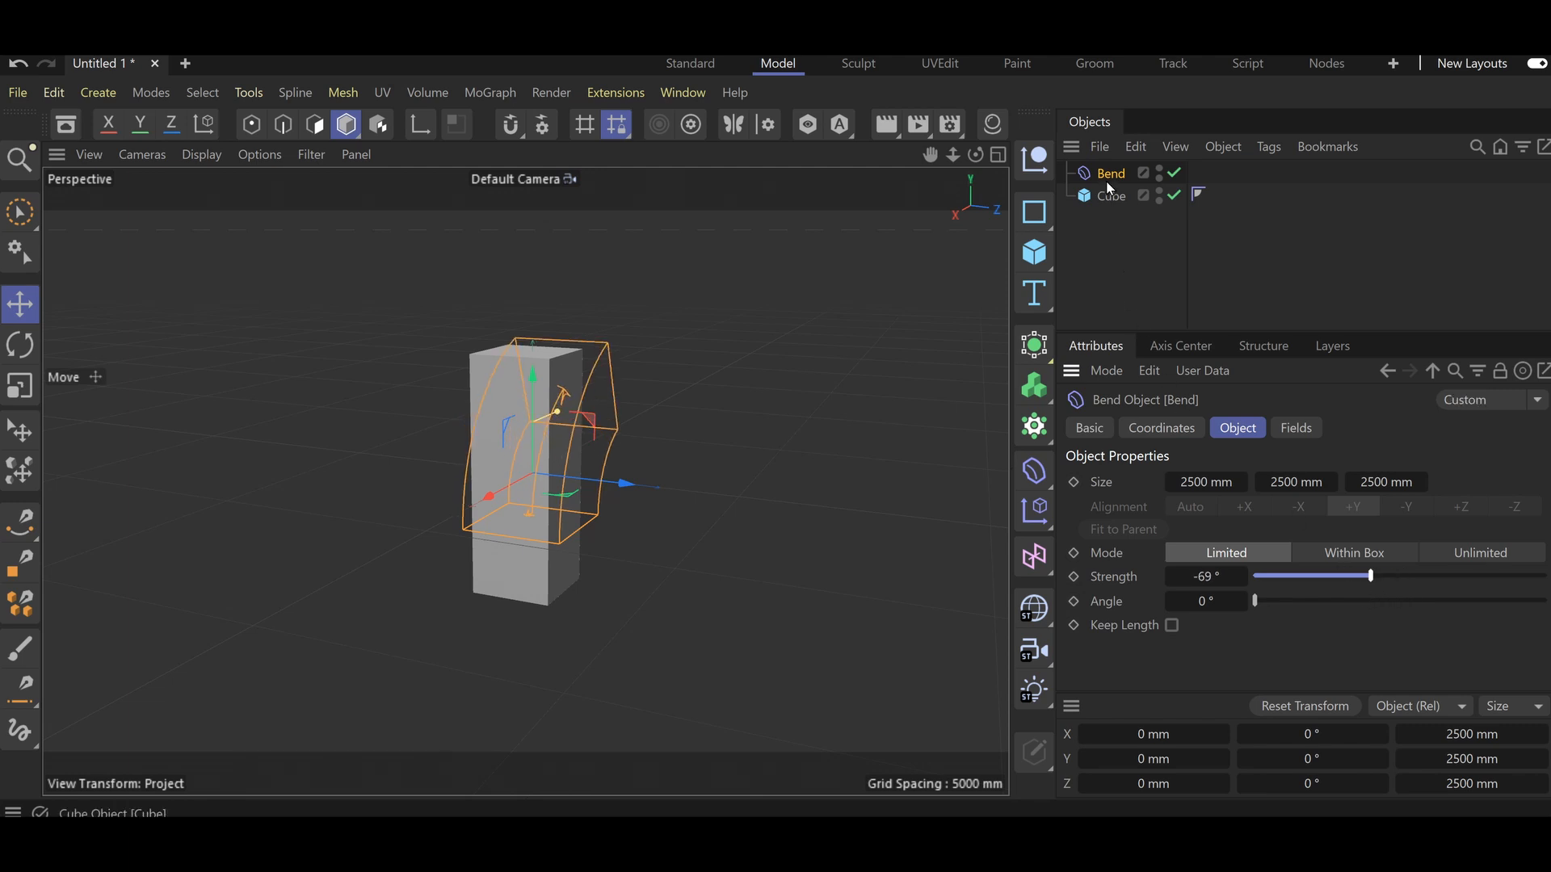
# Make the Bend deformer a child of the cube and set its strength to 44°.
pyautogui.moveTo(1105, 176); pyautogui.dragTo(1148, 172)
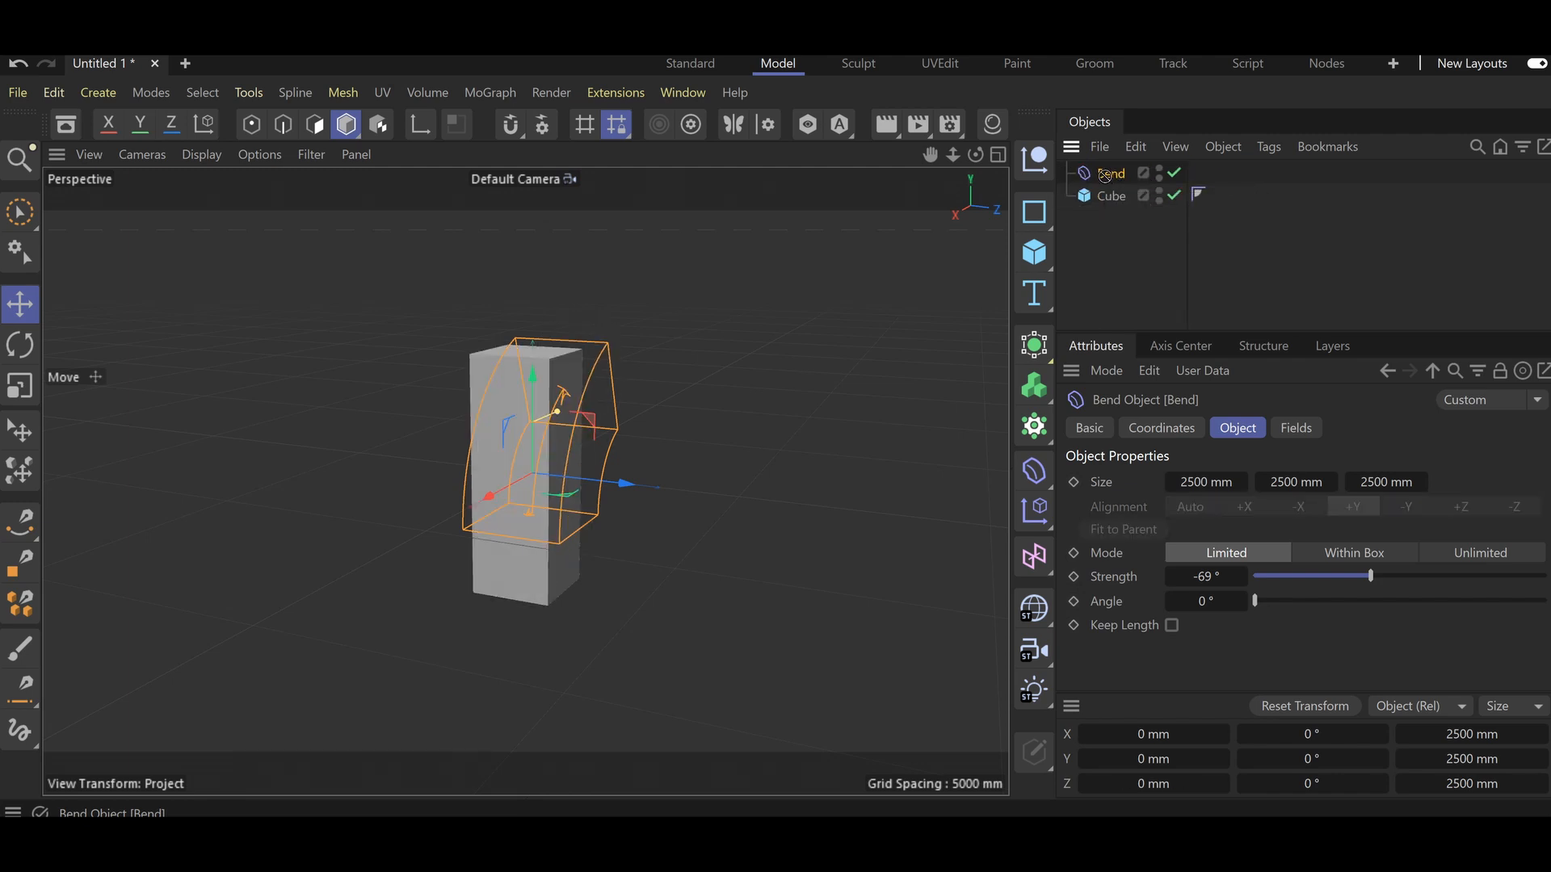
pyautogui.moveTo(1108, 178); pyautogui.dragTo(1114, 200)
pyautogui.moveTo(1111, 192); pyautogui.dragTo(1127, 205)
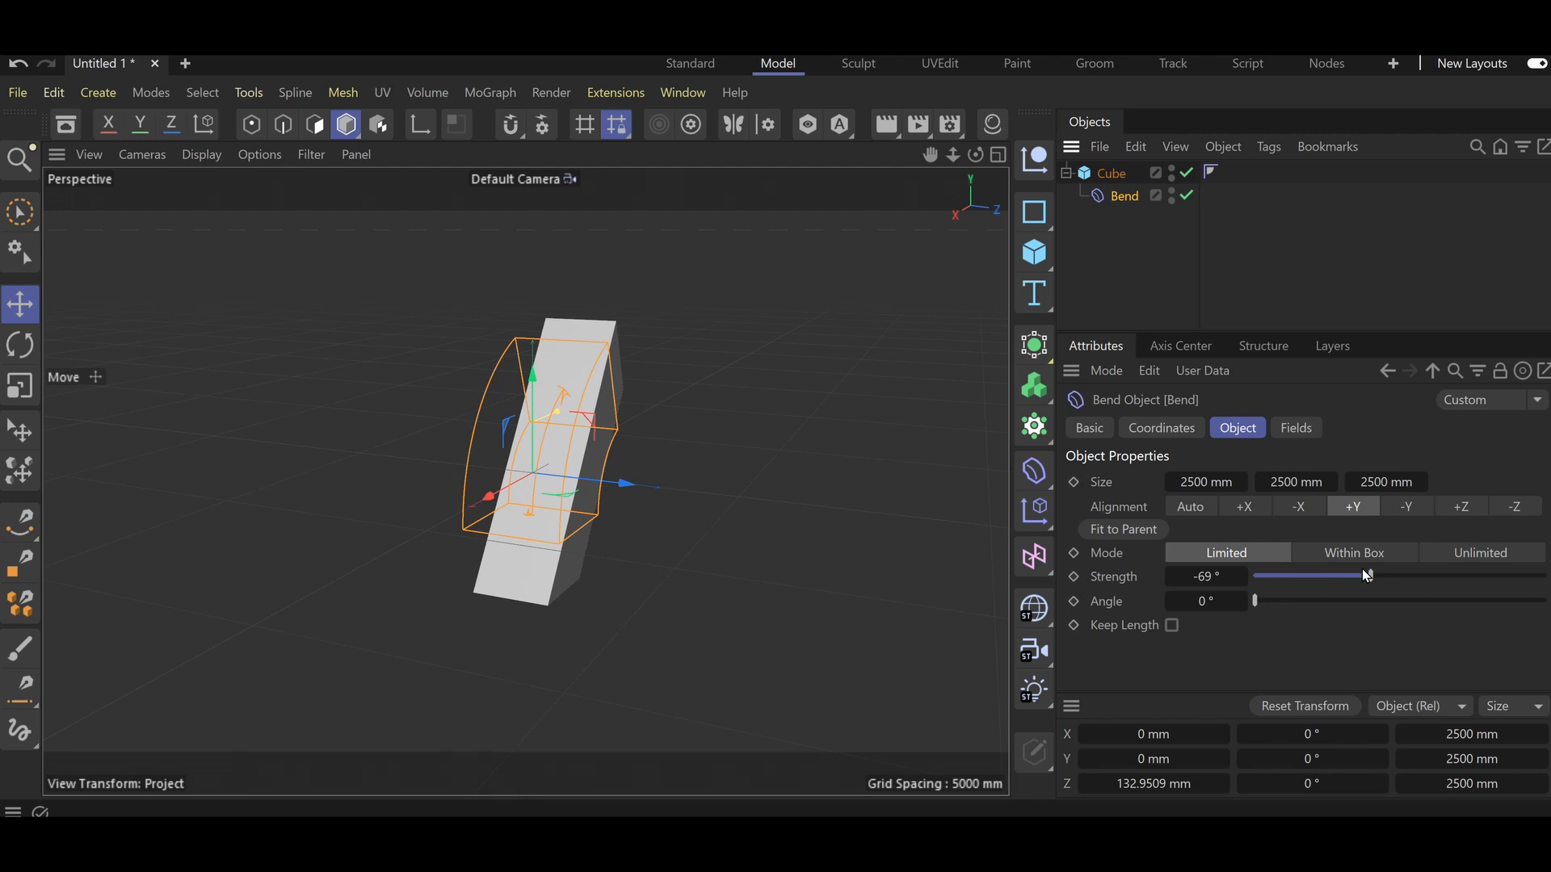
pyautogui.moveTo(1370, 576); pyautogui.dragTo(1417, 580)
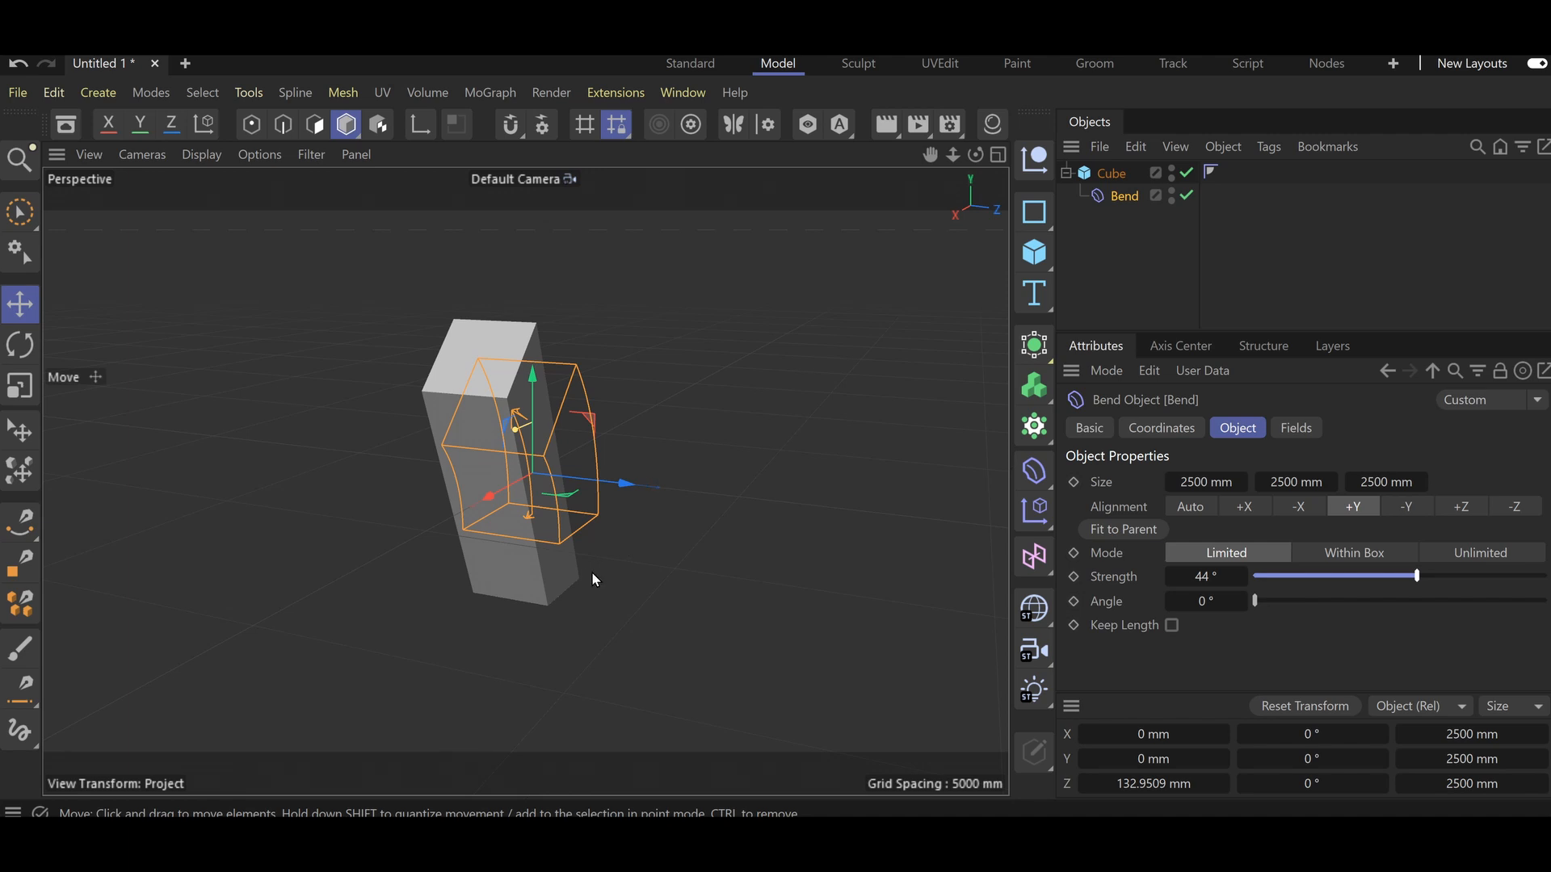
# Increase the stretched cube's Y segments to about 9.
pyautogui.click(554, 583)
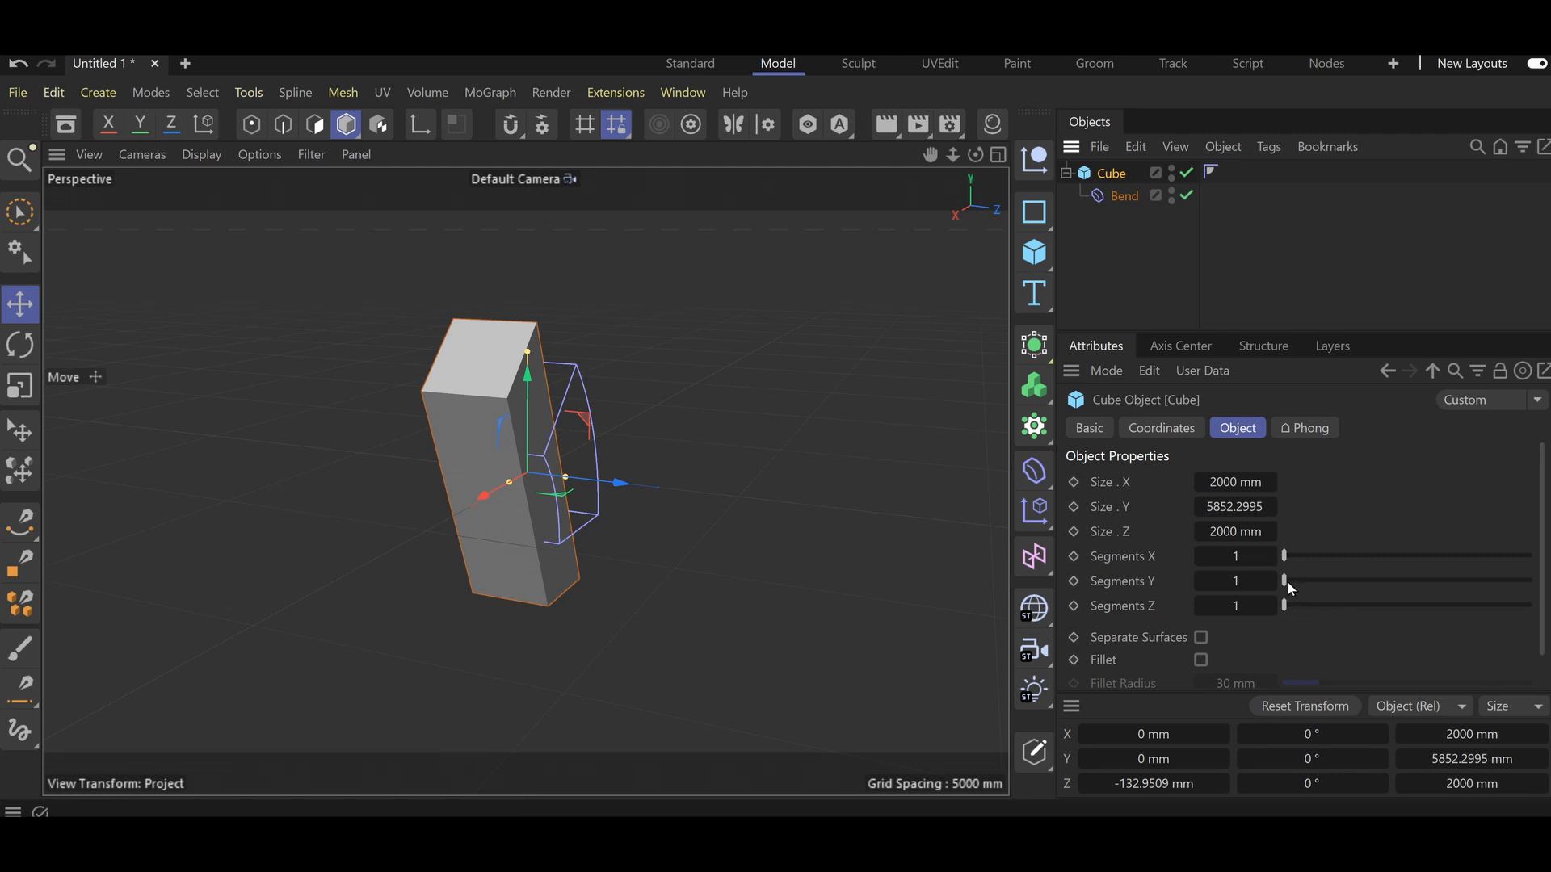
pyautogui.moveTo(1287, 583); pyautogui.dragTo(1375, 580)
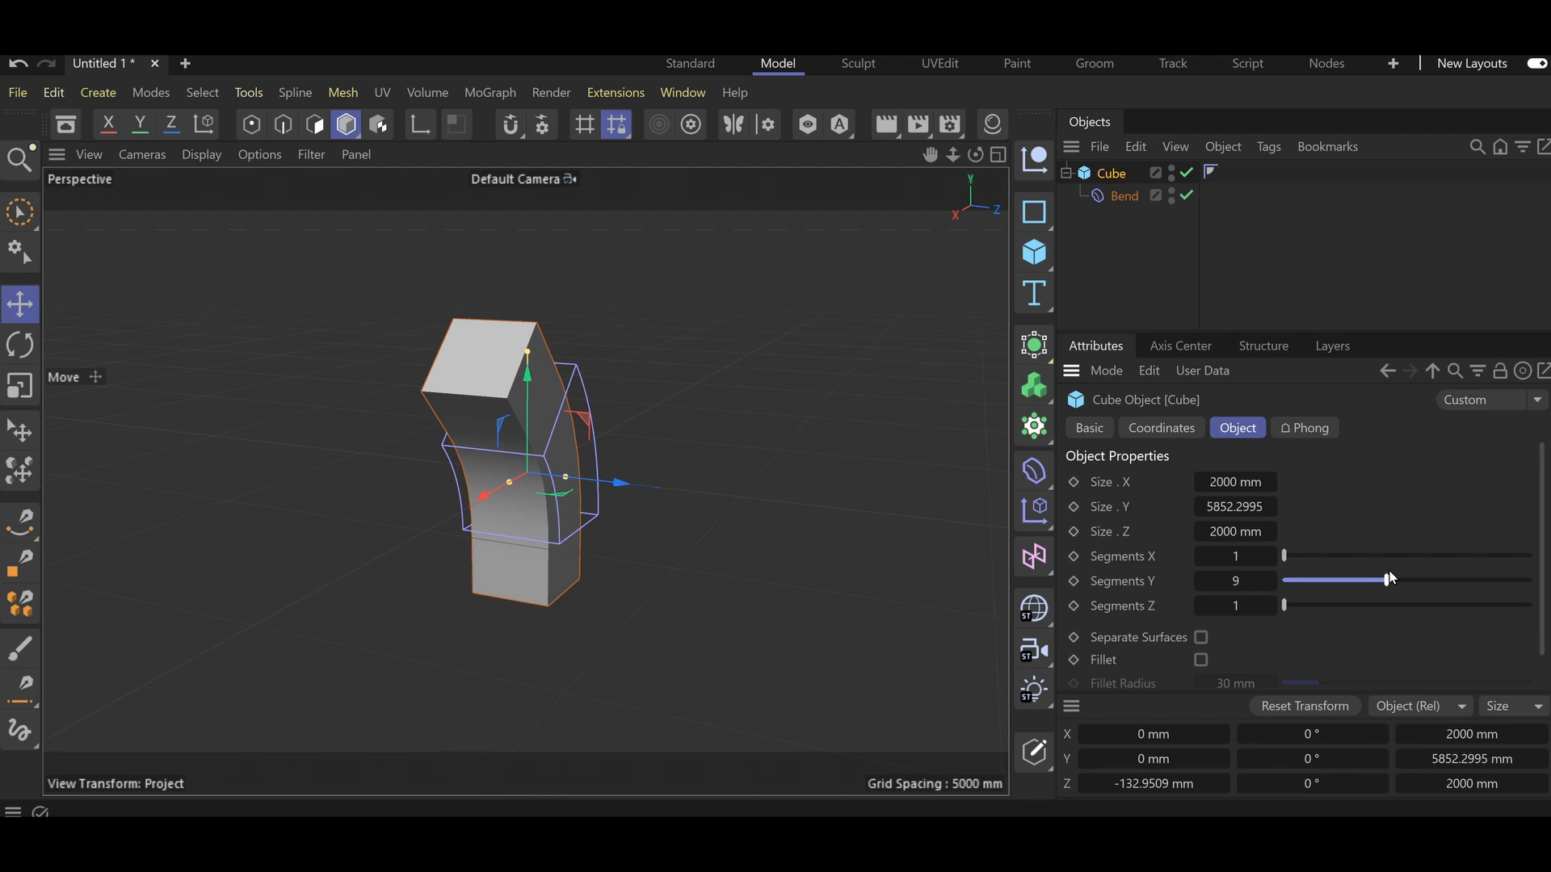
pyautogui.moveTo(1396, 576); pyautogui.dragTo(1403, 582)
# Set the Bend deformer's strength to 174°.
pyautogui.click(1113, 197)
pyautogui.moveTo(1302, 577); pyautogui.dragTo(1472, 584)
pyautogui.keyDown('alt'); pyautogui.moveTo(741, 580); pyautogui.dragTo(699, 656); pyautogui.keyUp('alt')
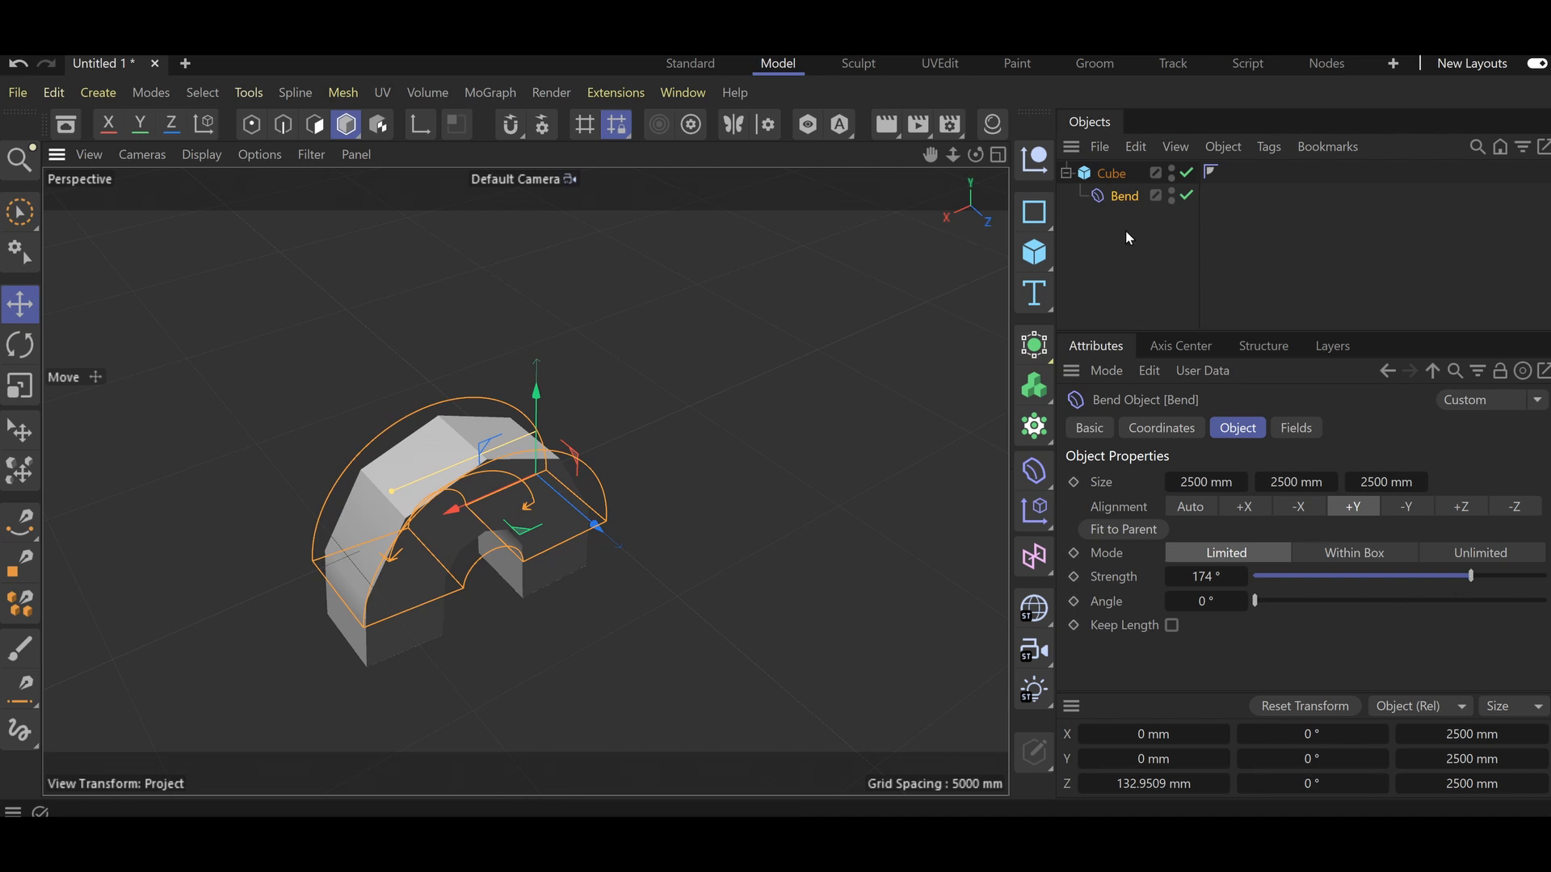
# Reduce the cube's Y segments to 7.
pyautogui.click(1122, 176)
pyautogui.moveTo(1397, 575); pyautogui.dragTo(1361, 605)
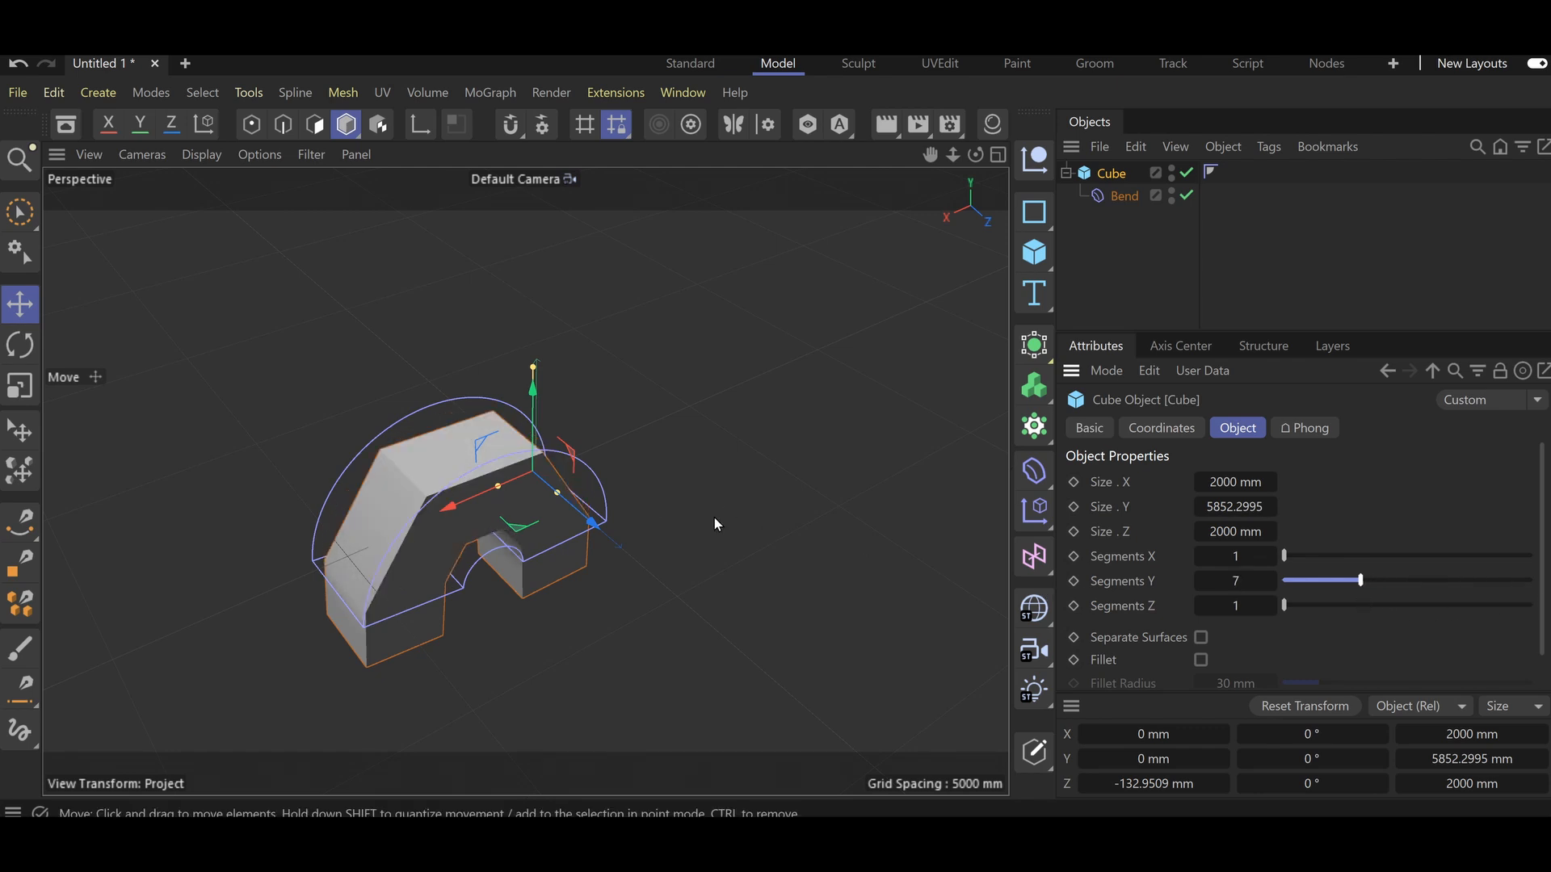
pyautogui.keyDown('alt'); pyautogui.moveTo(714, 523); pyautogui.dragTo(467, 458); pyautogui.keyUp('alt')
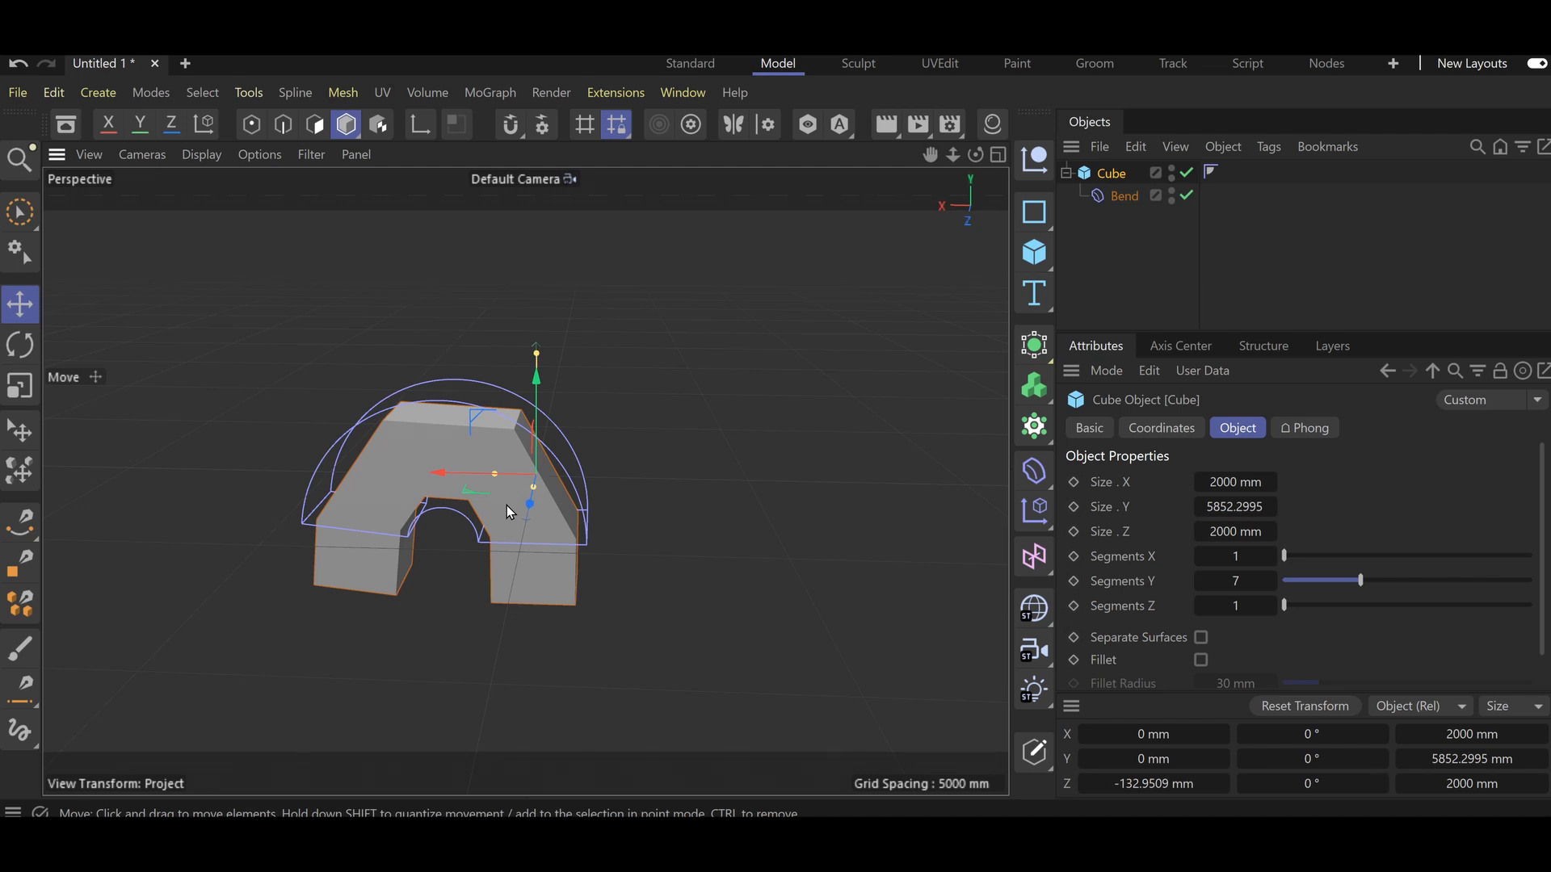
# Replace the Bend deformer with a new one parented to the cube and set its strength to 86°.
pyautogui.click(1121, 202)
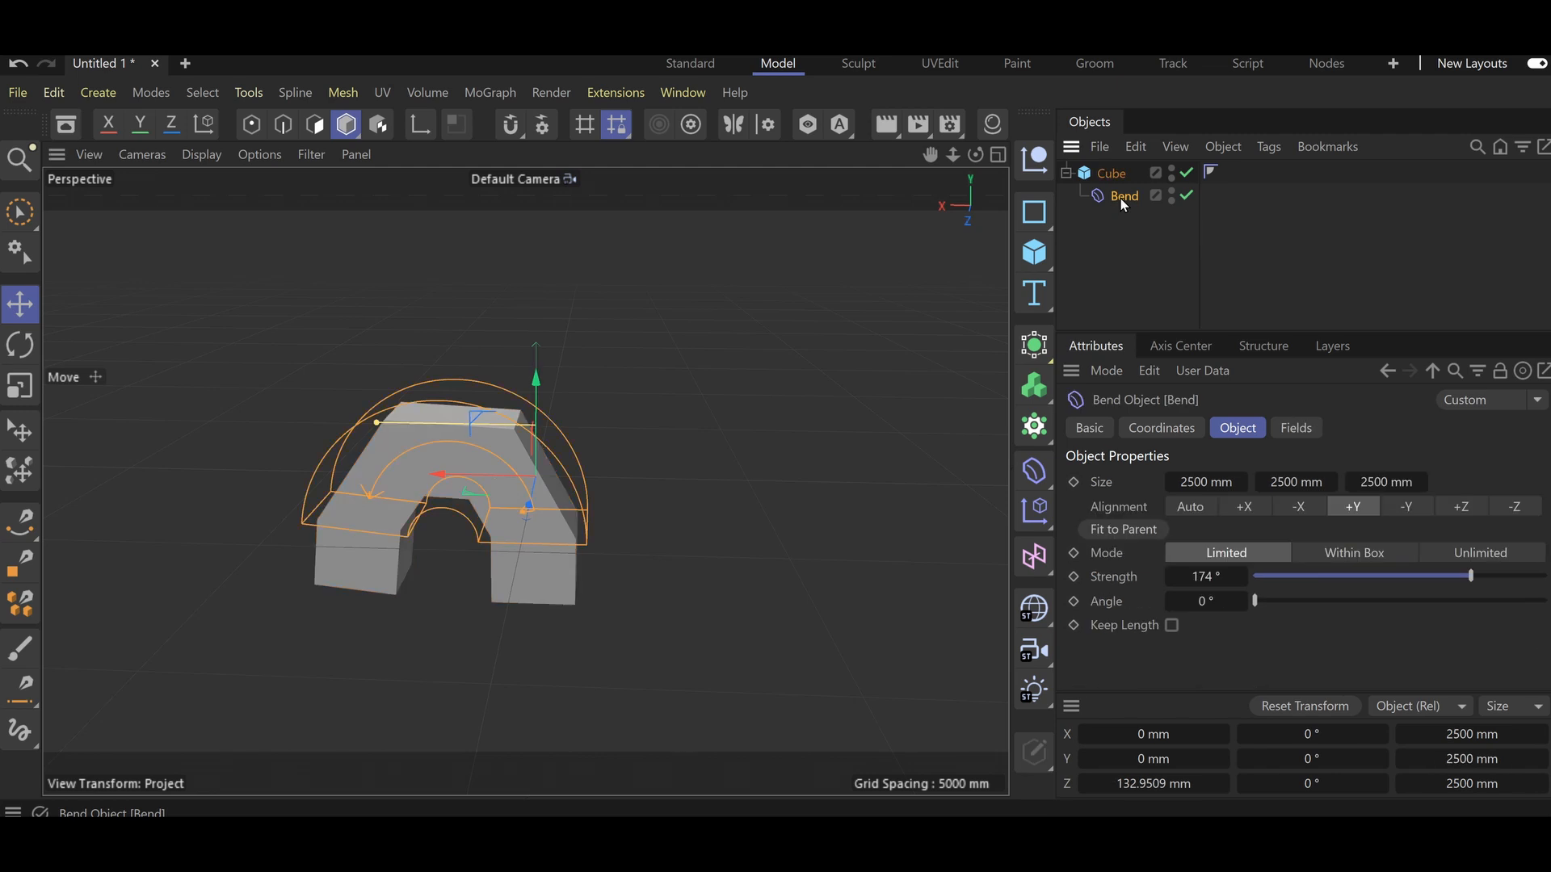
pyautogui.press('Delete')
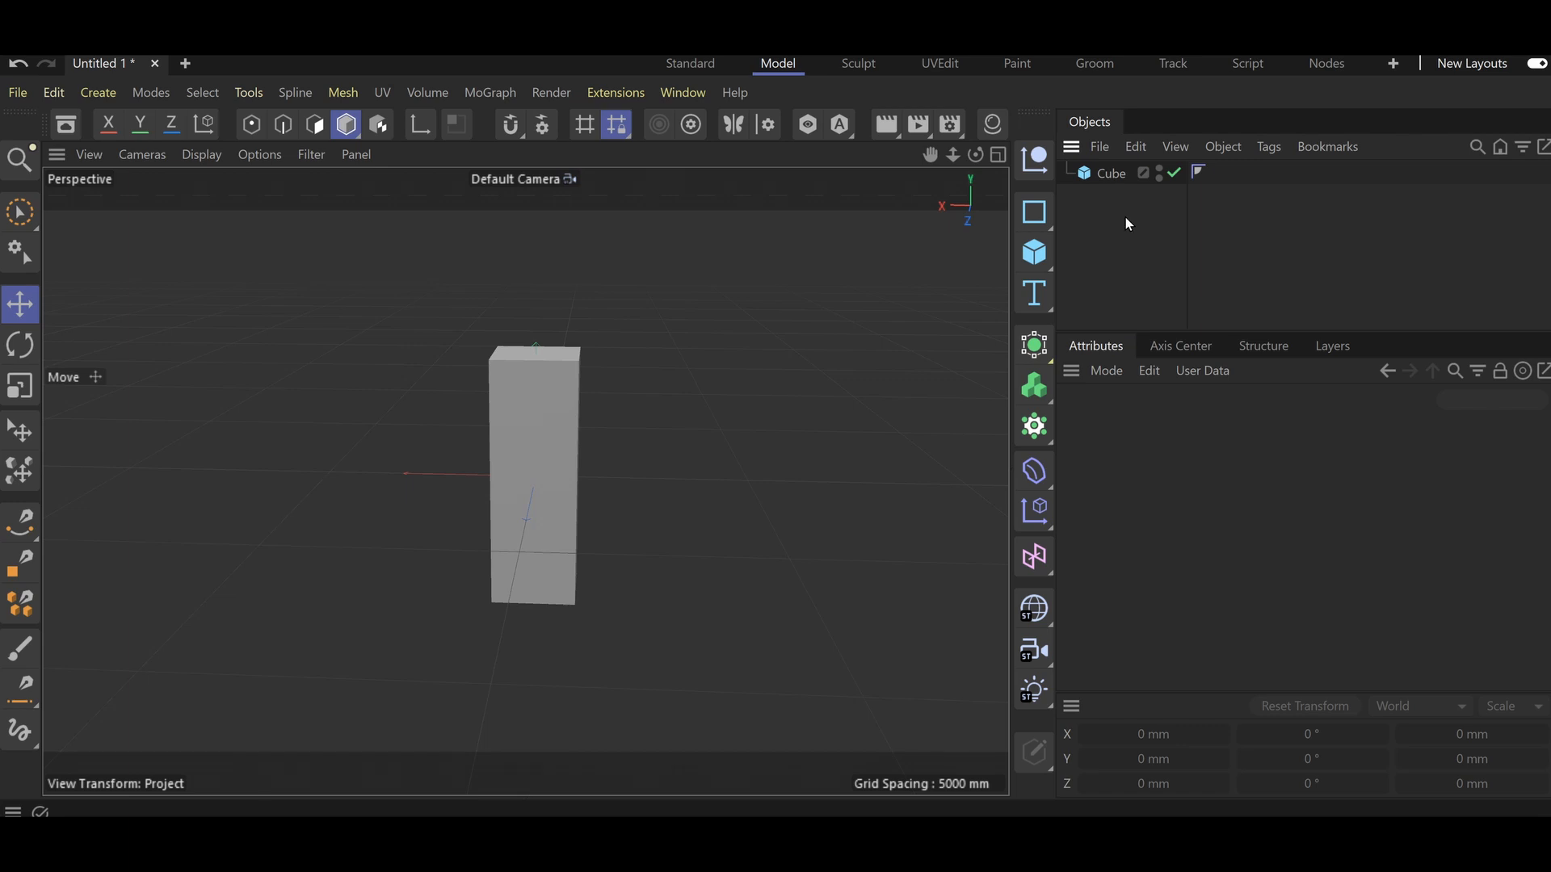
pyautogui.click(1034, 471)
pyautogui.click(1122, 226)
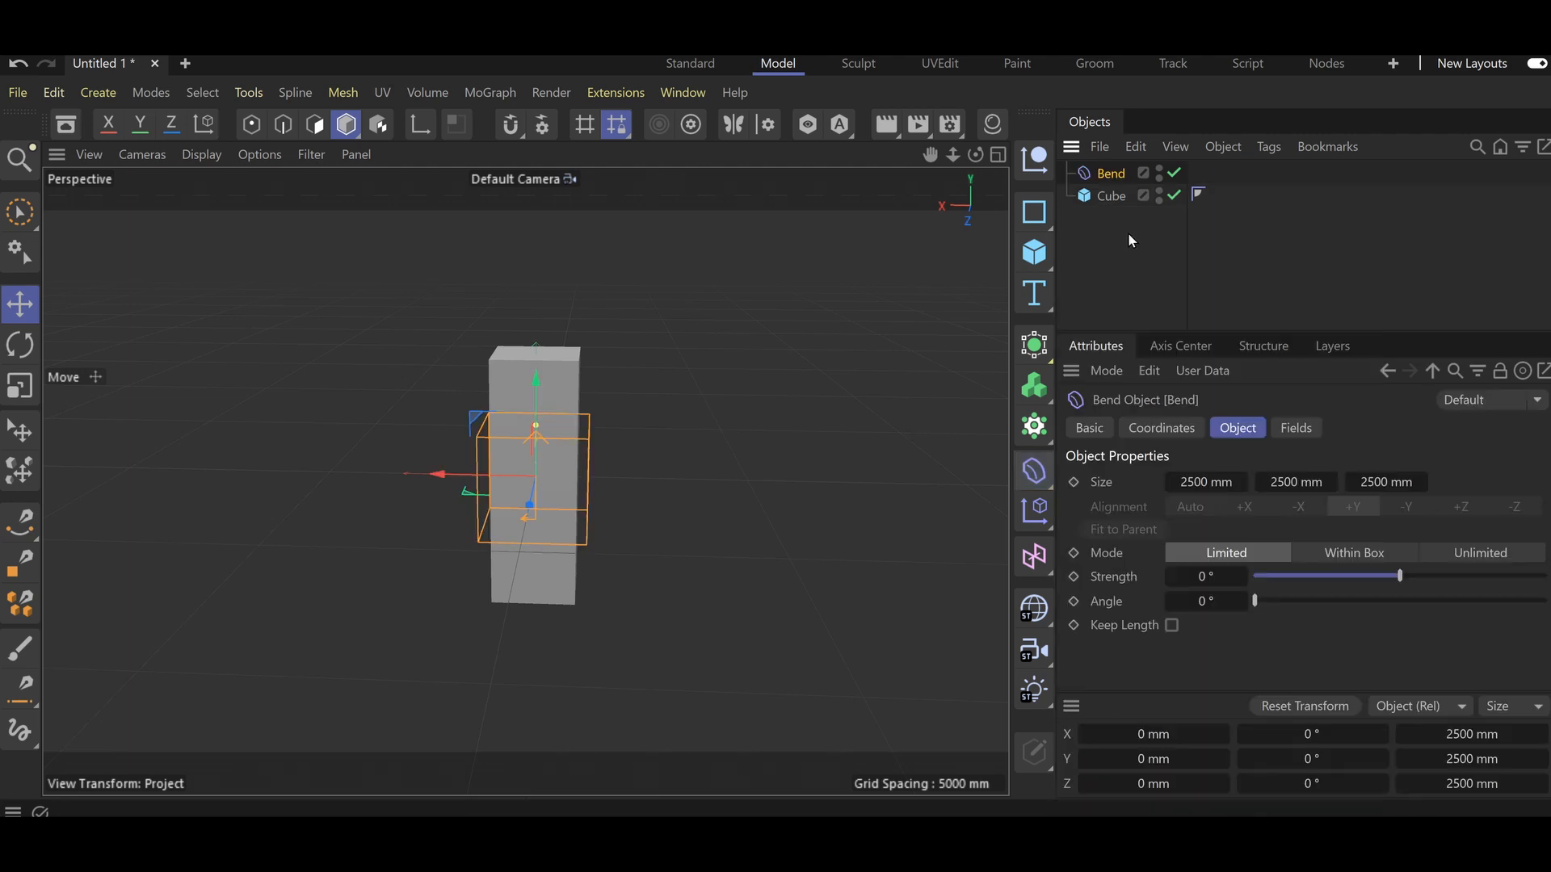
pyautogui.moveTo(1113, 173)
pyautogui.mouseDown()
pyautogui.moveTo(1106, 214)
pyautogui.moveTo(1111, 199)
pyautogui.mouseUp()
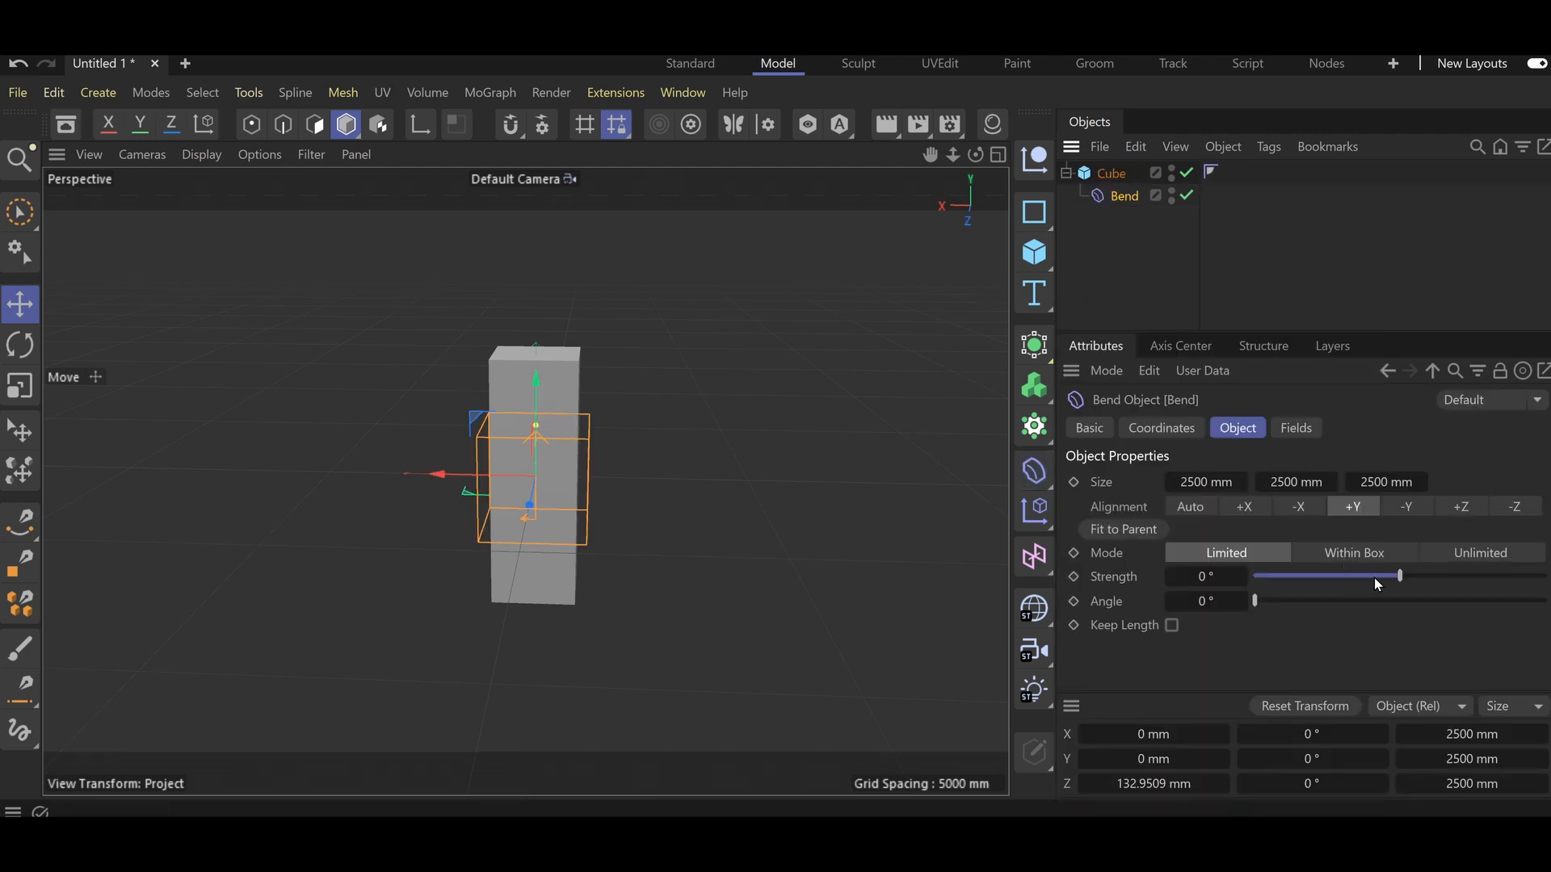
pyautogui.moveTo(1399, 578); pyautogui.dragTo(1434, 574)
# Add a Taper deformer as a child of the cube, with 30% strength and 125% curvature.
pyautogui.click(1034, 471)
pyautogui.click(1260, 267)
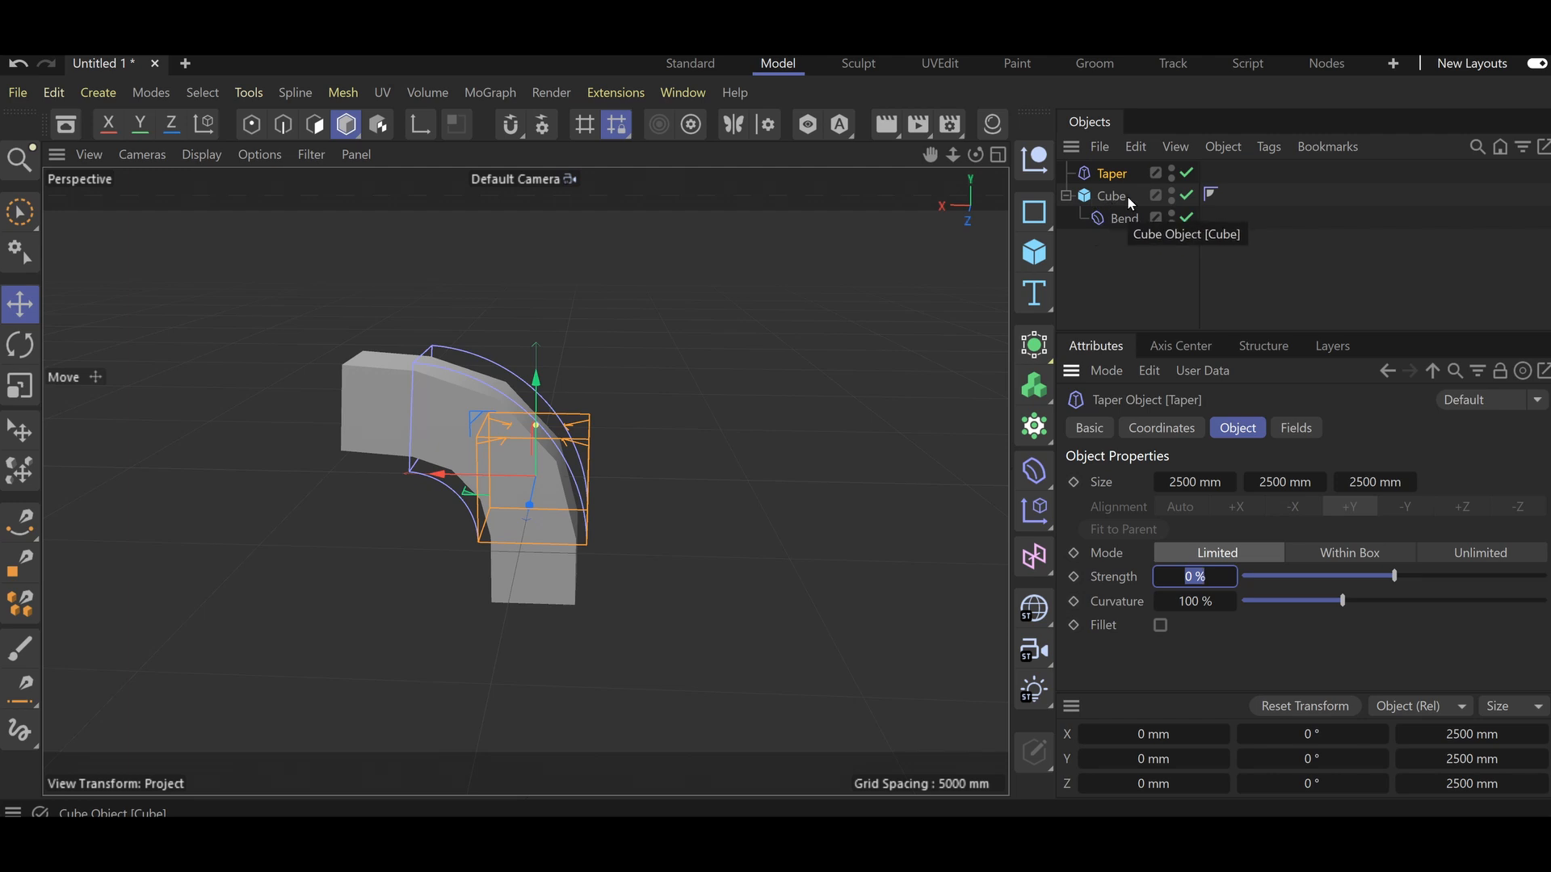
pyautogui.moveTo(1108, 176); pyautogui.dragTo(1111, 206)
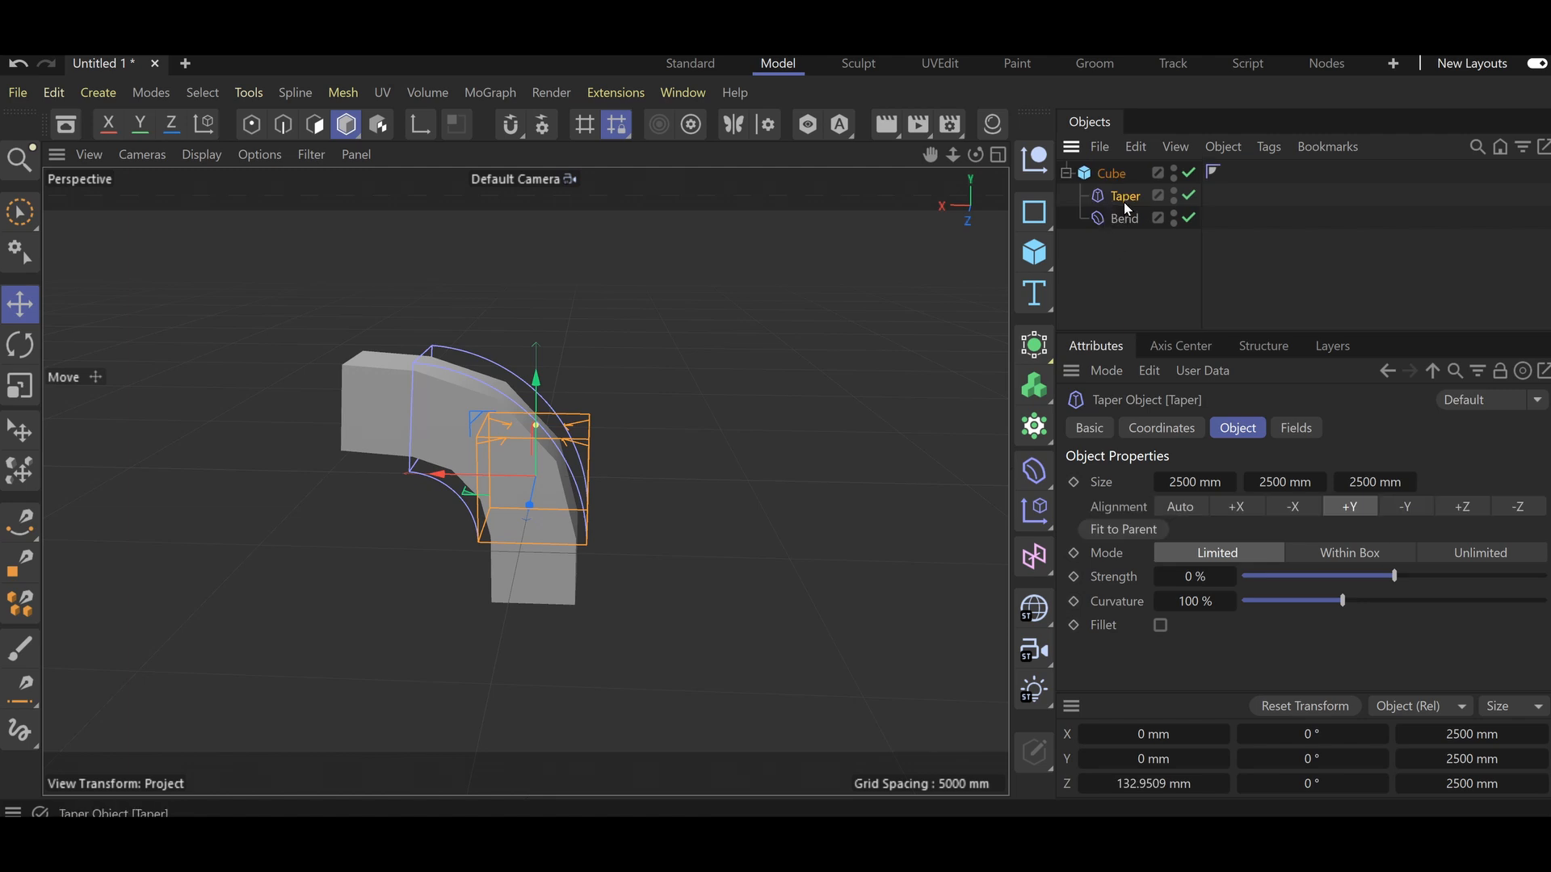
pyautogui.moveTo(1393, 575); pyautogui.dragTo(1439, 589)
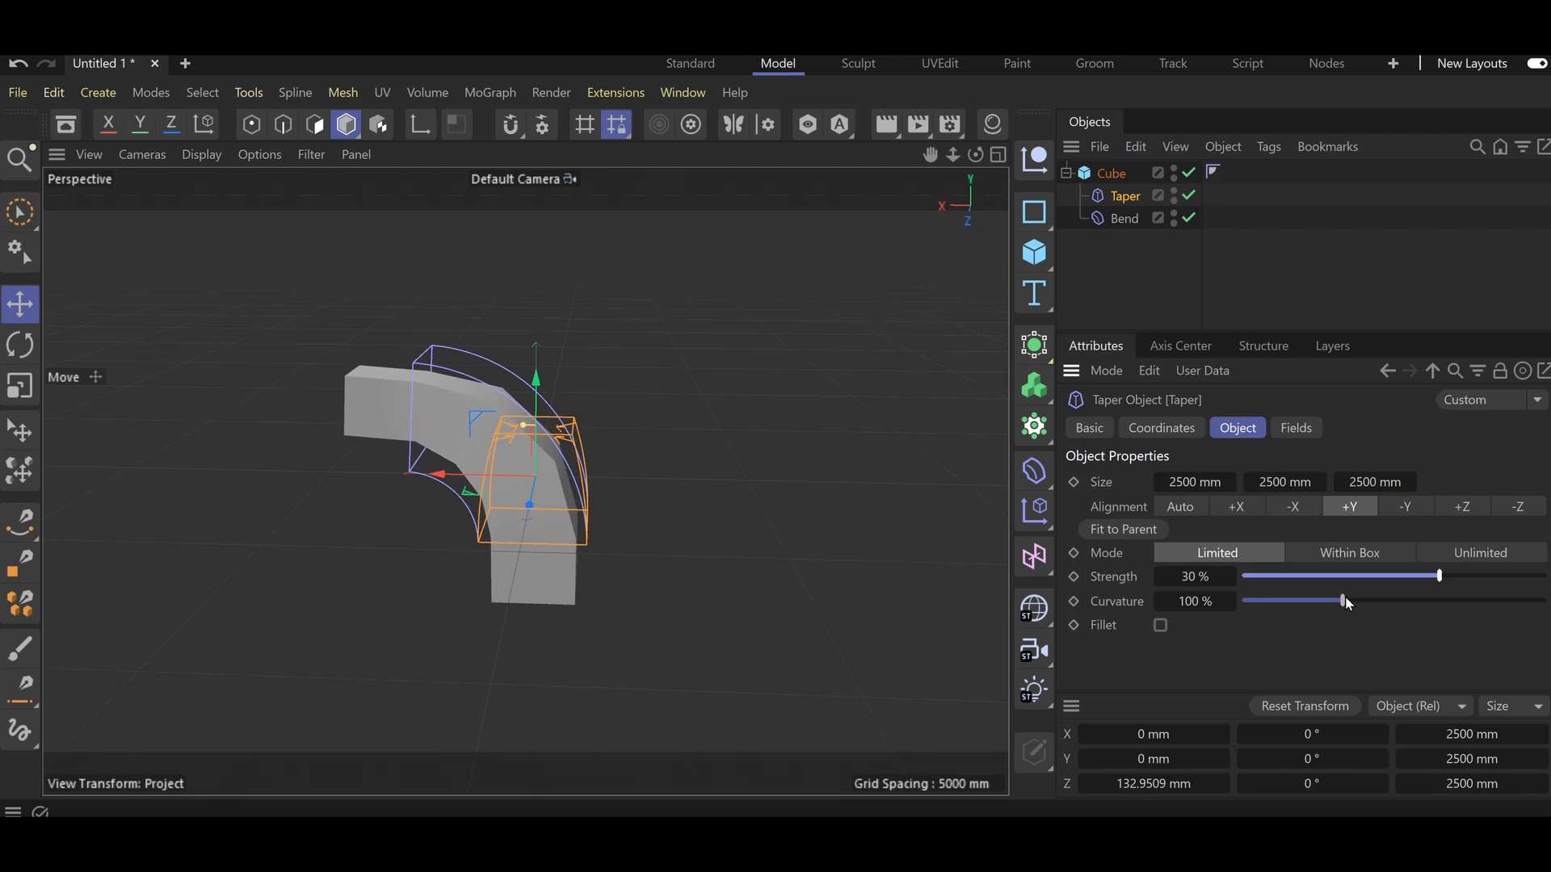
pyautogui.moveTo(1345, 601)
pyautogui.mouseDown()
pyautogui.moveTo(1544, 601)
pyautogui.moveTo(1272, 601)
pyautogui.moveTo(1371, 616)
pyautogui.mouseUp()
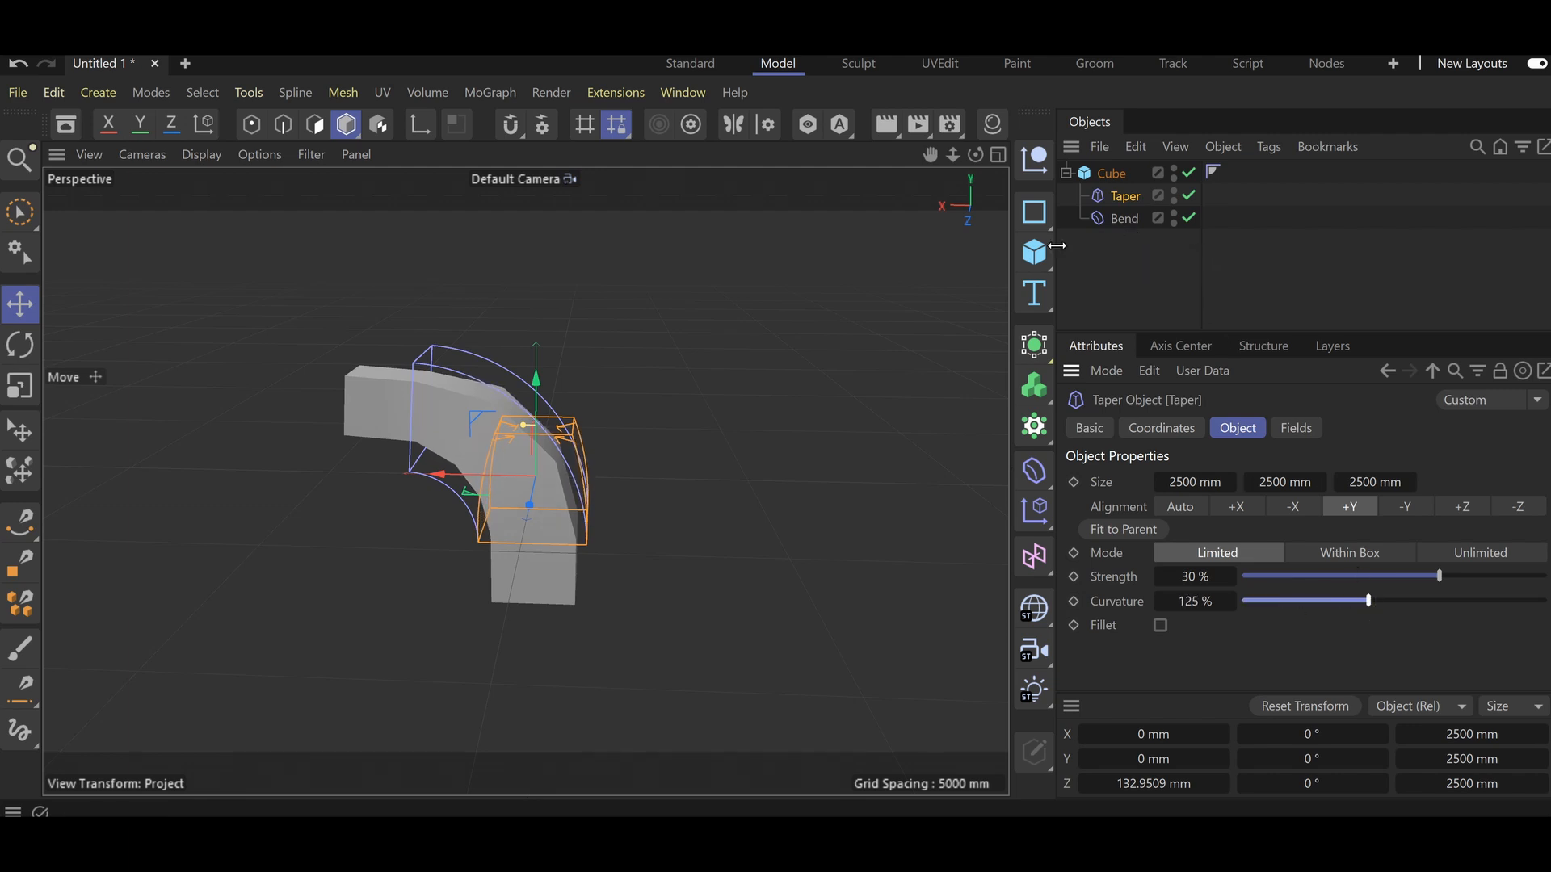
# Place the Bend above the Taper in the cube's hierarchy and set the Taper's strength to -34%.
pyautogui.moveTo(1123, 223); pyautogui.dragTo(1124, 201)
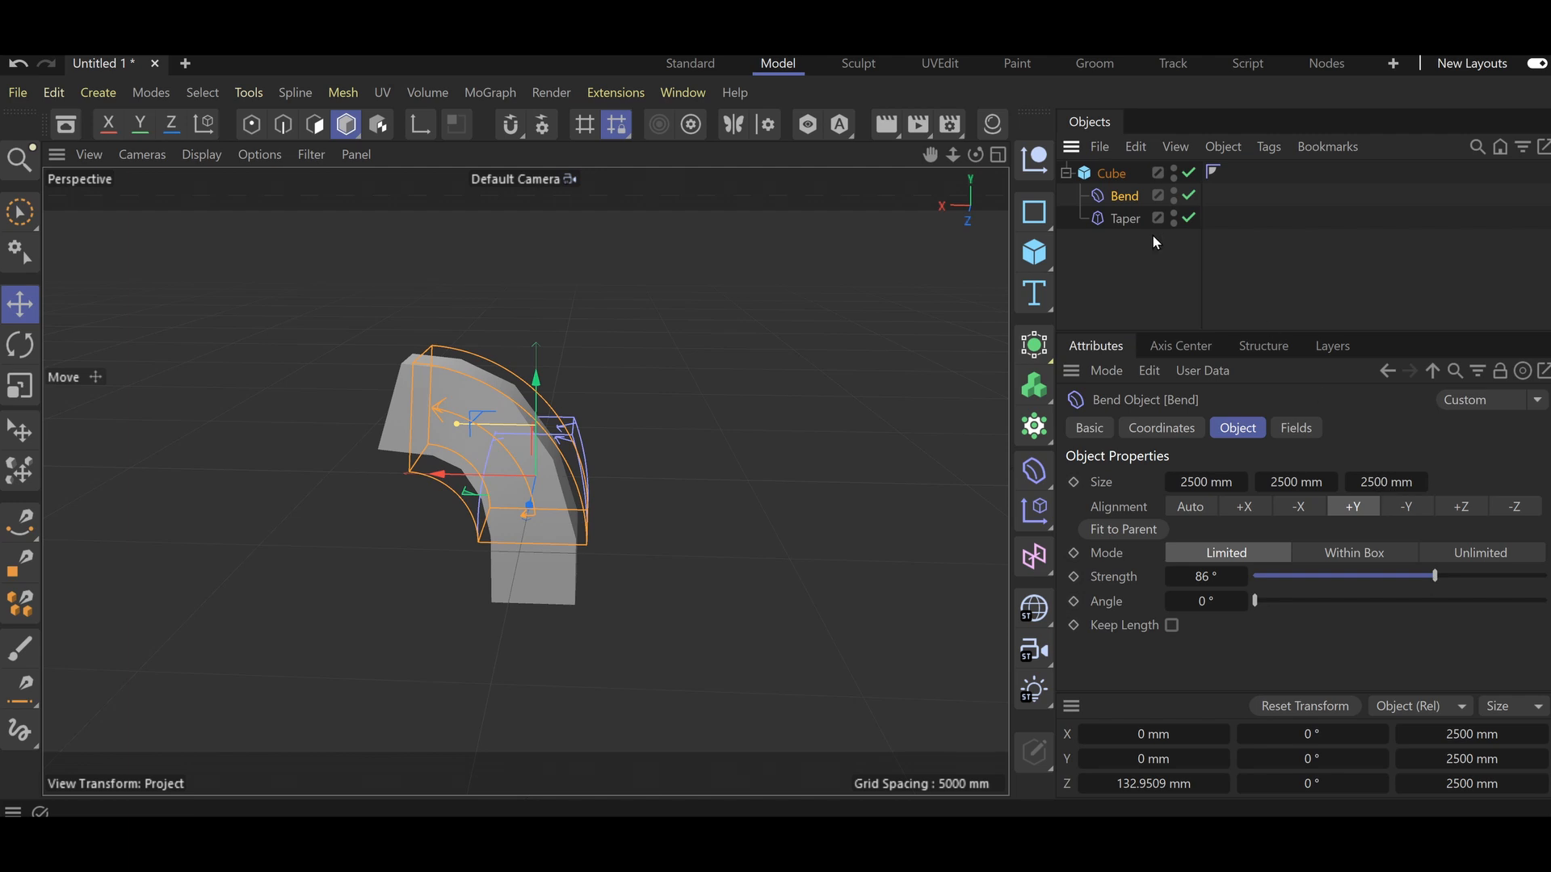
pyautogui.click(1131, 218)
pyautogui.moveTo(1438, 576); pyautogui.dragTo(1344, 597)
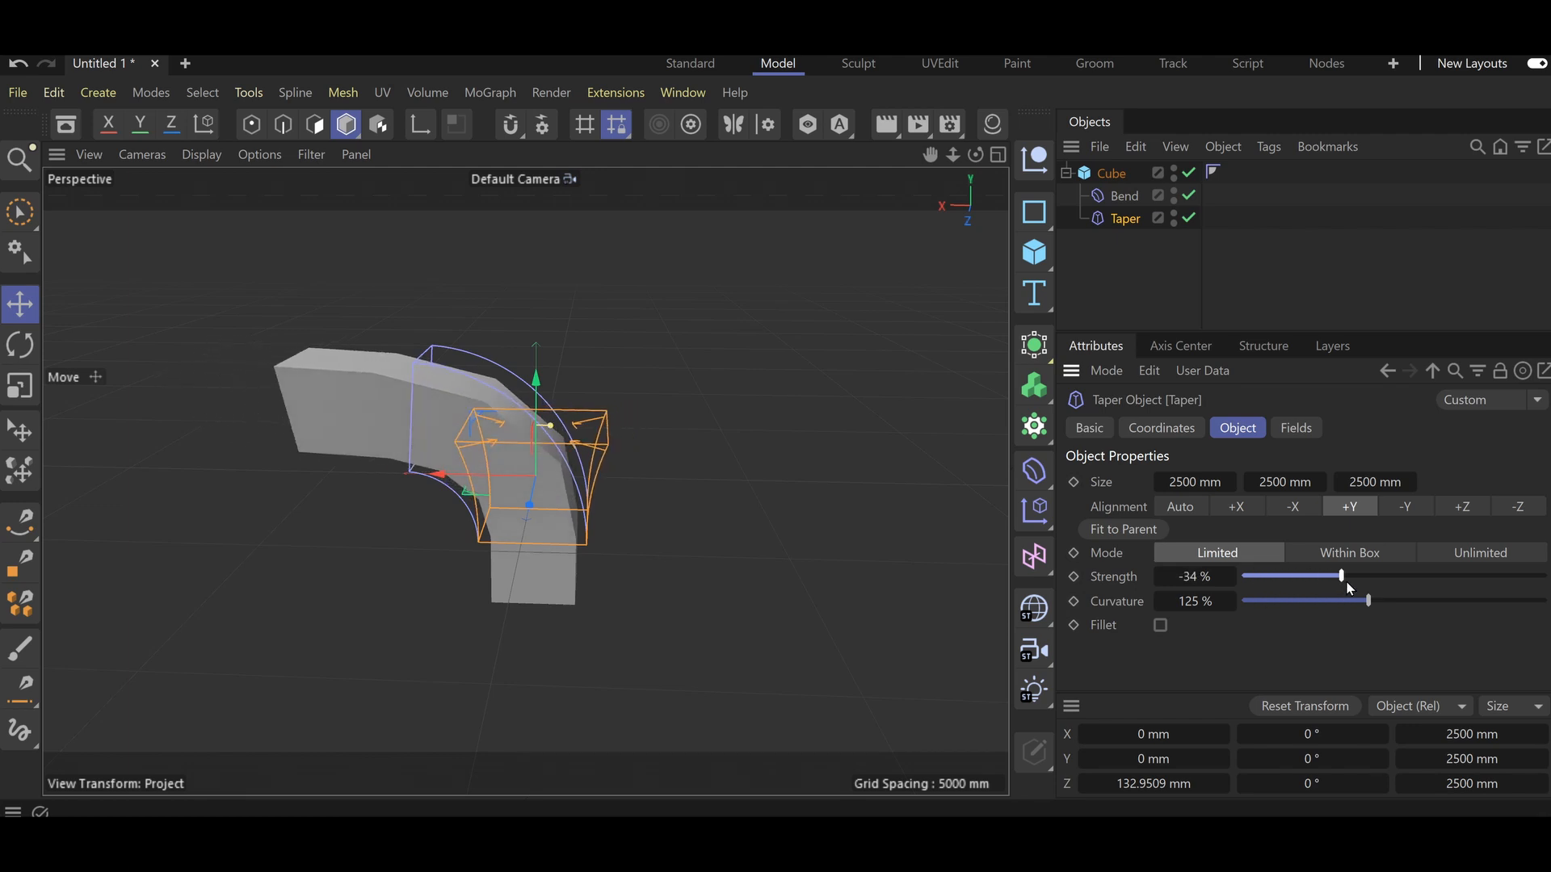
# Add a Twist deformer as the cube's first child and set its angle to 184°.
pyautogui.click(1032, 472)
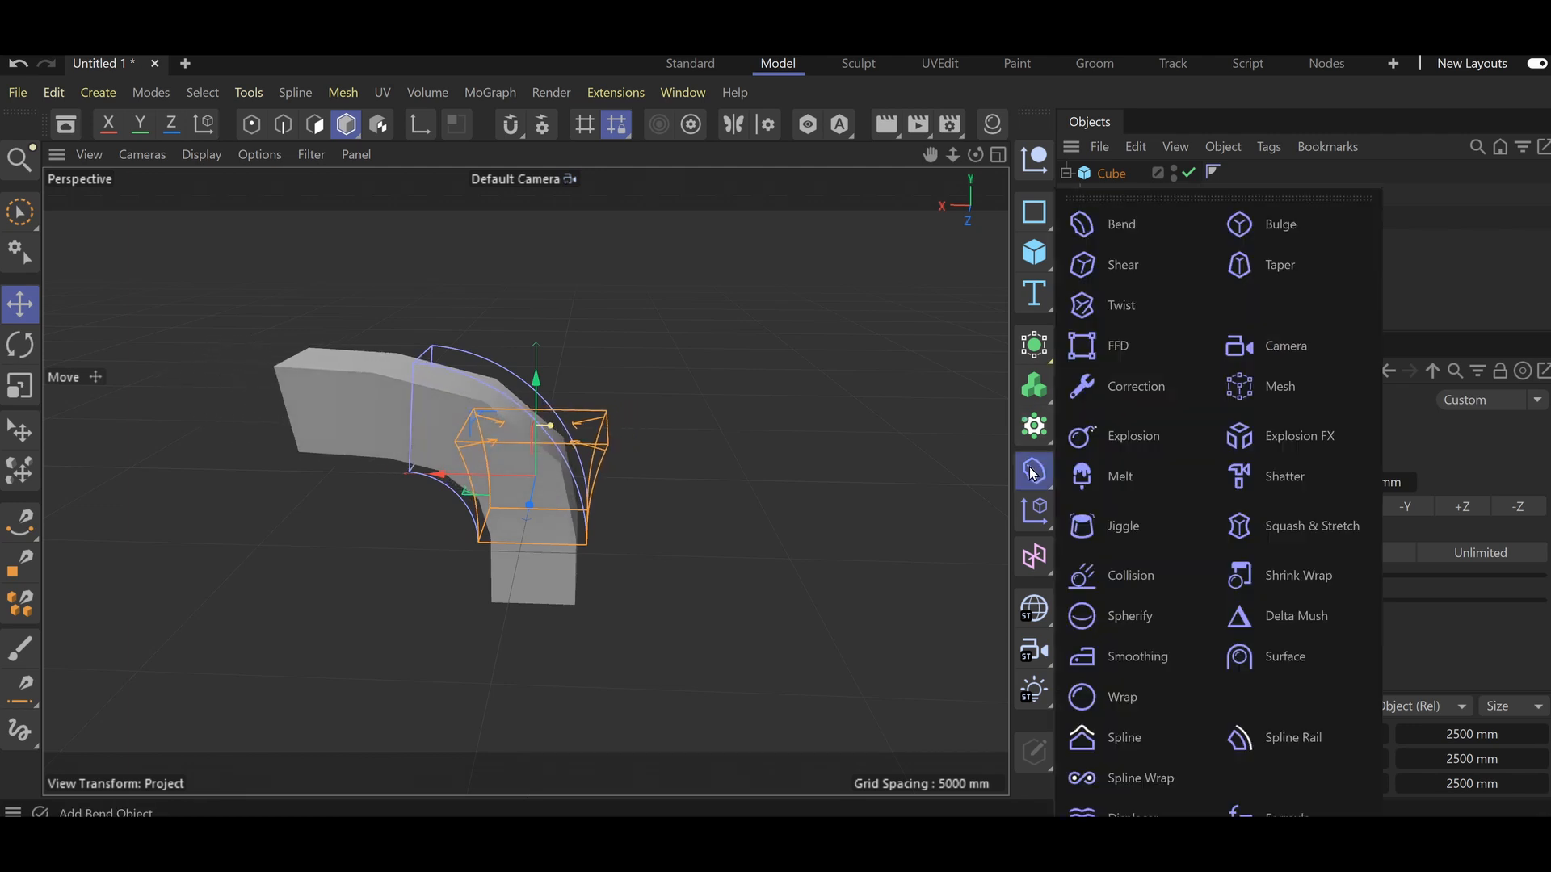
pyautogui.click(1112, 307)
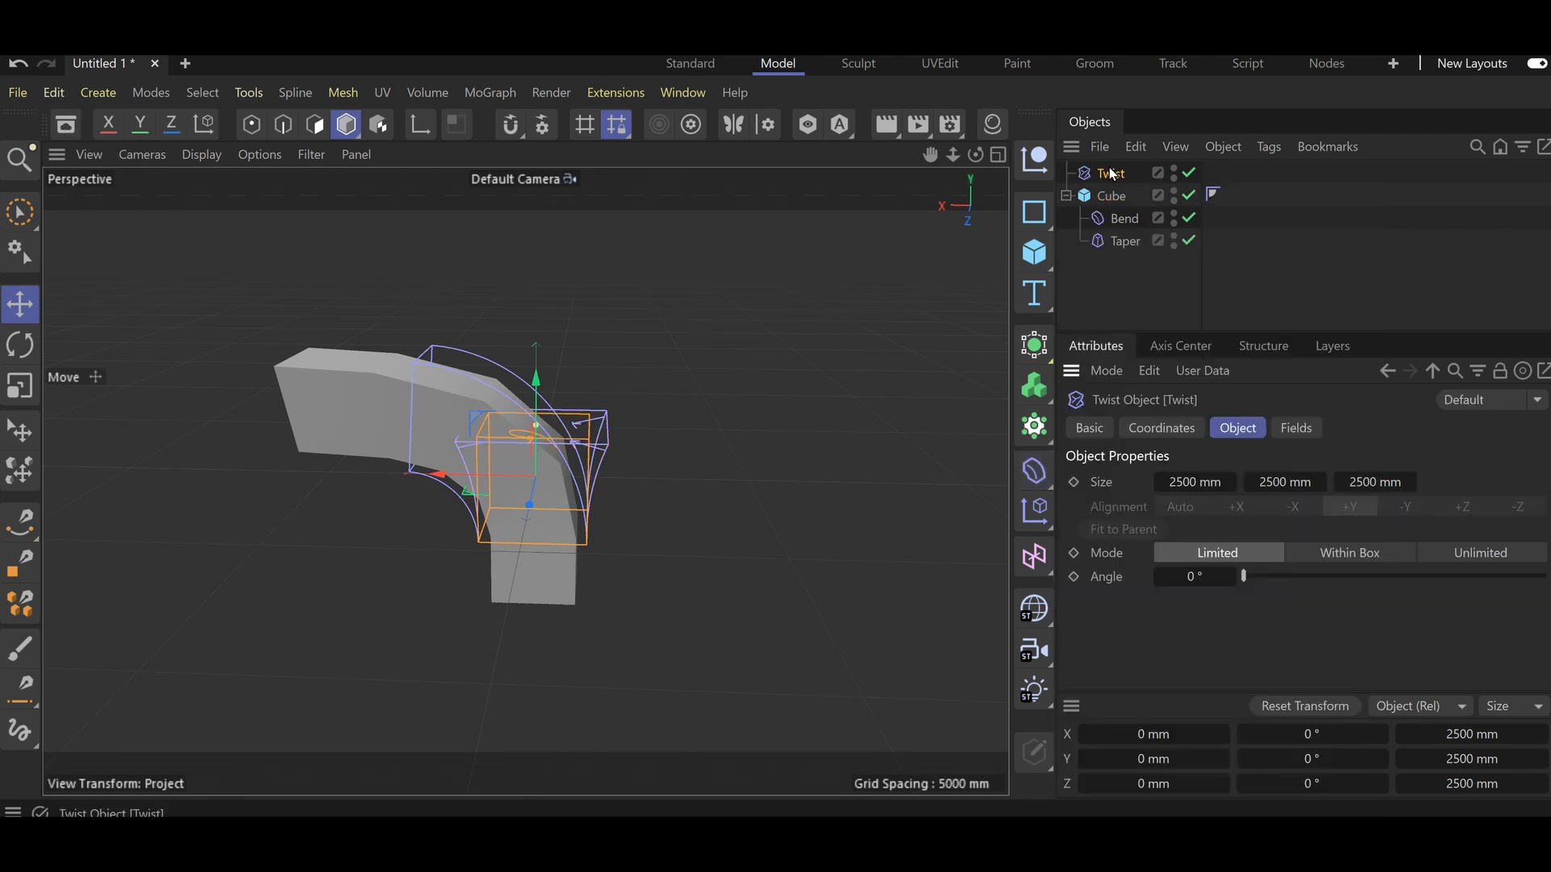
pyautogui.moveTo(1108, 195); pyautogui.dragTo(1108, 197)
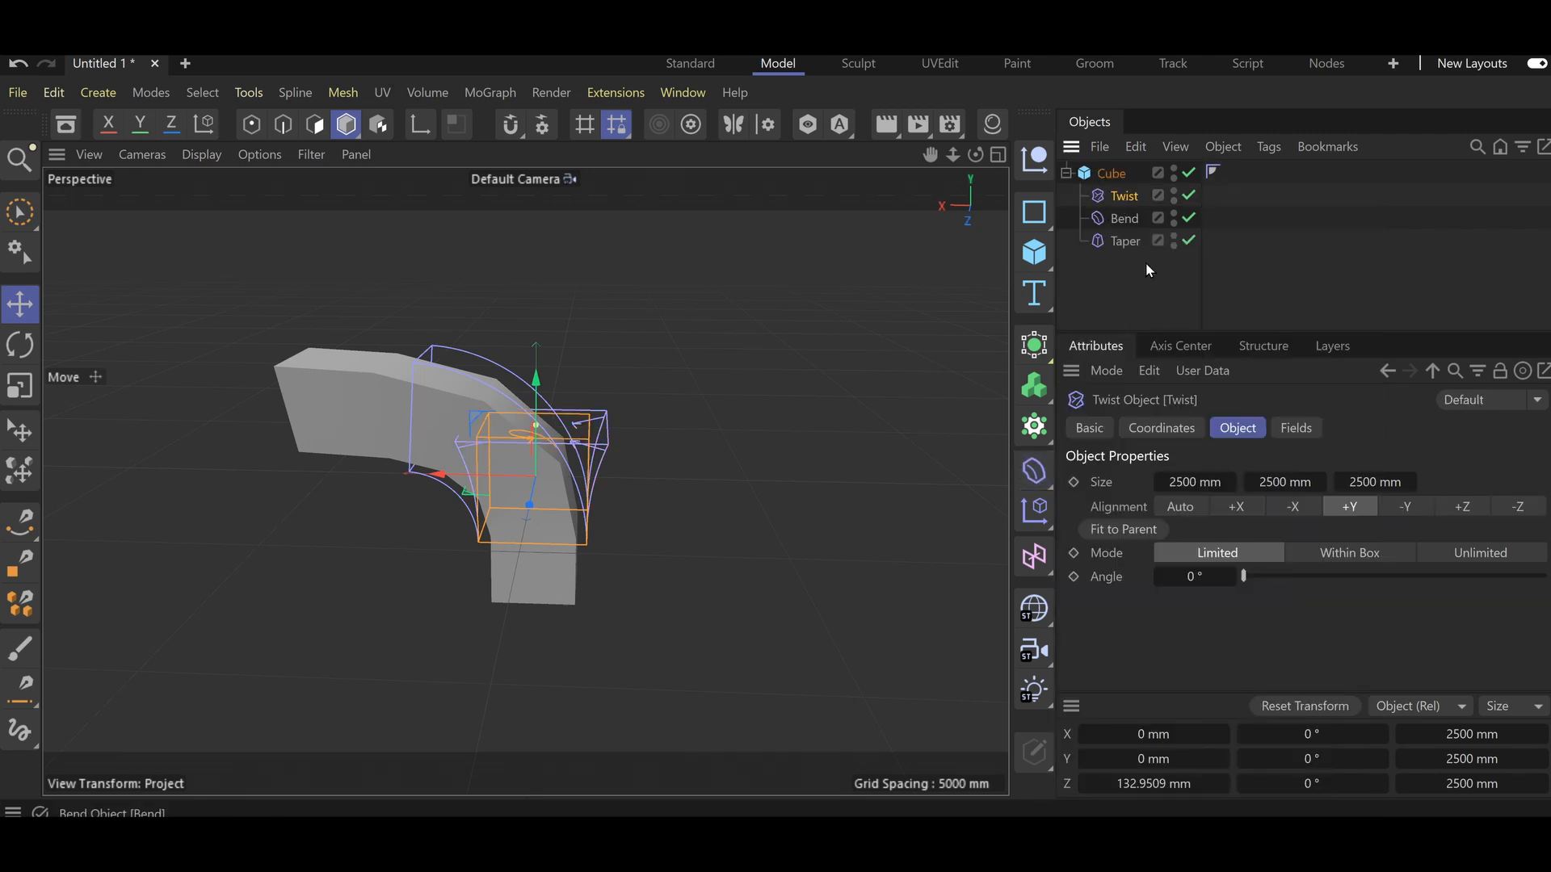
pyautogui.moveTo(1242, 578); pyautogui.dragTo(1396, 580)
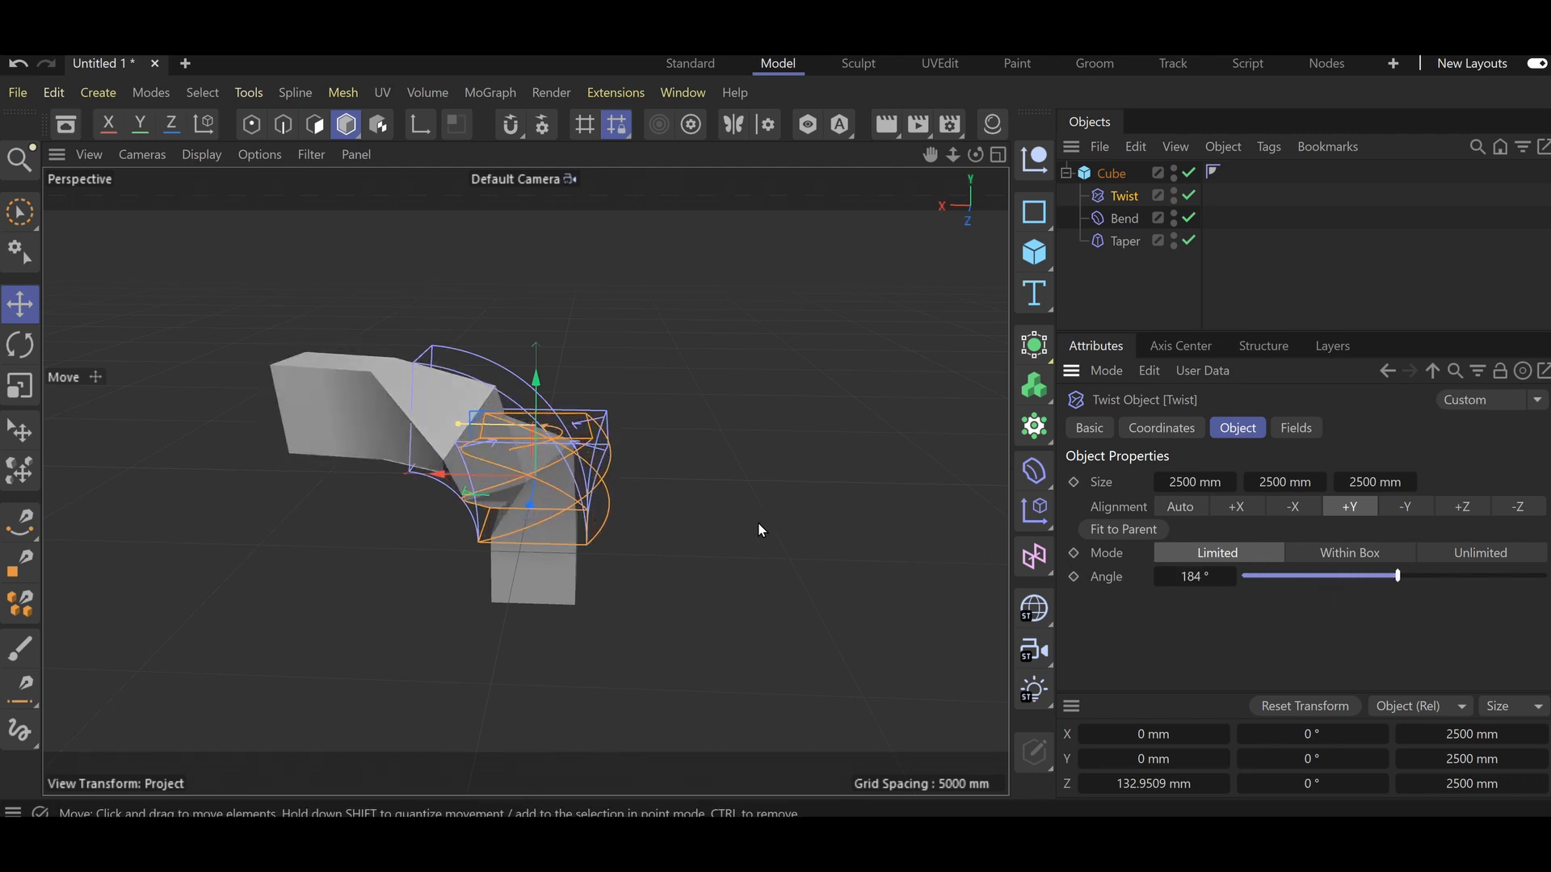
# Set the cube's X, Y and Z segments to 20 each and inspect the deformed shape from several sides.
pyautogui.click(777, 513)
pyautogui.keyDown('alt'); pyautogui.moveTo(700, 465); pyautogui.dragTo(323, 484); pyautogui.keyUp('alt')
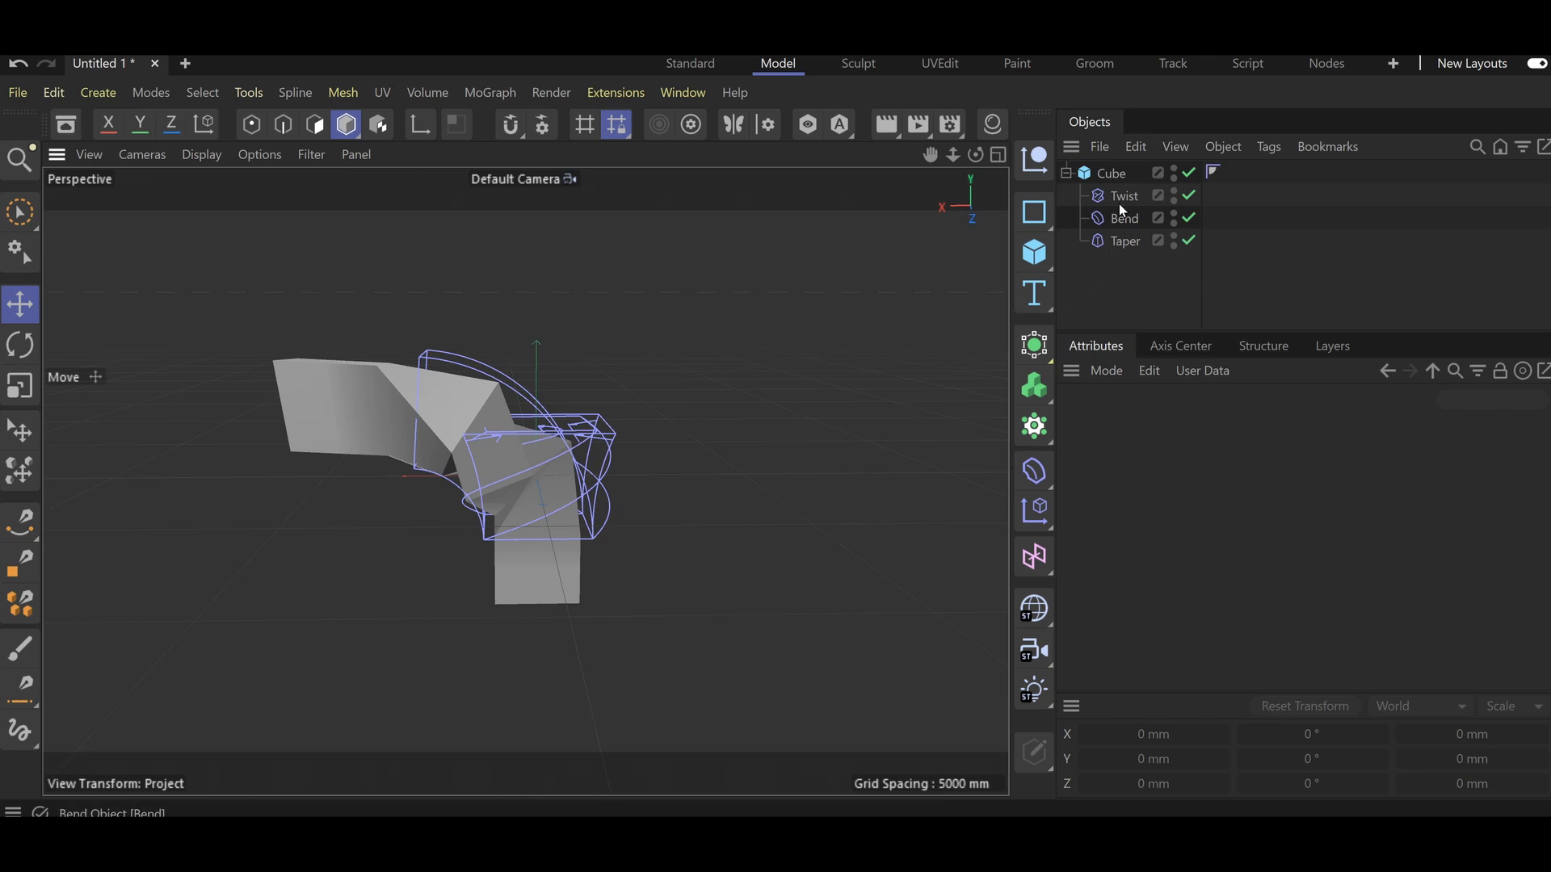
pyautogui.click(1112, 176)
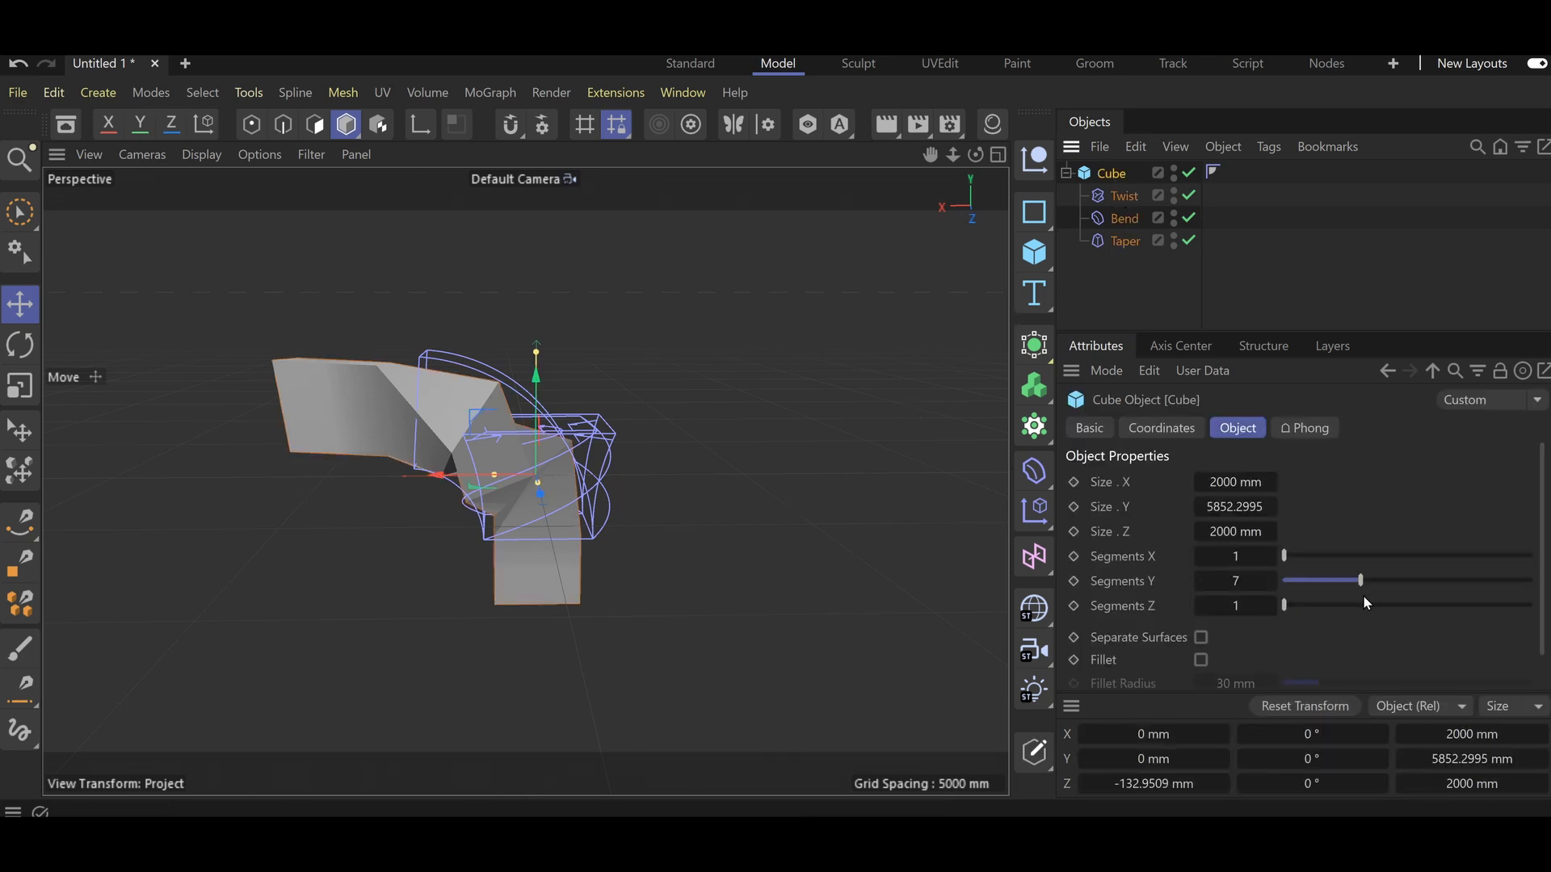
pyautogui.moveTo(1361, 580); pyautogui.dragTo(1547, 597)
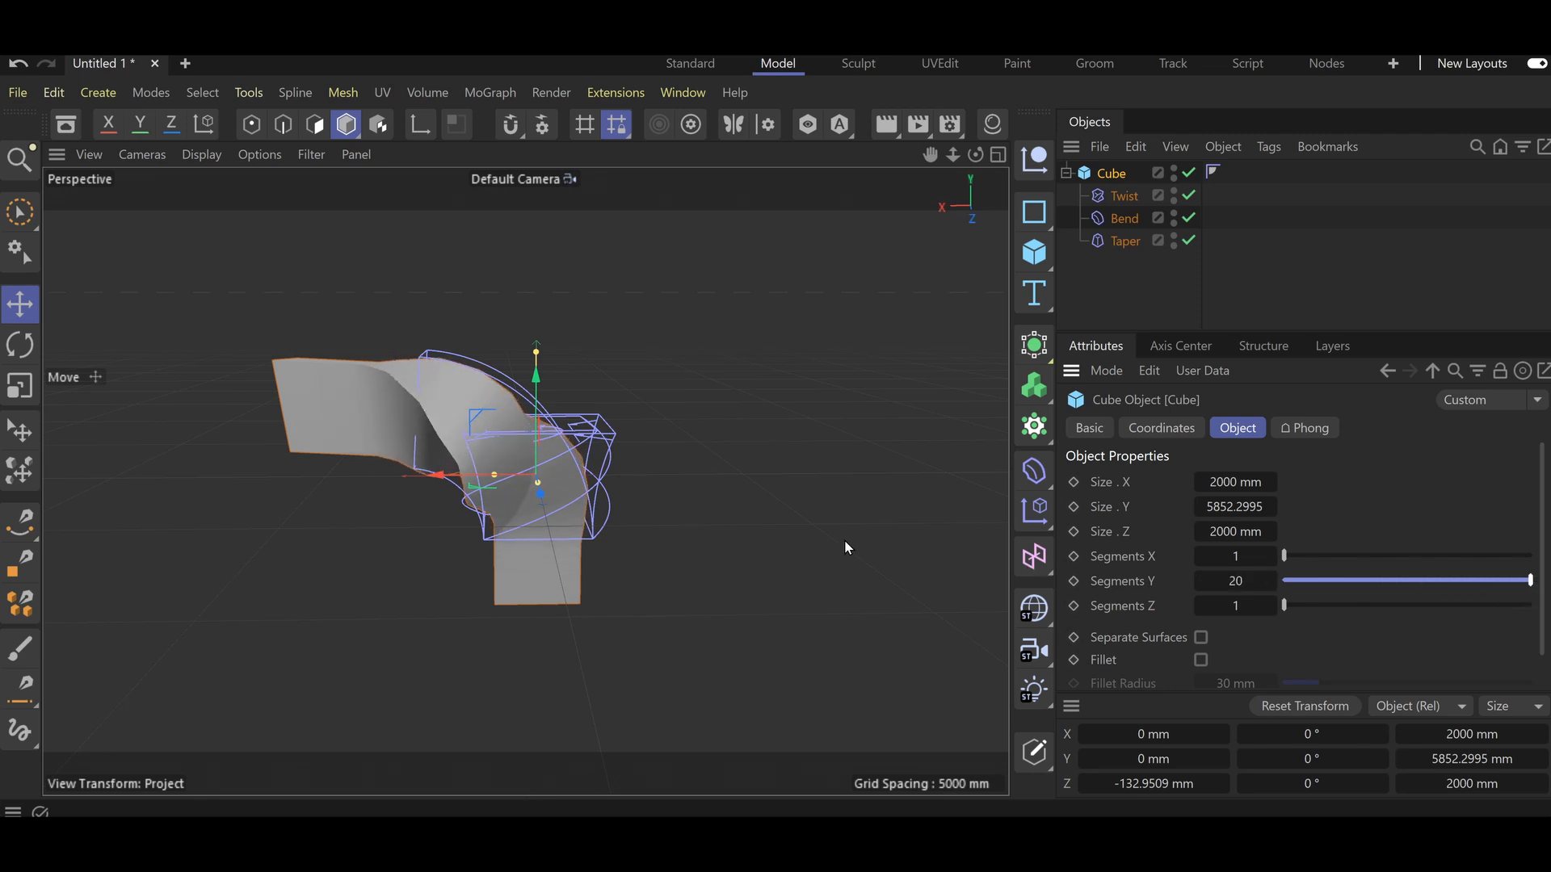
pyautogui.keyDown('alt'); pyautogui.moveTo(667, 517); pyautogui.dragTo(749, 488); pyautogui.keyUp('alt')
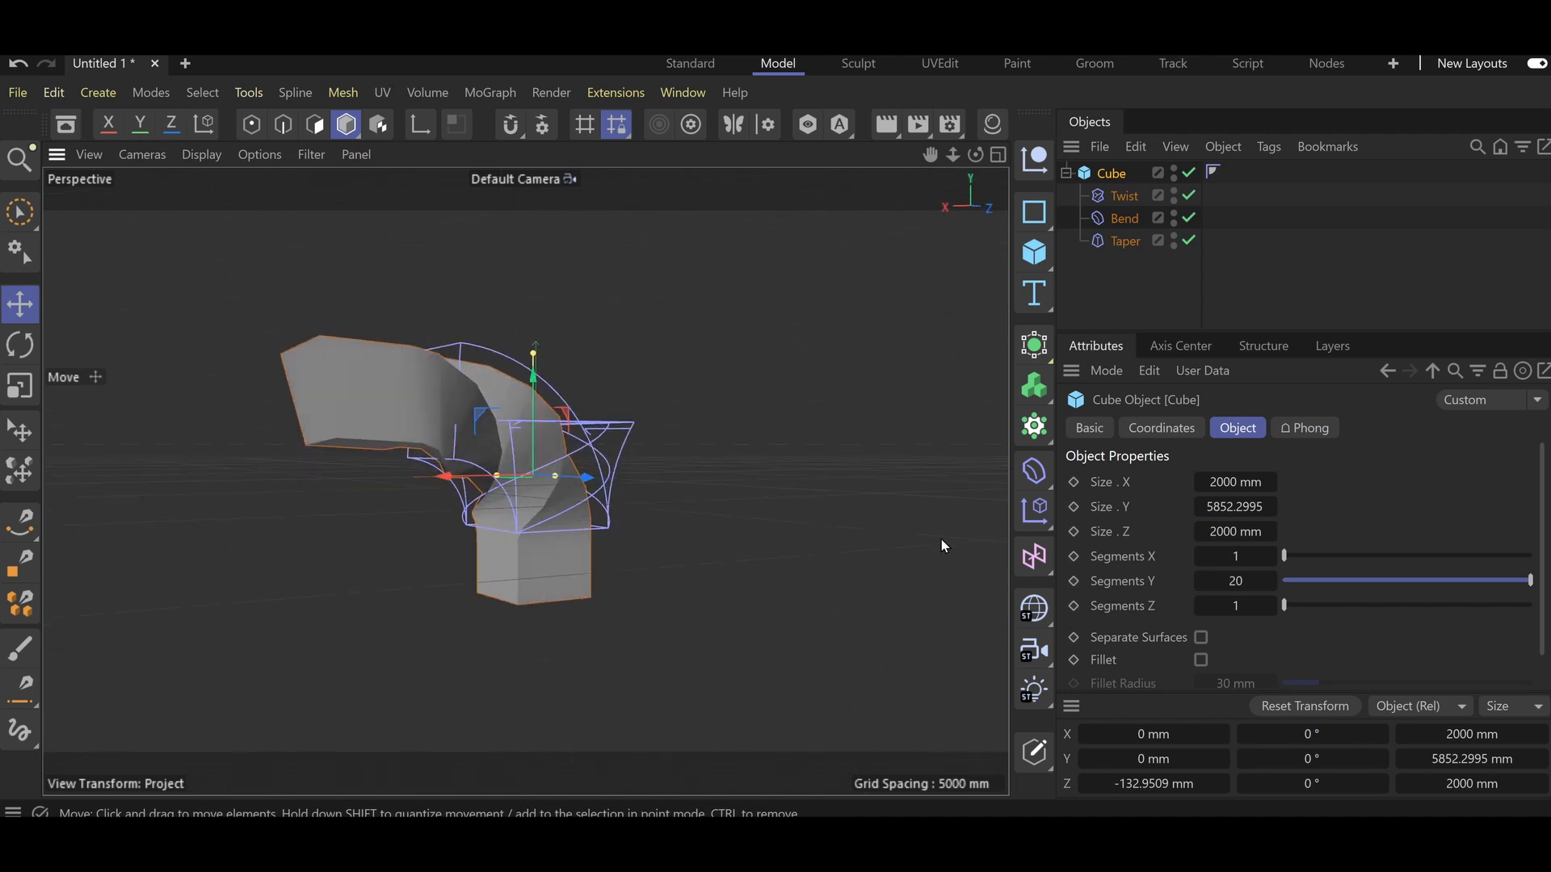
pyautogui.moveTo(1284, 558); pyautogui.dragTo(1540, 557)
pyautogui.moveTo(1289, 608); pyautogui.dragTo(1535, 613)
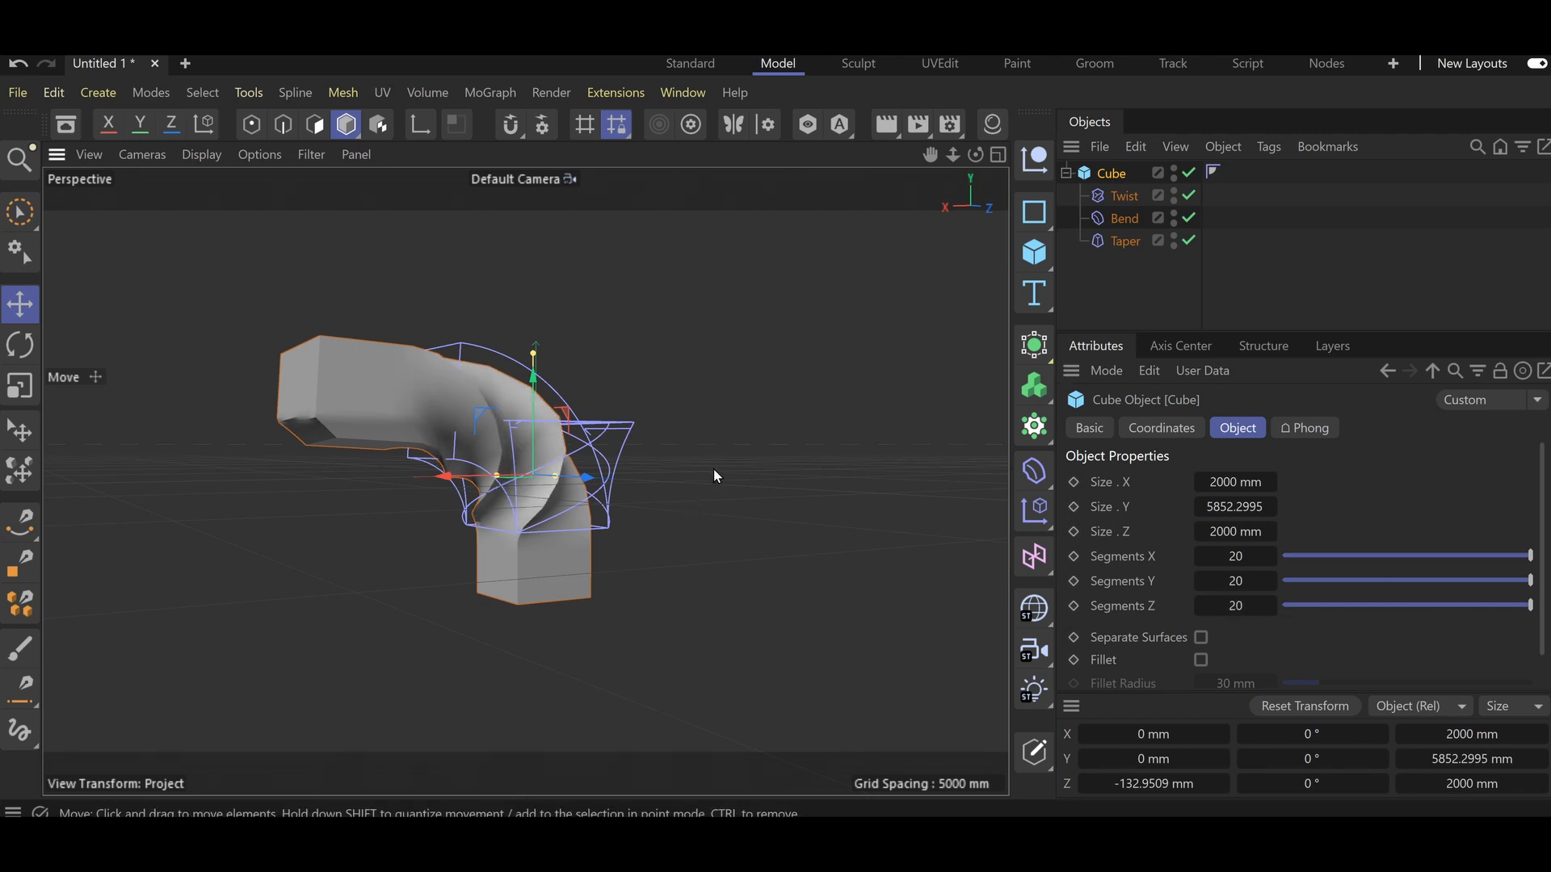
pyautogui.keyDown('alt'); pyautogui.moveTo(715, 468); pyautogui.dragTo(268, 554); pyautogui.keyUp('alt')
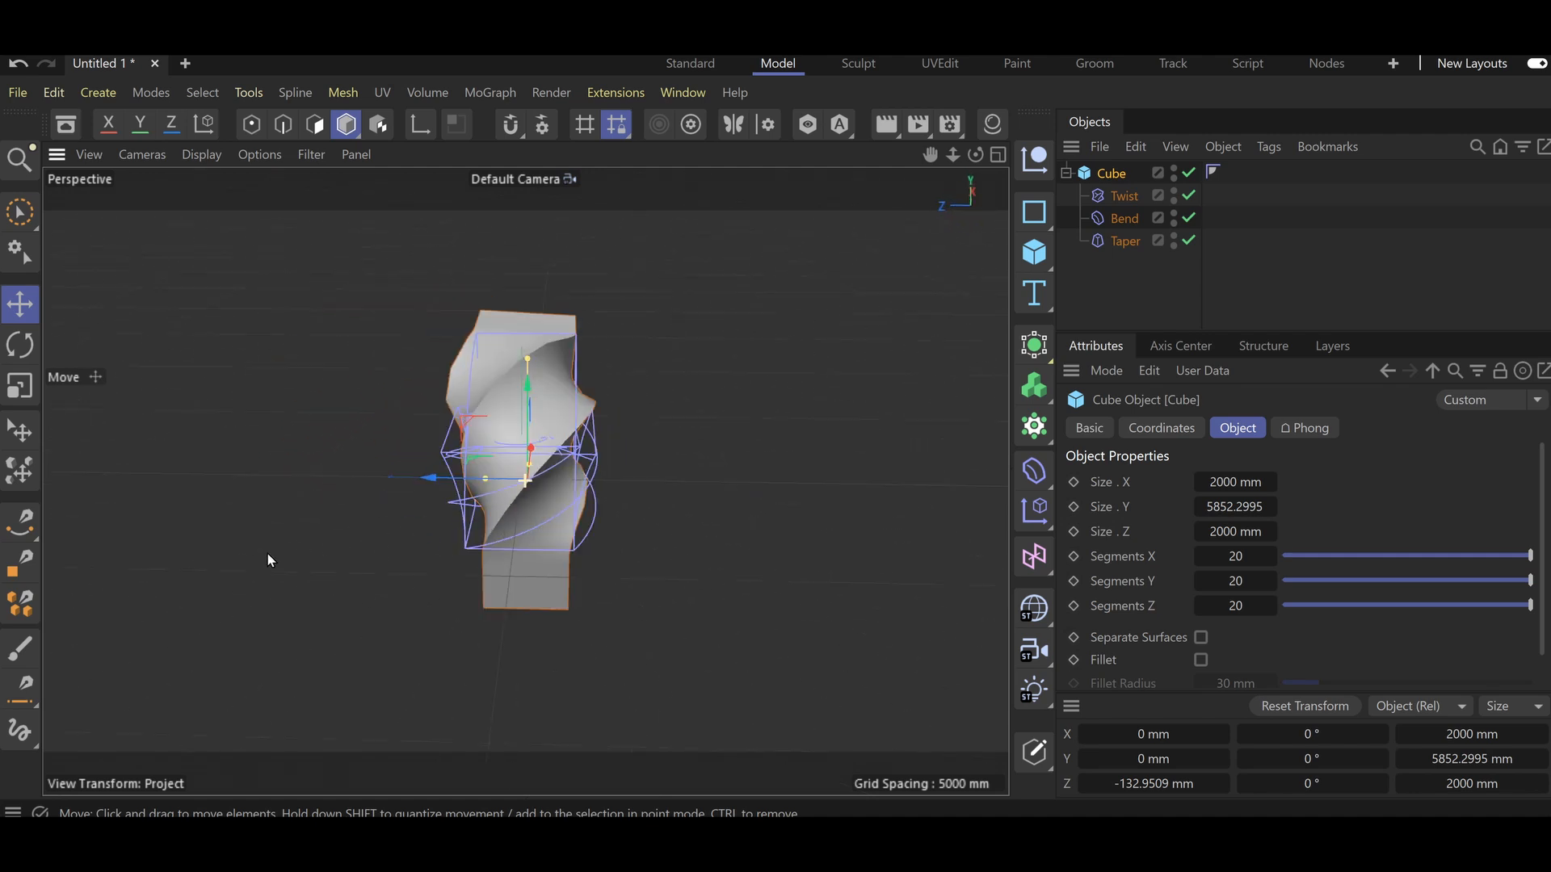
pyautogui.keyDown('alt'); pyautogui.moveTo(671, 481); pyautogui.dragTo(830, 572); pyautogui.keyUp('alt')
pyautogui.keyDown('alt'); pyautogui.moveTo(831, 572); pyautogui.dragTo(856, 570); pyautogui.keyUp('alt')
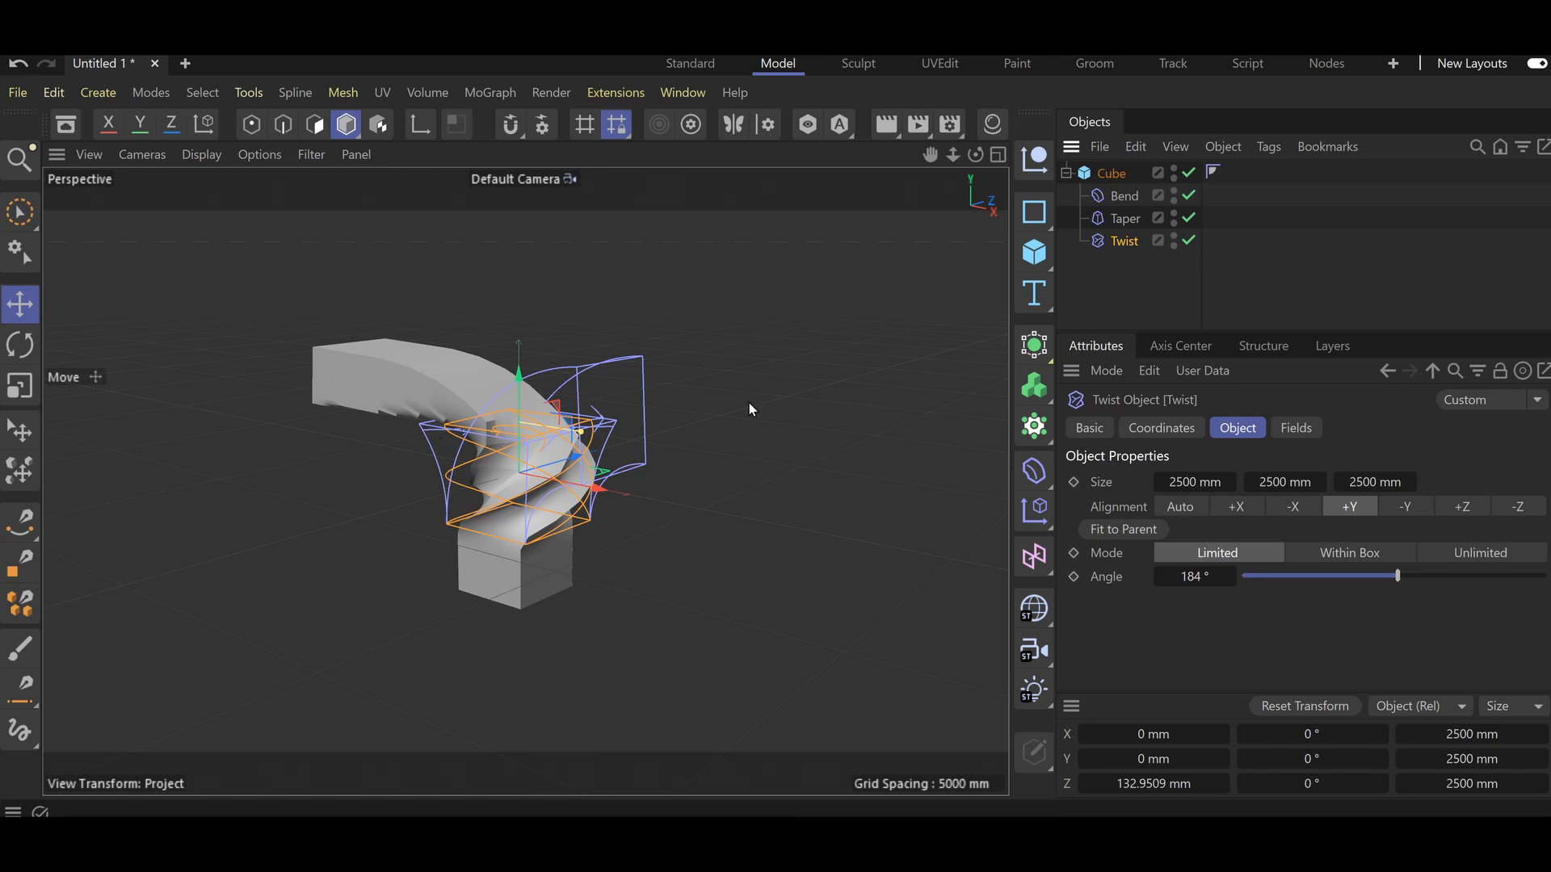
# Scale the Bend deformer up uniformly to about 4758 mm and move it slightly along negative X.
pyautogui.click(1125, 202)
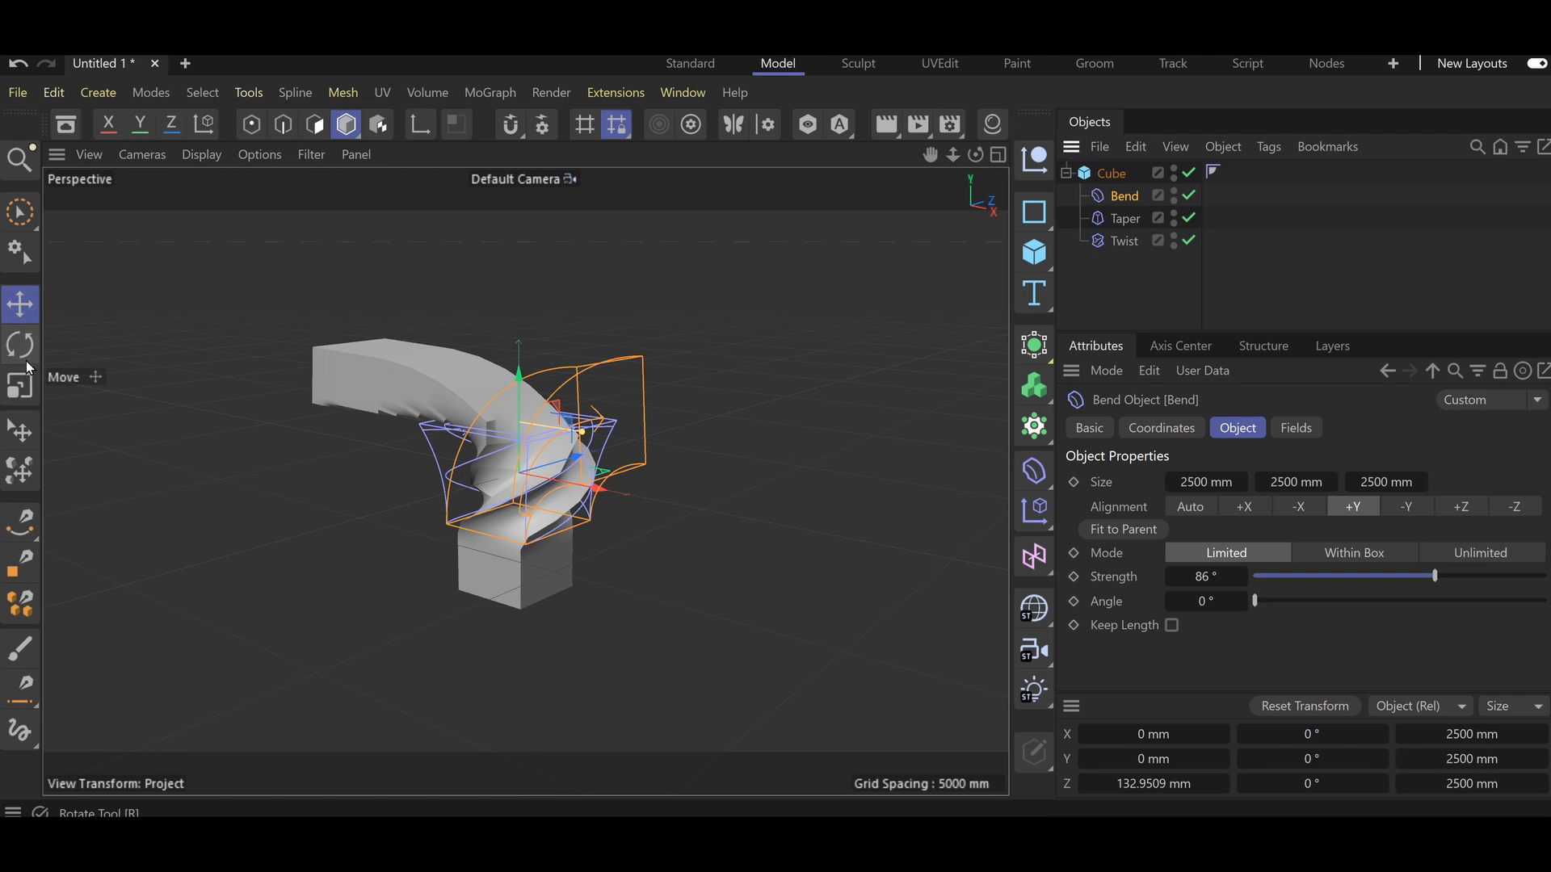
pyautogui.click(20, 386)
pyautogui.moveTo(851, 602); pyautogui.dragTo(726, 611)
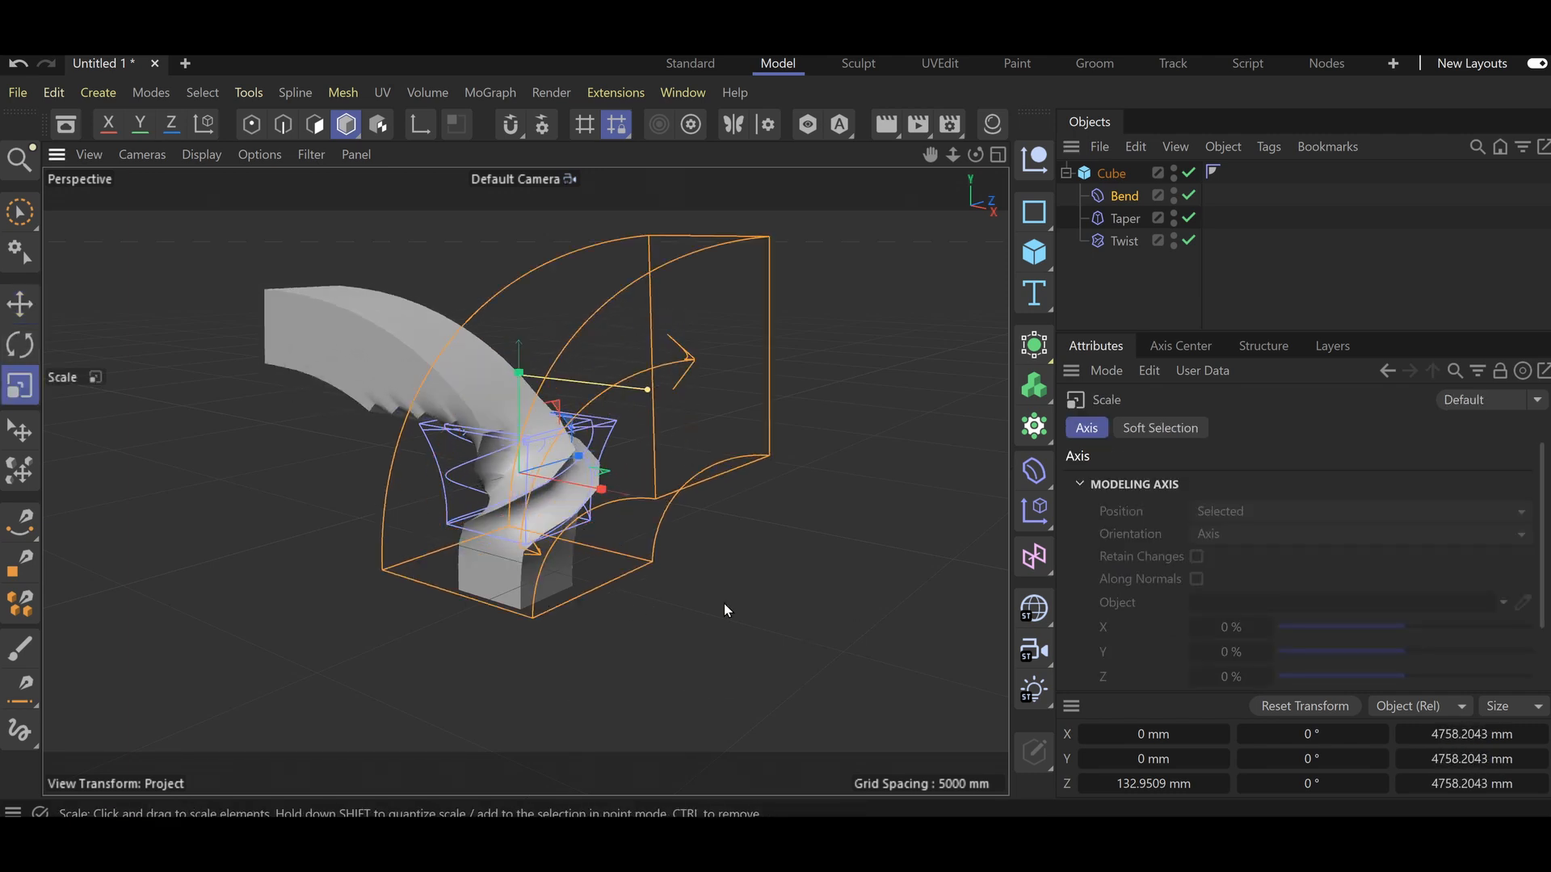
pyautogui.moveTo(234, 593); pyautogui.dragTo(642, 613)
pyautogui.hotkey('ctrl', 'z')
pyautogui.press('e')
pyautogui.moveTo(594, 489); pyautogui.dragTo(572, 557)
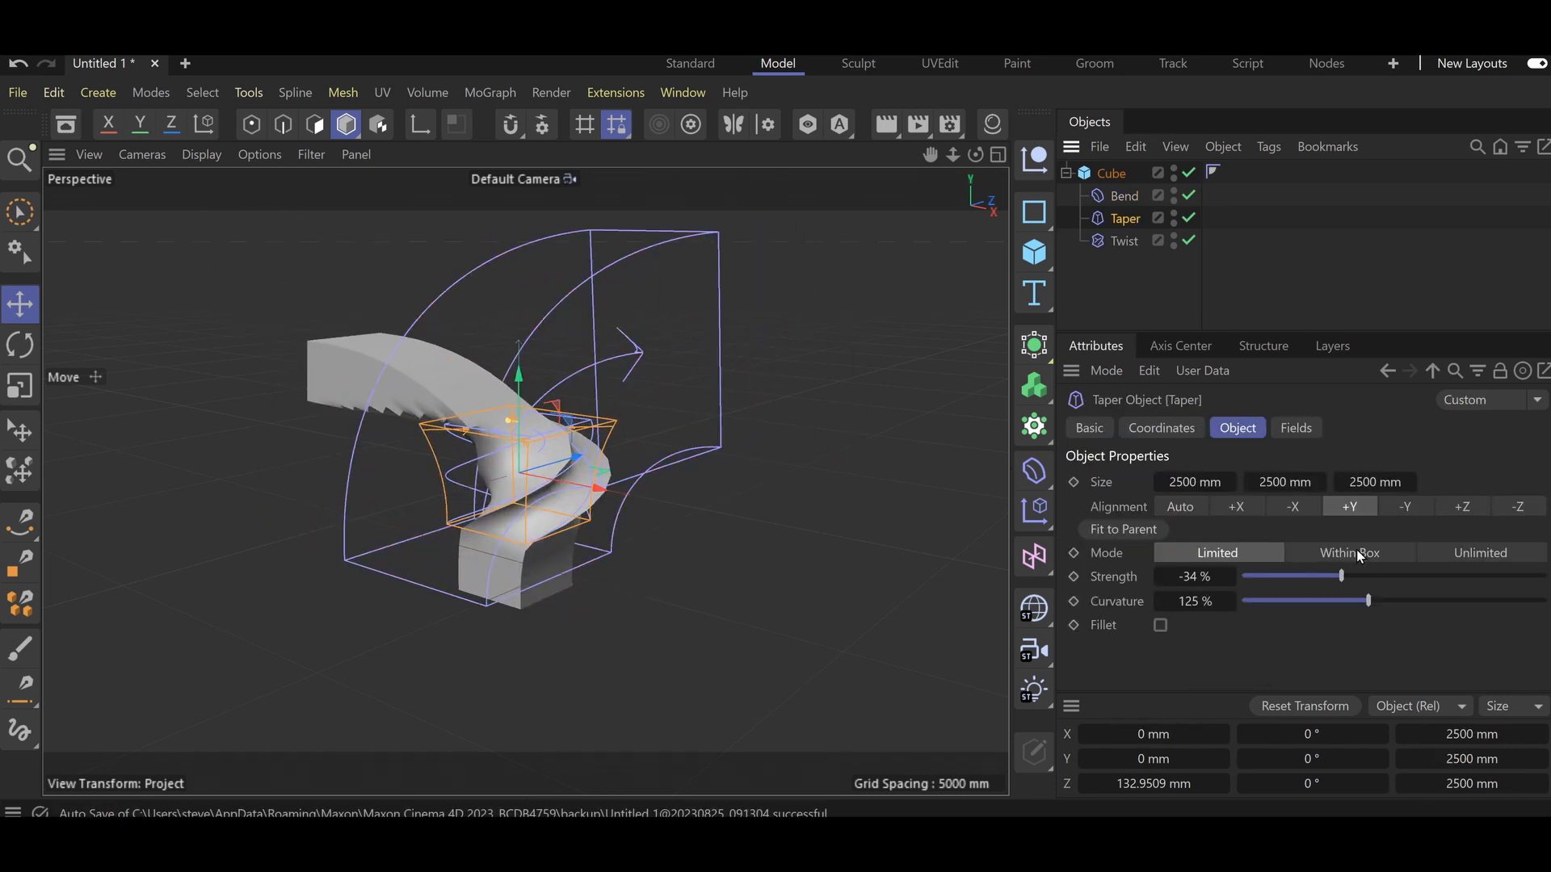
# Set the Taper deformer's mode to Unlimited and move it to about 6914 mm in X.
pyautogui.click(1359, 556)
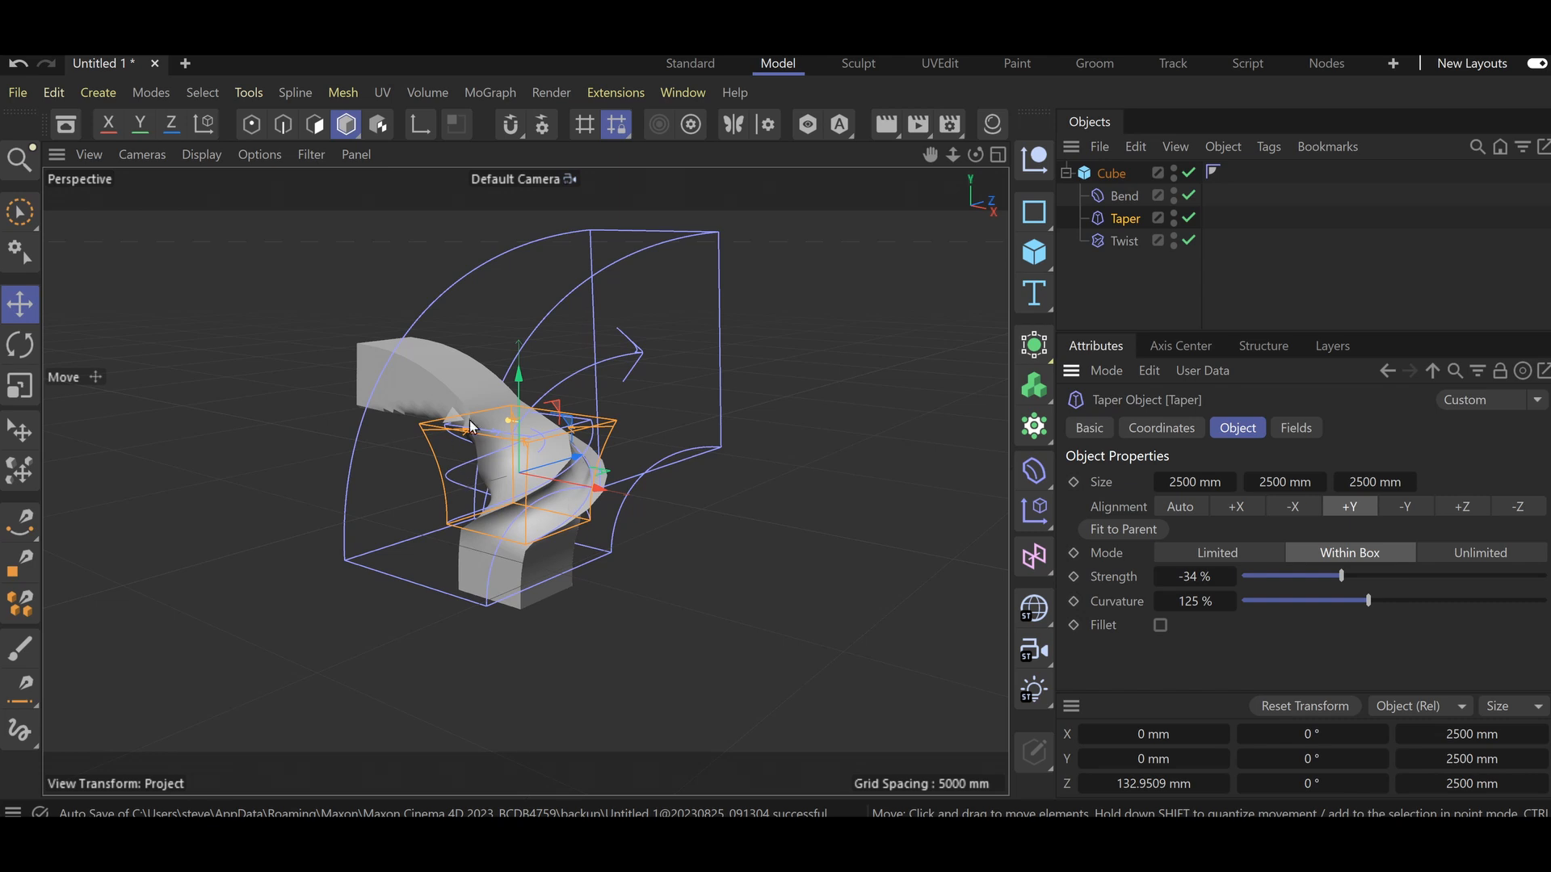
pyautogui.click(1205, 555)
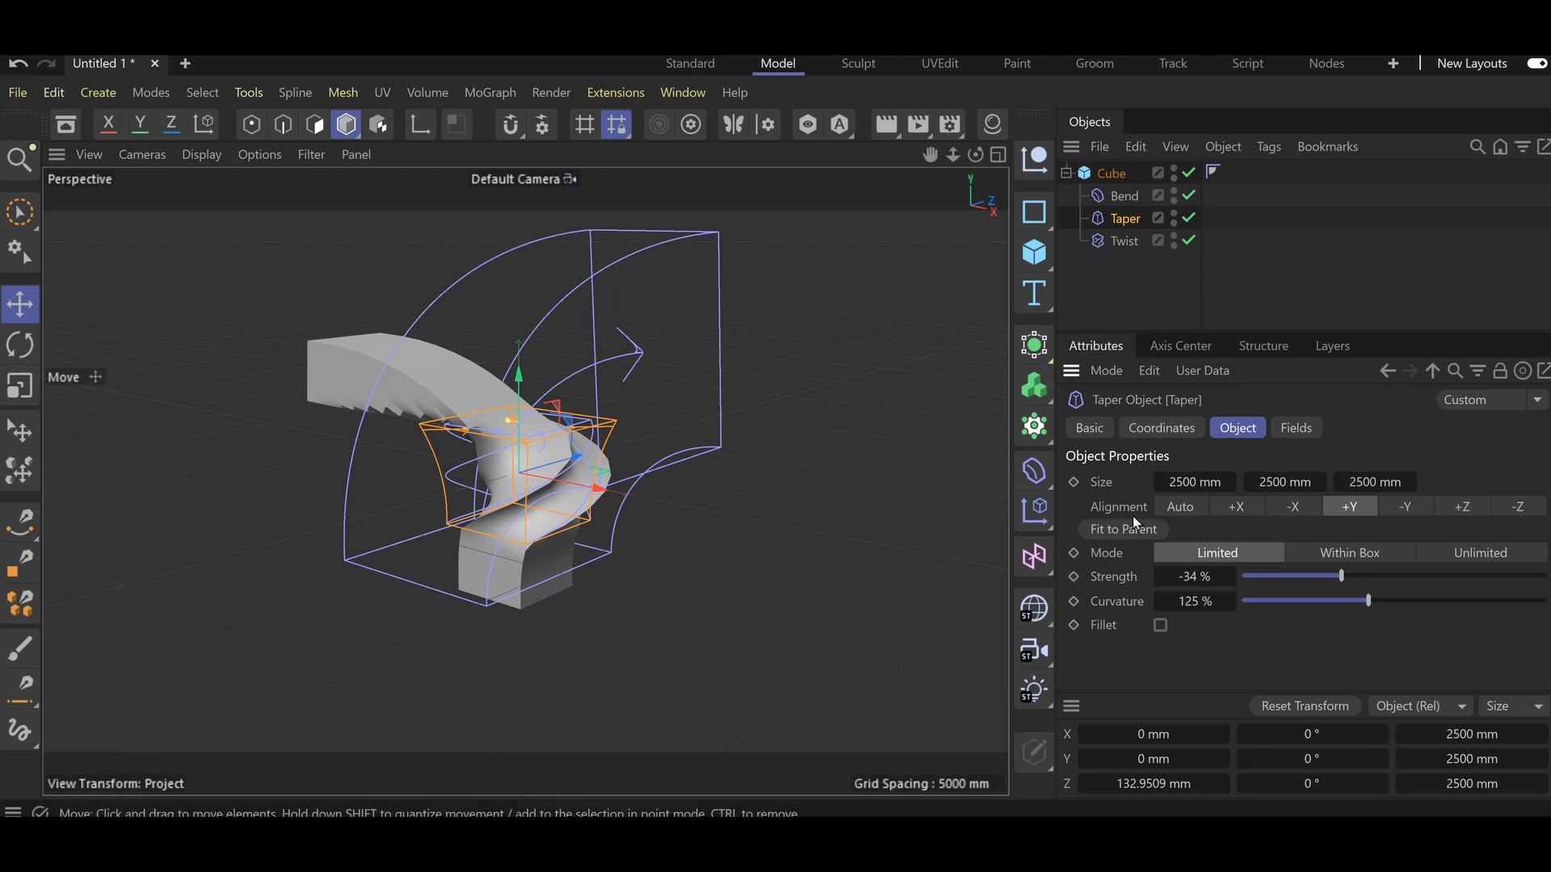
pyautogui.click(1466, 550)
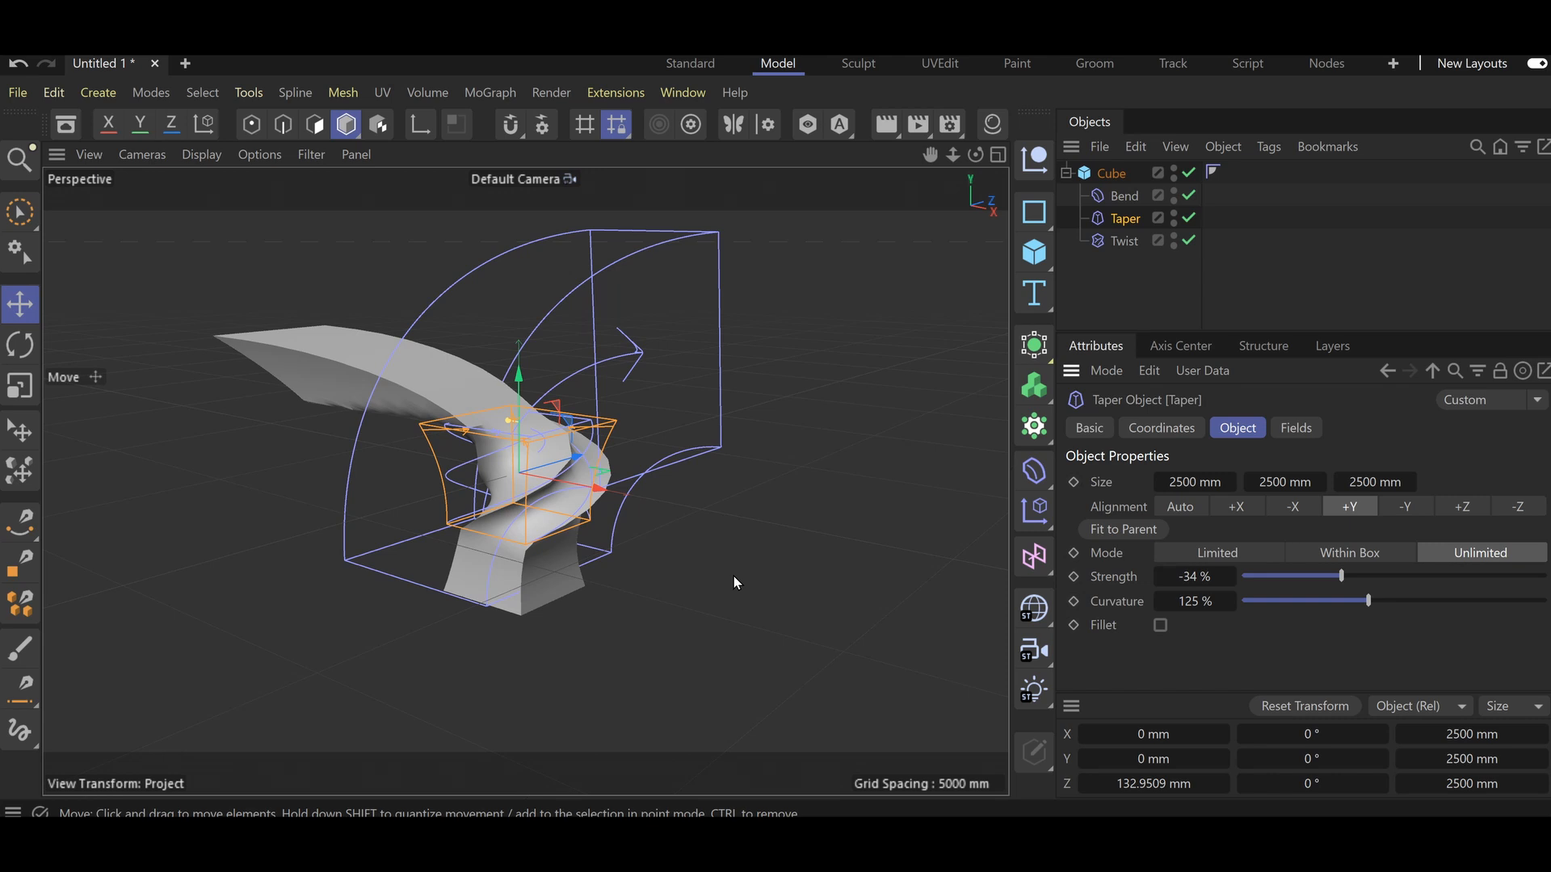
pyautogui.moveTo(601, 489); pyautogui.dragTo(906, 529)
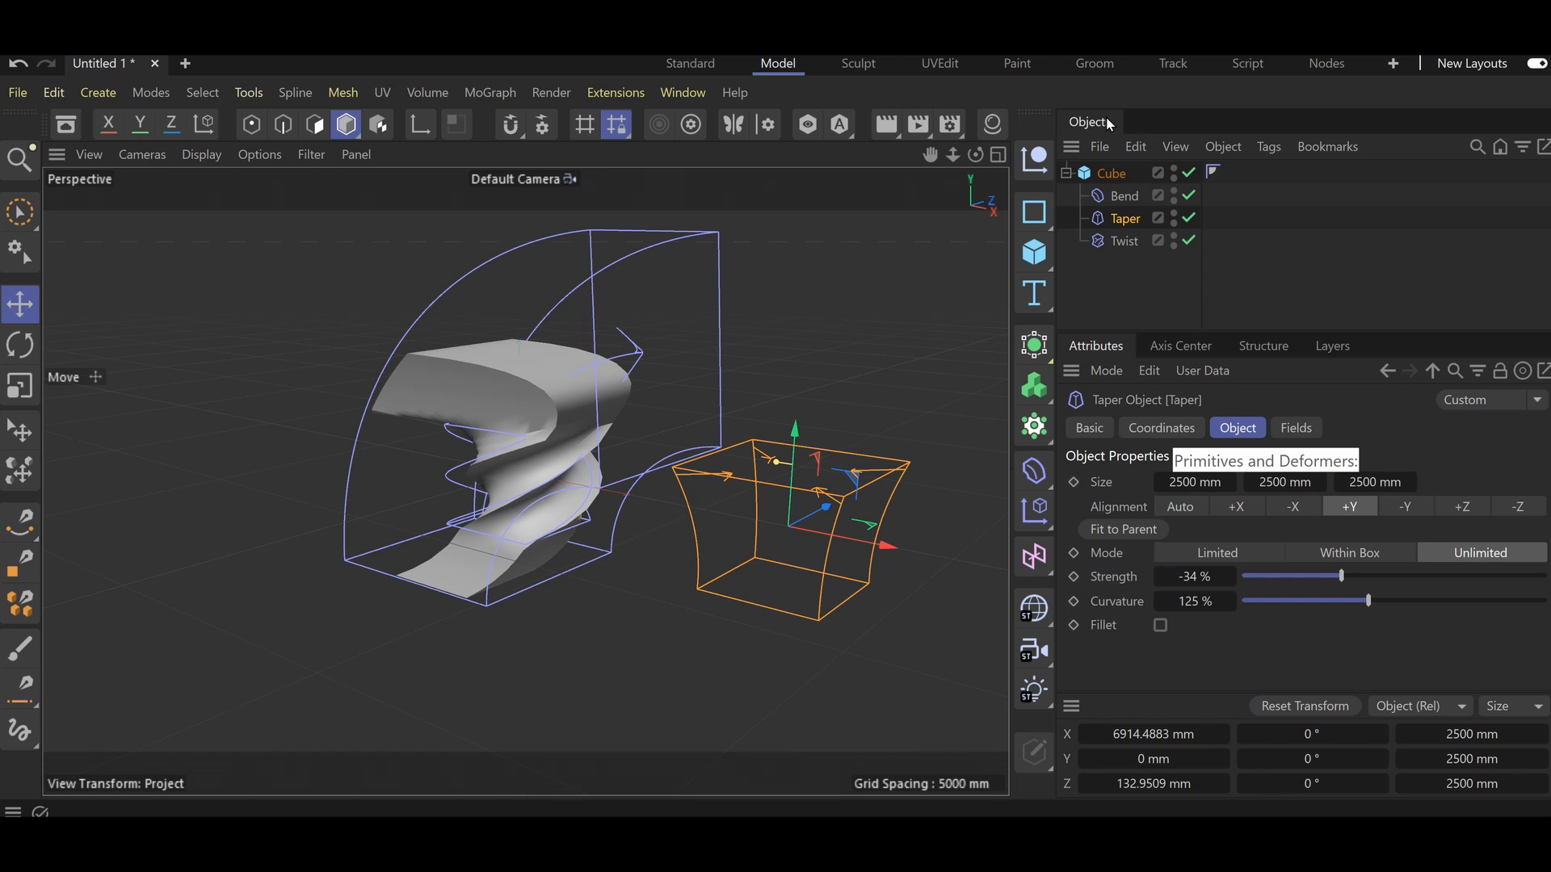
pyautogui.click(1111, 176)
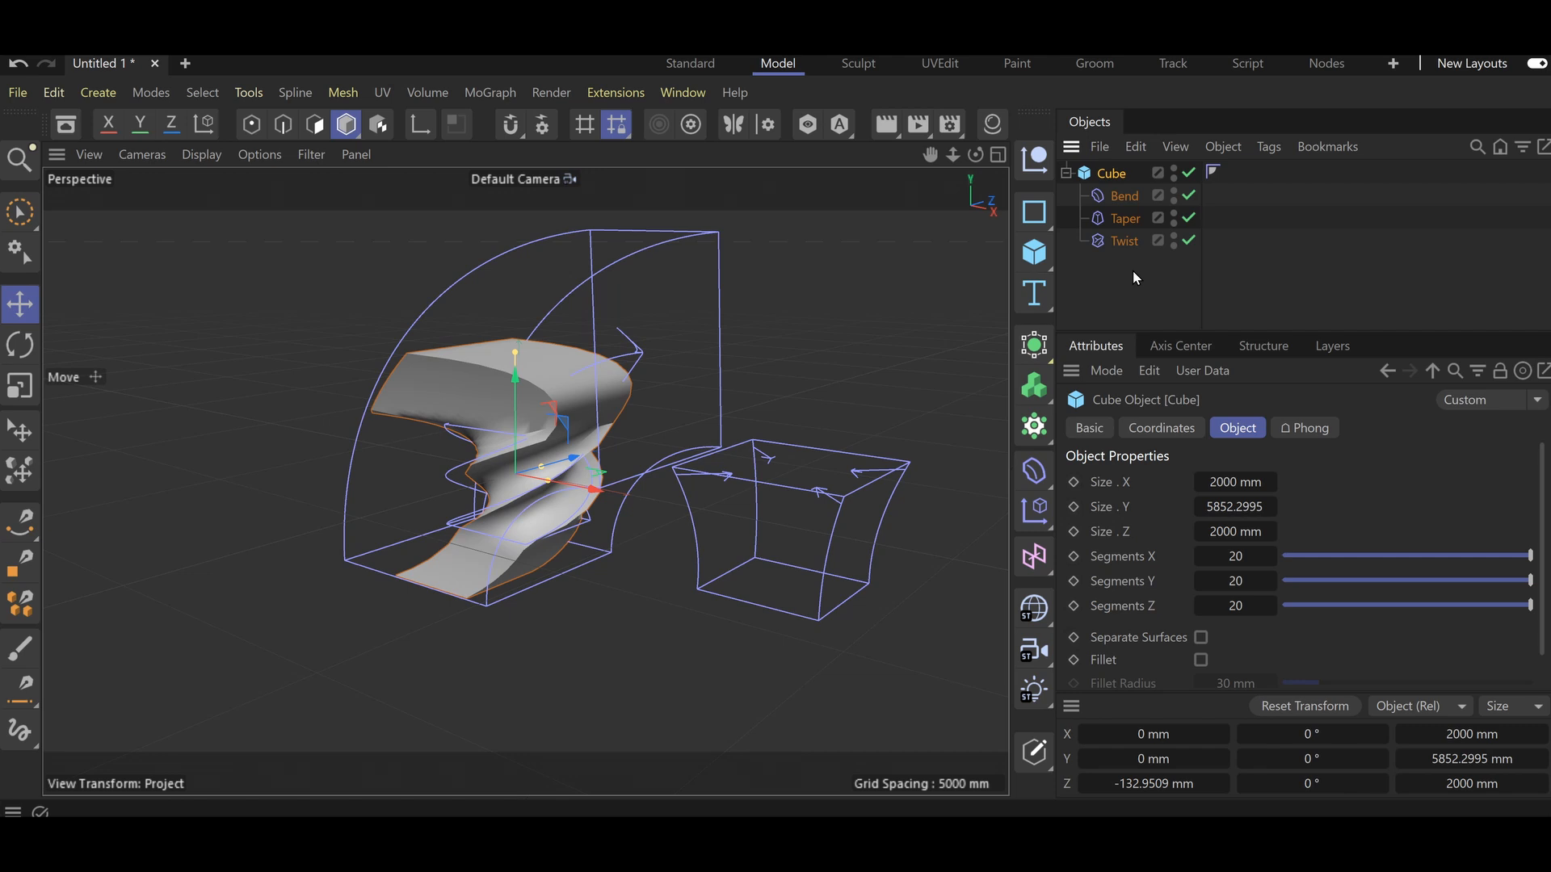
pyautogui.click(1113, 225)
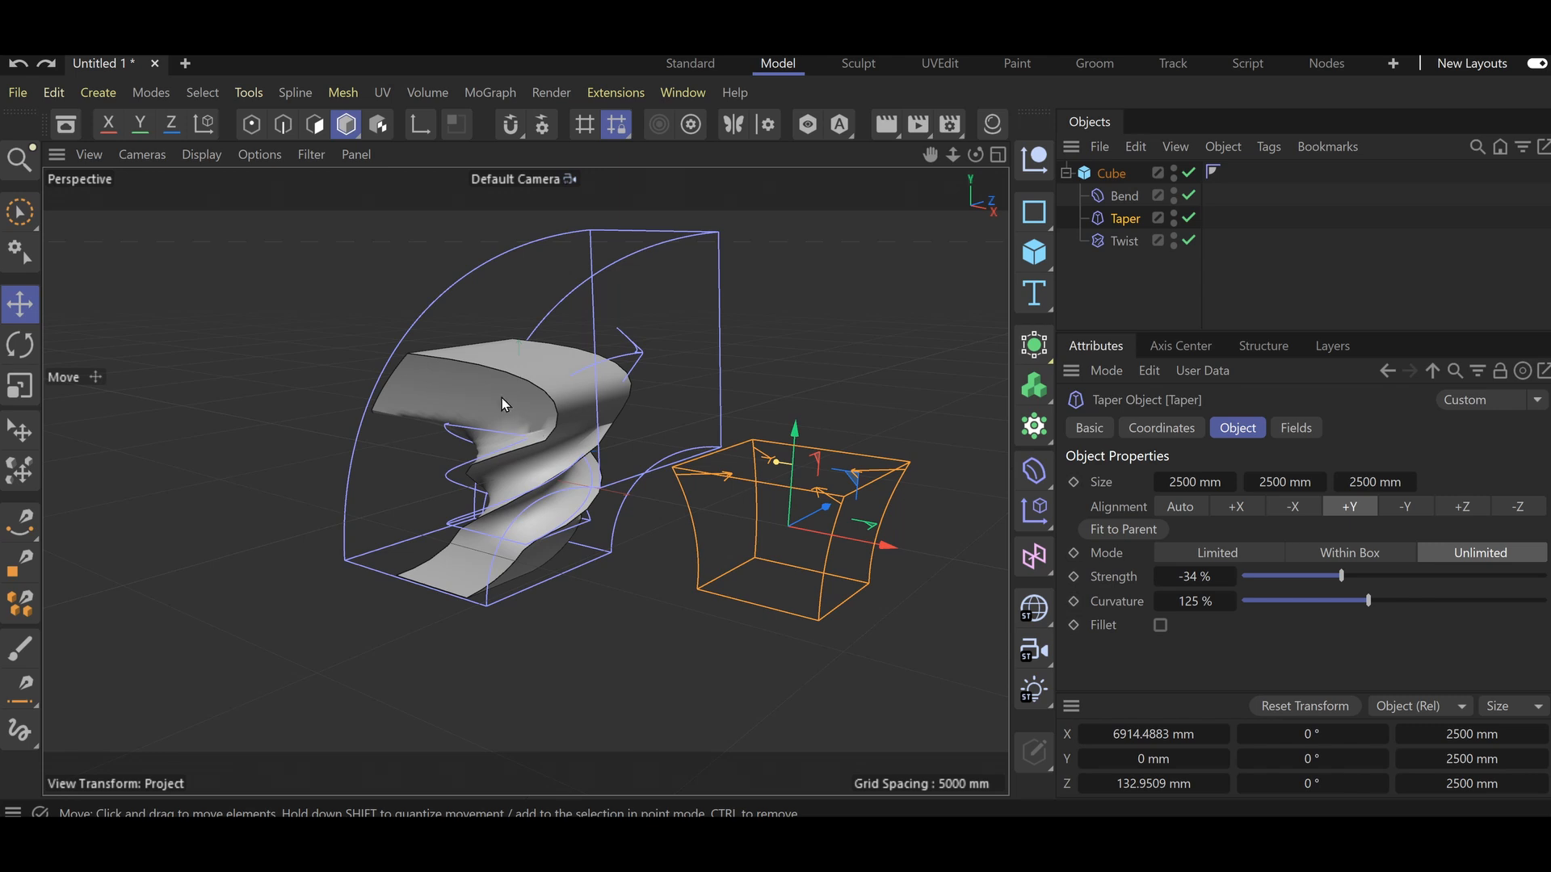
# Select the cube and switch the viewport display to Gouraud Shading (Lines) to examine its deformed mesh.
pyautogui.click(1111, 172)
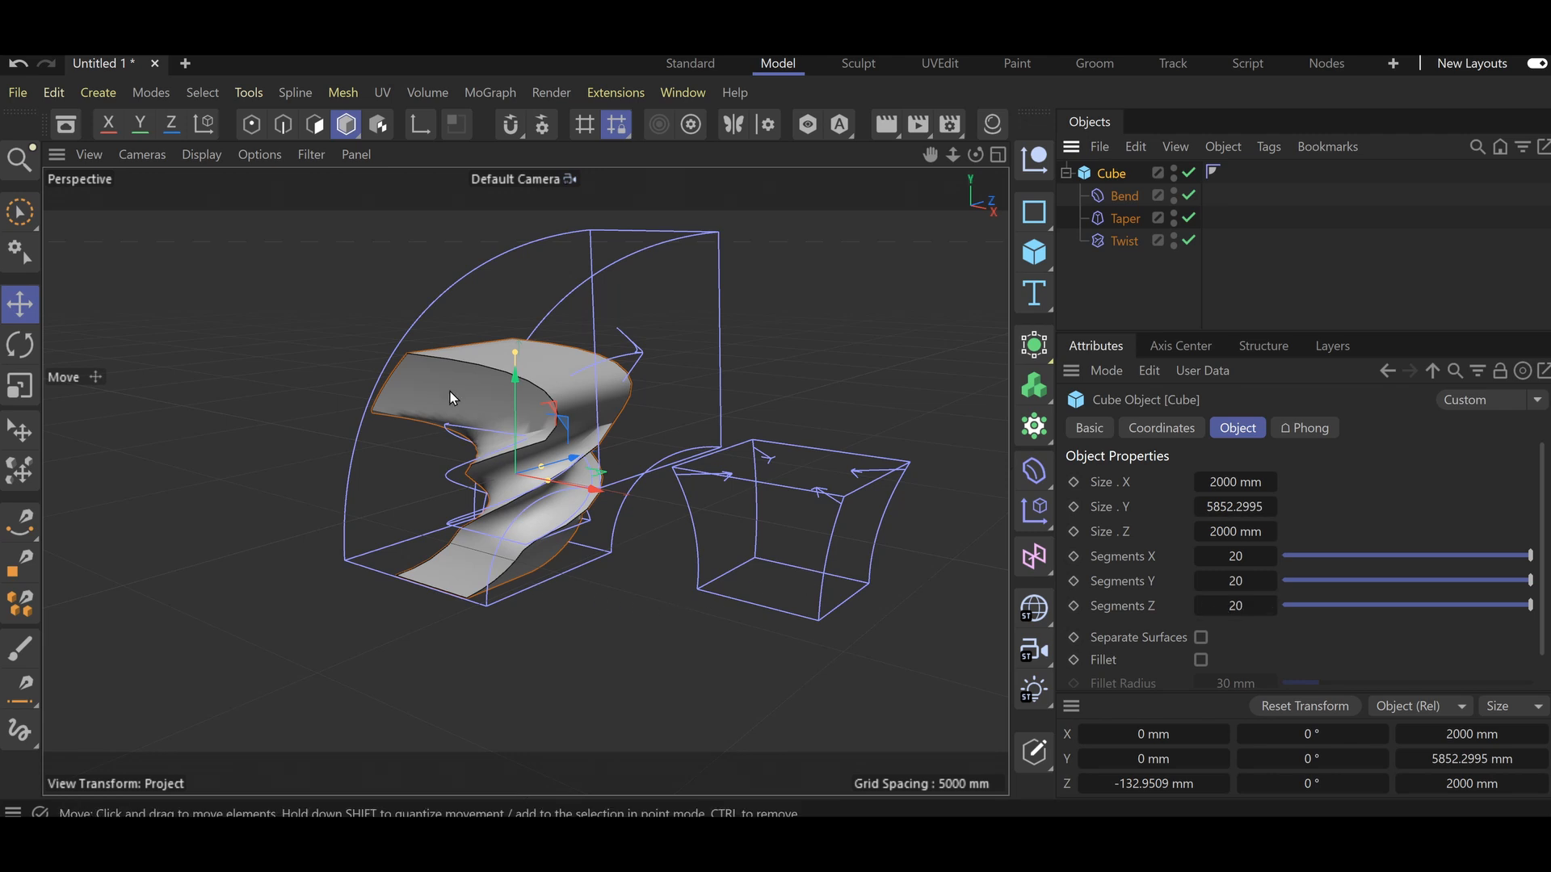
pyautogui.click(198, 157)
pyautogui.click(213, 431)
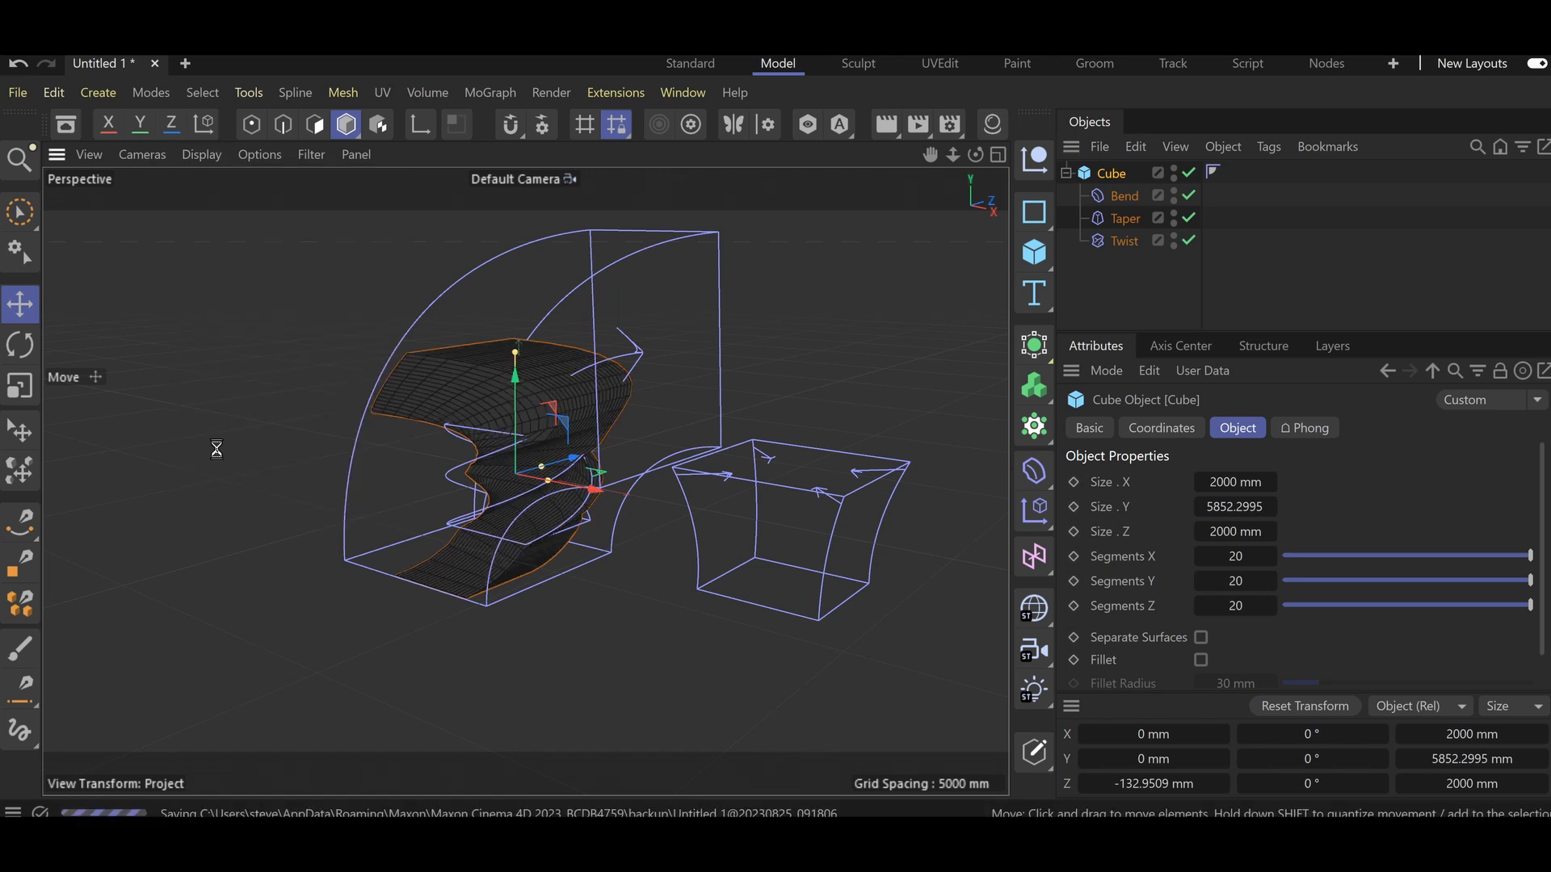
pyautogui.click(197, 156)
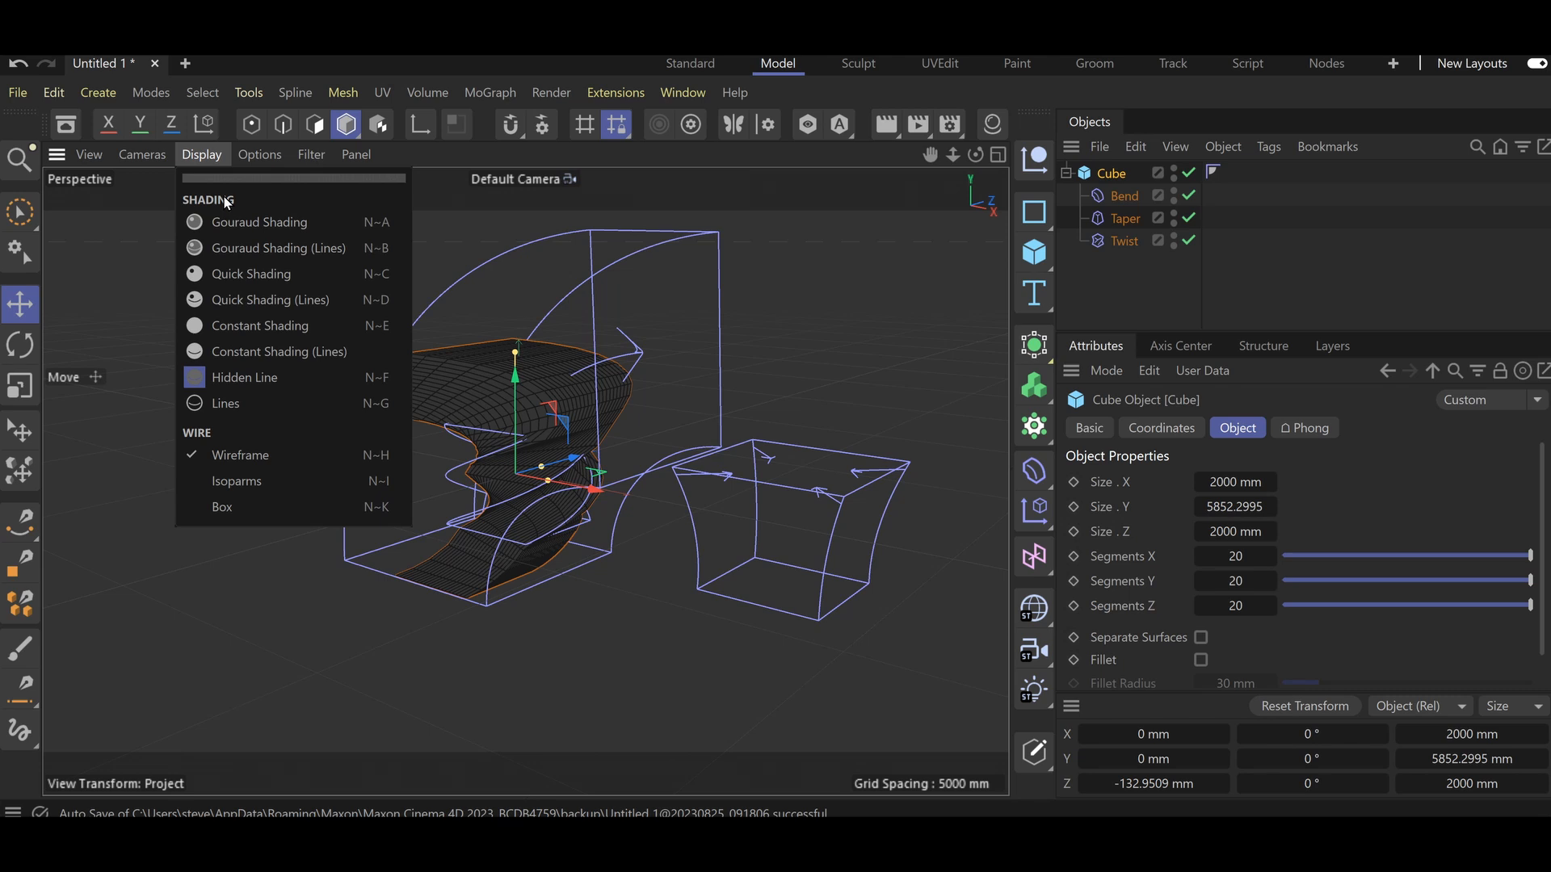
pyautogui.click(234, 247)
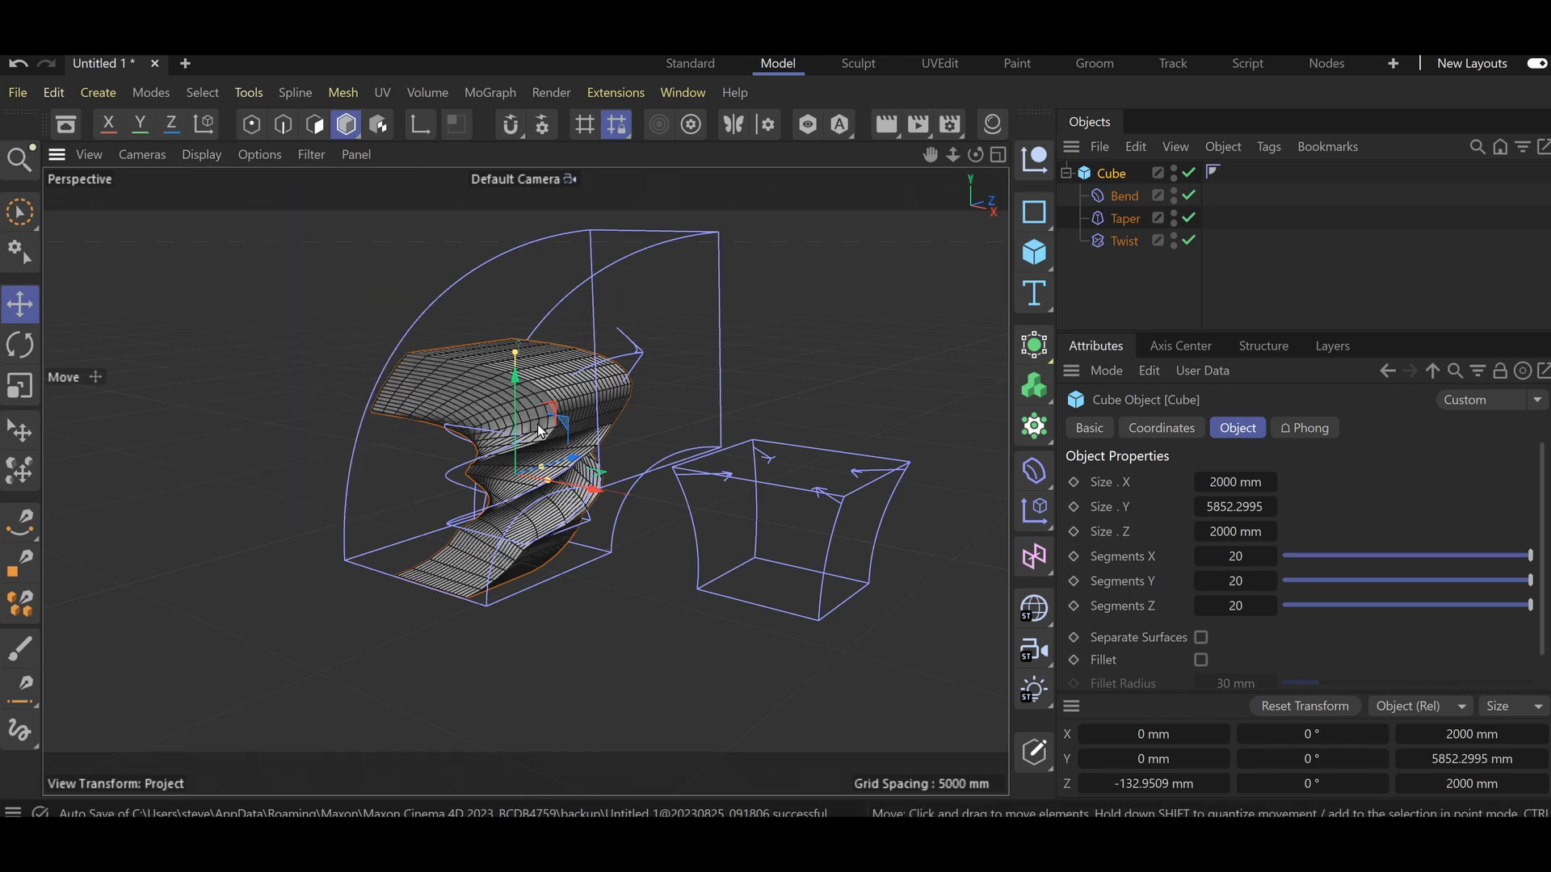
pyautogui.keyDown('alt'); pyautogui.moveTo(586, 467); pyautogui.dragTo(729, 439); pyautogui.keyUp('alt')
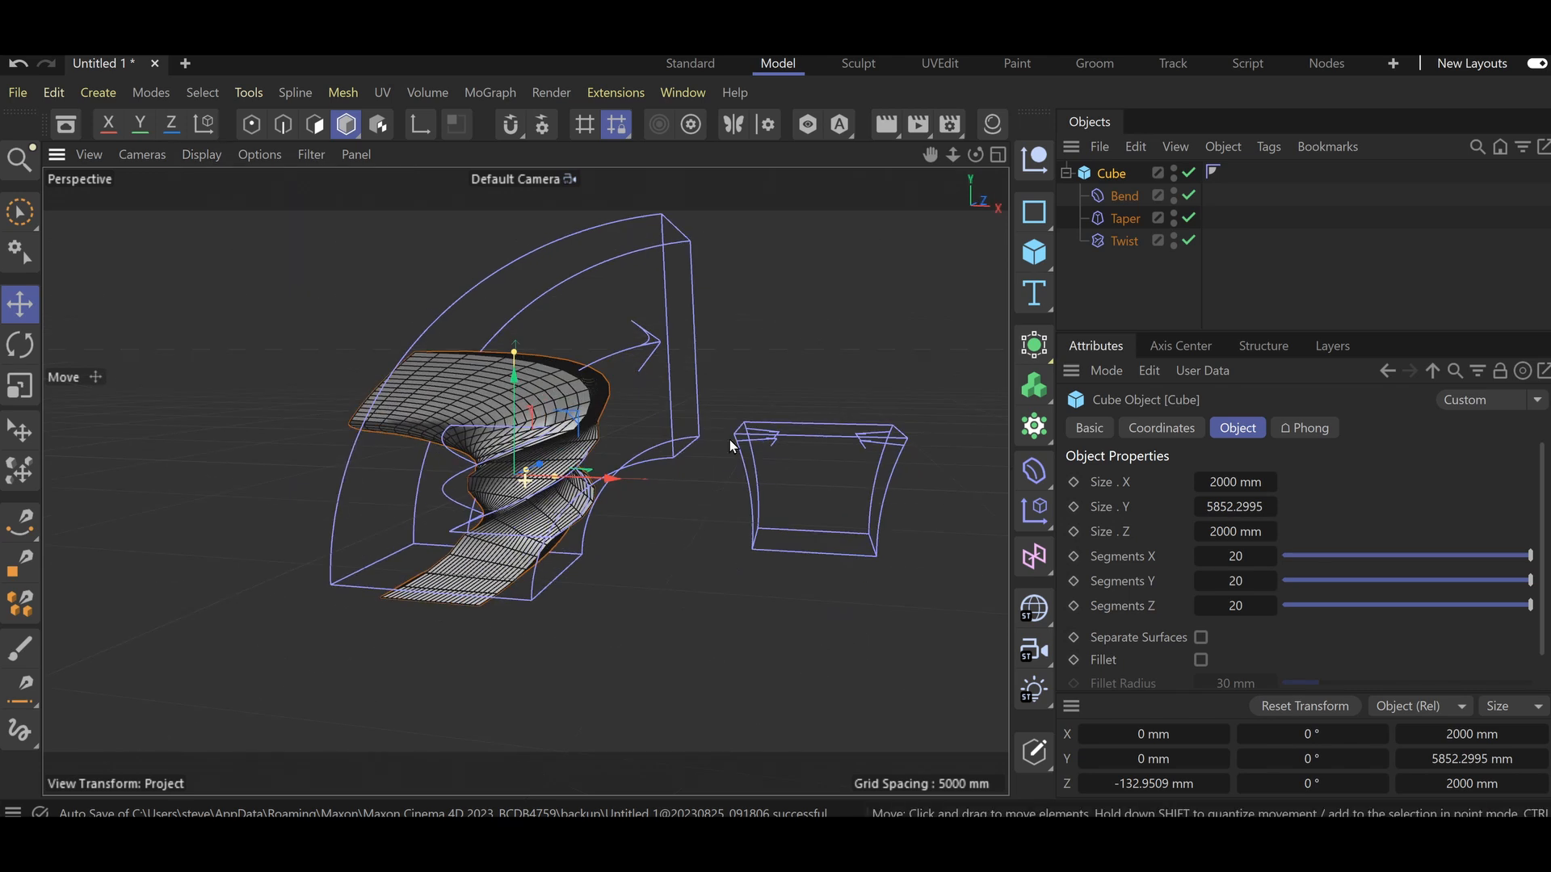
pyautogui.keyDown('alt'); pyautogui.moveTo(250, 441); pyautogui.dragTo(816, 464); pyautogui.keyUp('alt')
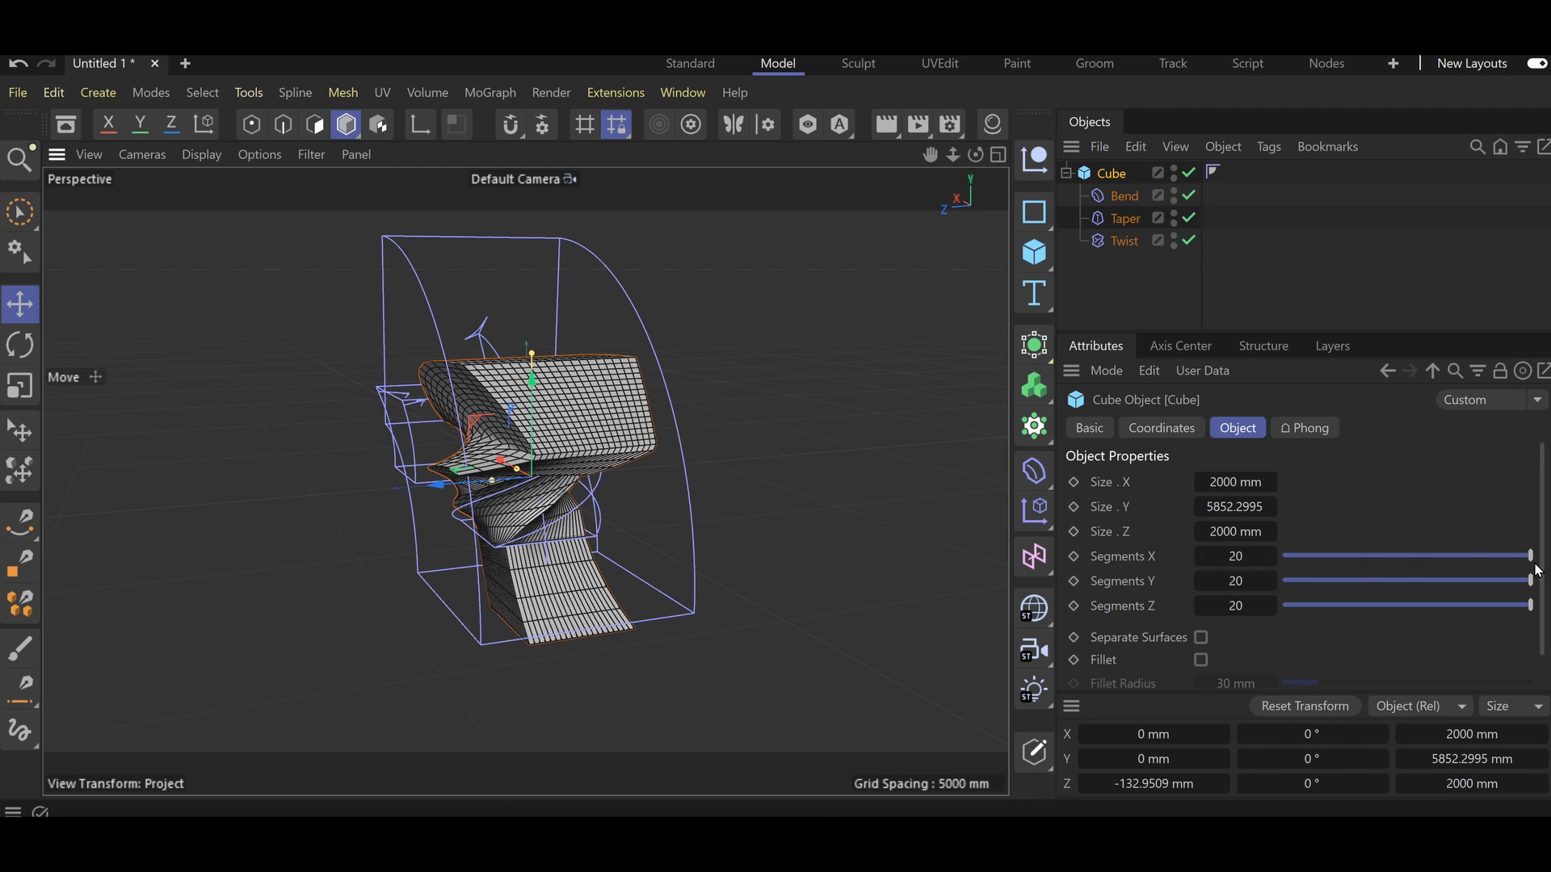
# Reduce the cube's X, Y and Z segments to 11 each and inspect the coarser deformed mesh.
pyautogui.moveTo(1531, 556); pyautogui.dragTo(1412, 550)
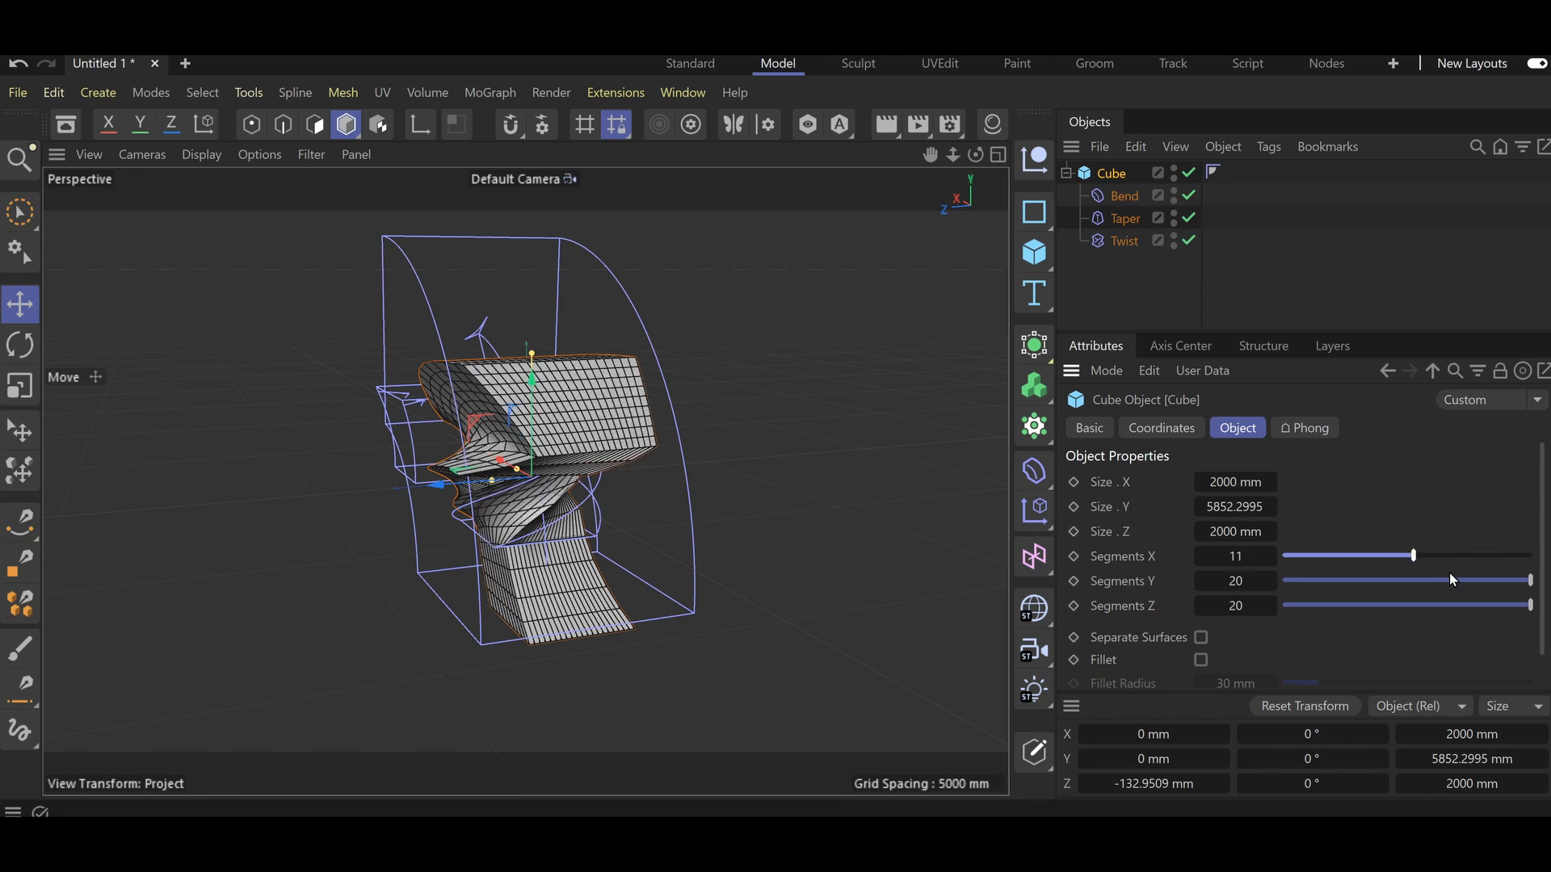
pyautogui.moveTo(1530, 581); pyautogui.dragTo(1418, 582)
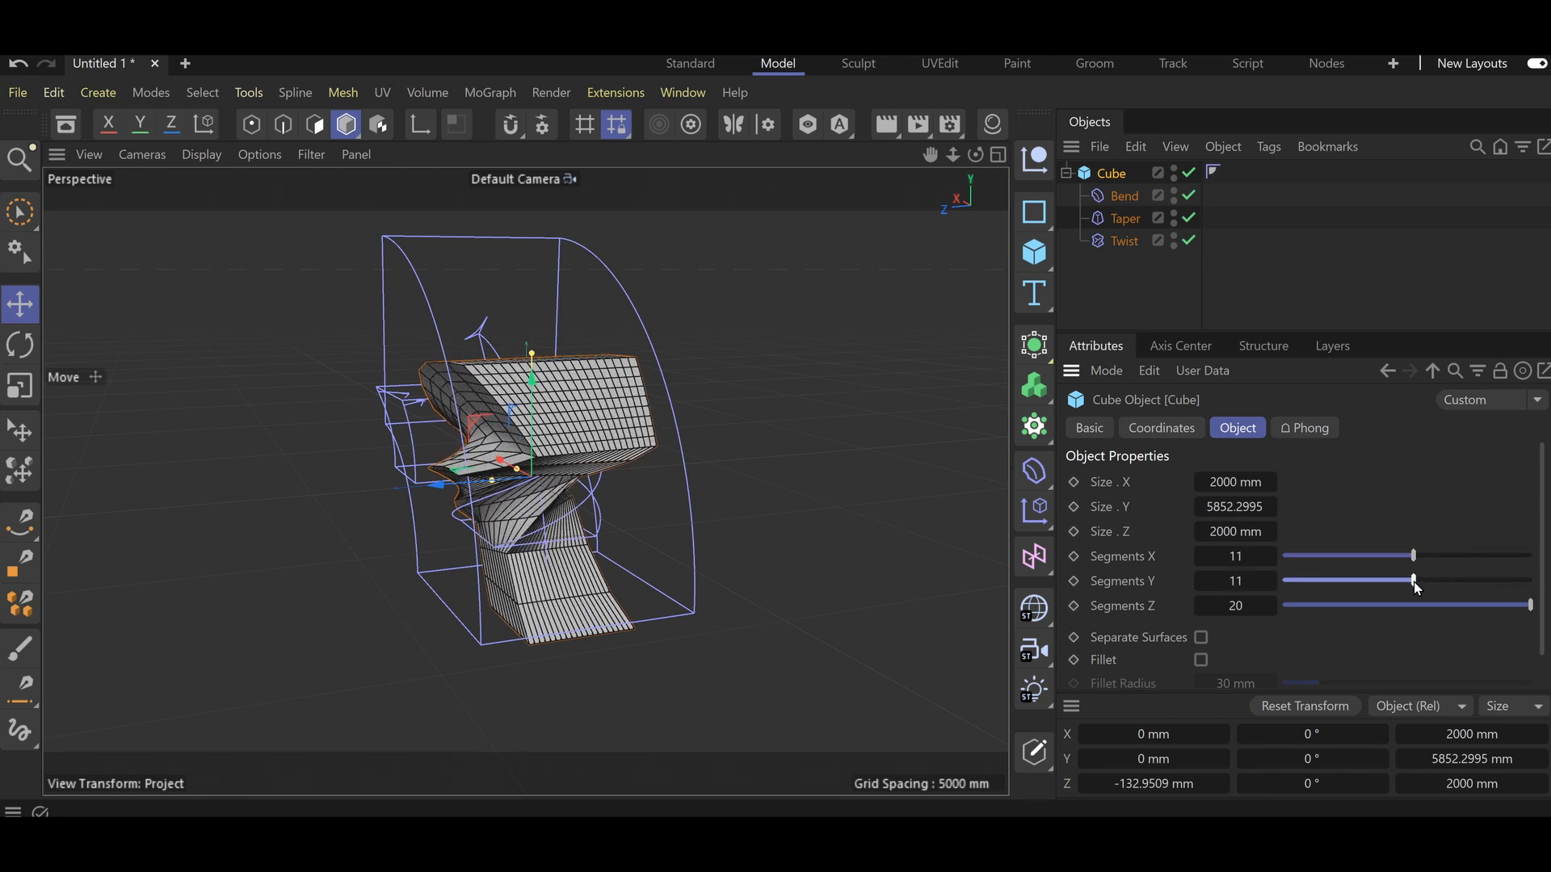
pyautogui.moveTo(1531, 605); pyautogui.dragTo(1419, 607)
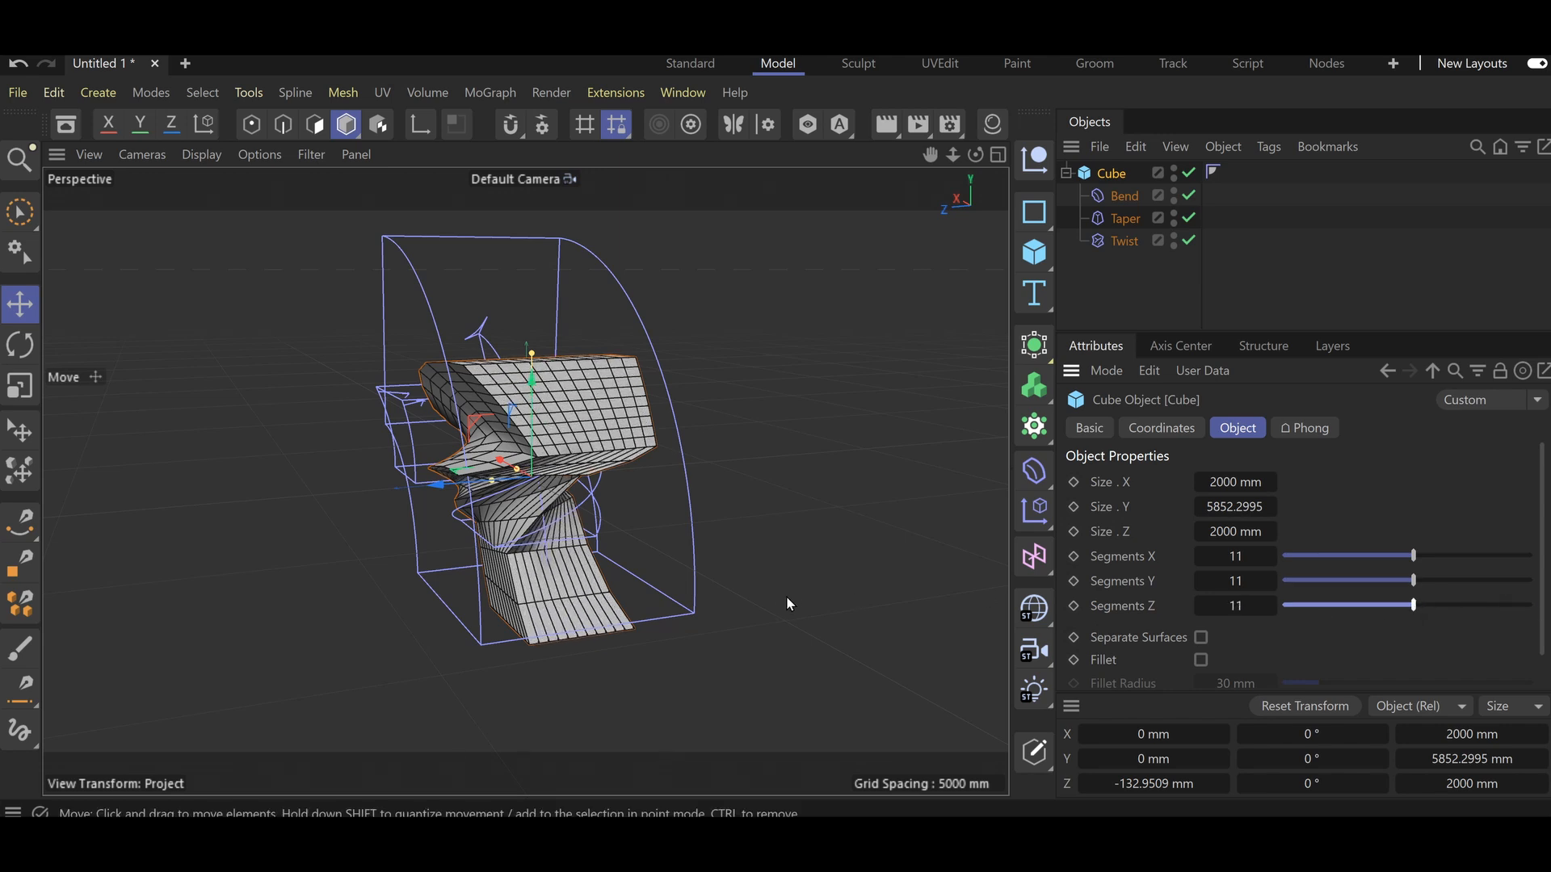
pyautogui.keyDown('alt'); pyautogui.moveTo(841, 506); pyautogui.dragTo(852, 354); pyautogui.keyUp('alt')
pyautogui.keyDown('alt'); pyautogui.moveTo(764, 480); pyautogui.dragTo(609, 478); pyautogui.keyUp('alt')
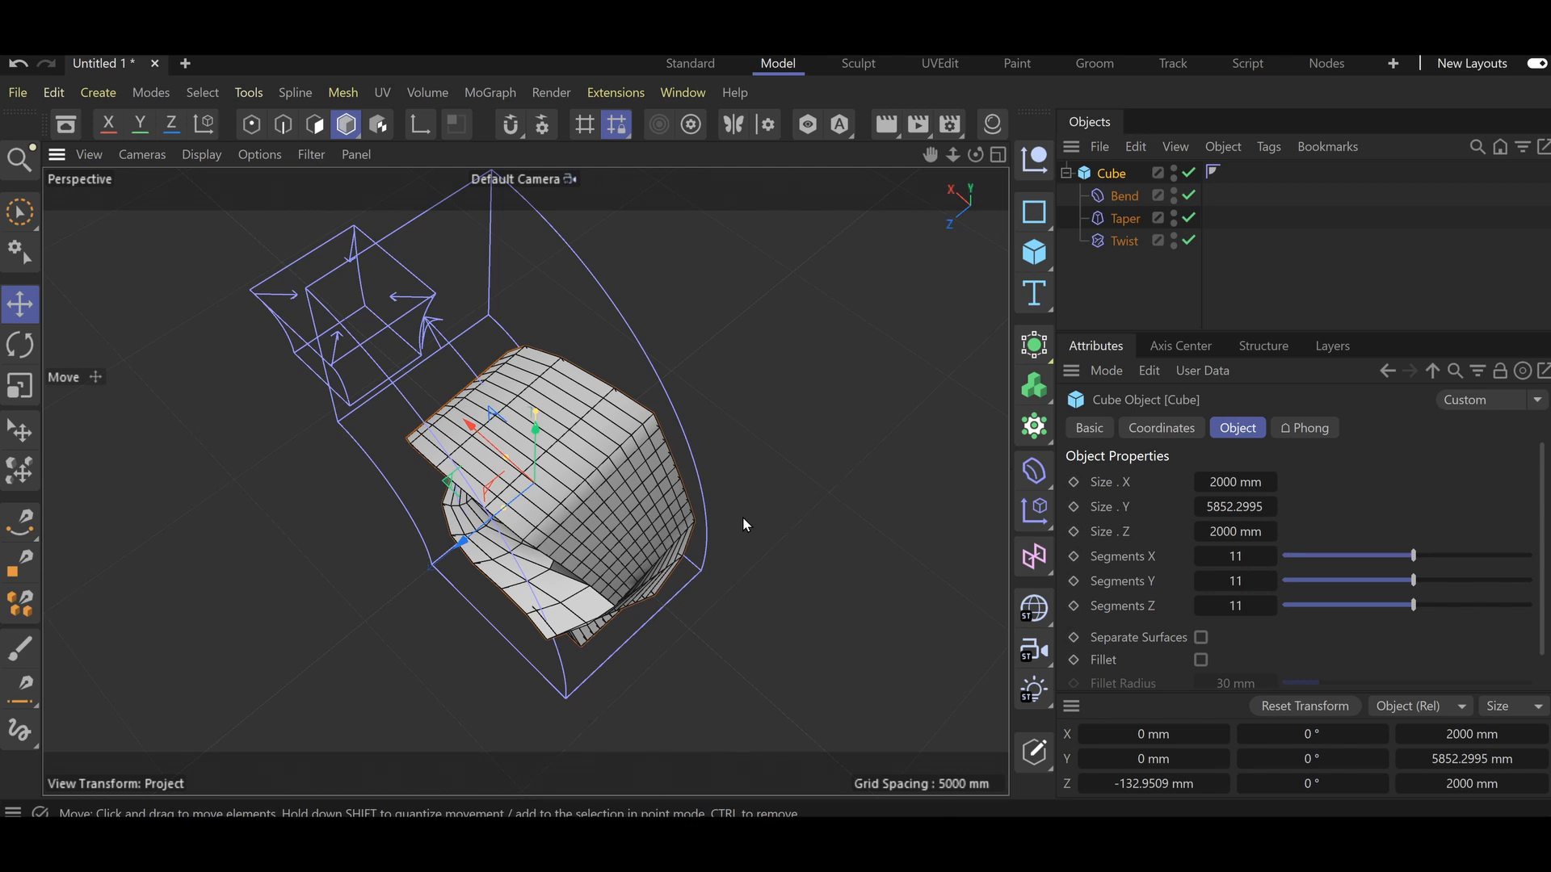
pyautogui.keyDown('alt'); pyautogui.moveTo(743, 640); pyautogui.dragTo(895, 524); pyautogui.keyUp('alt')
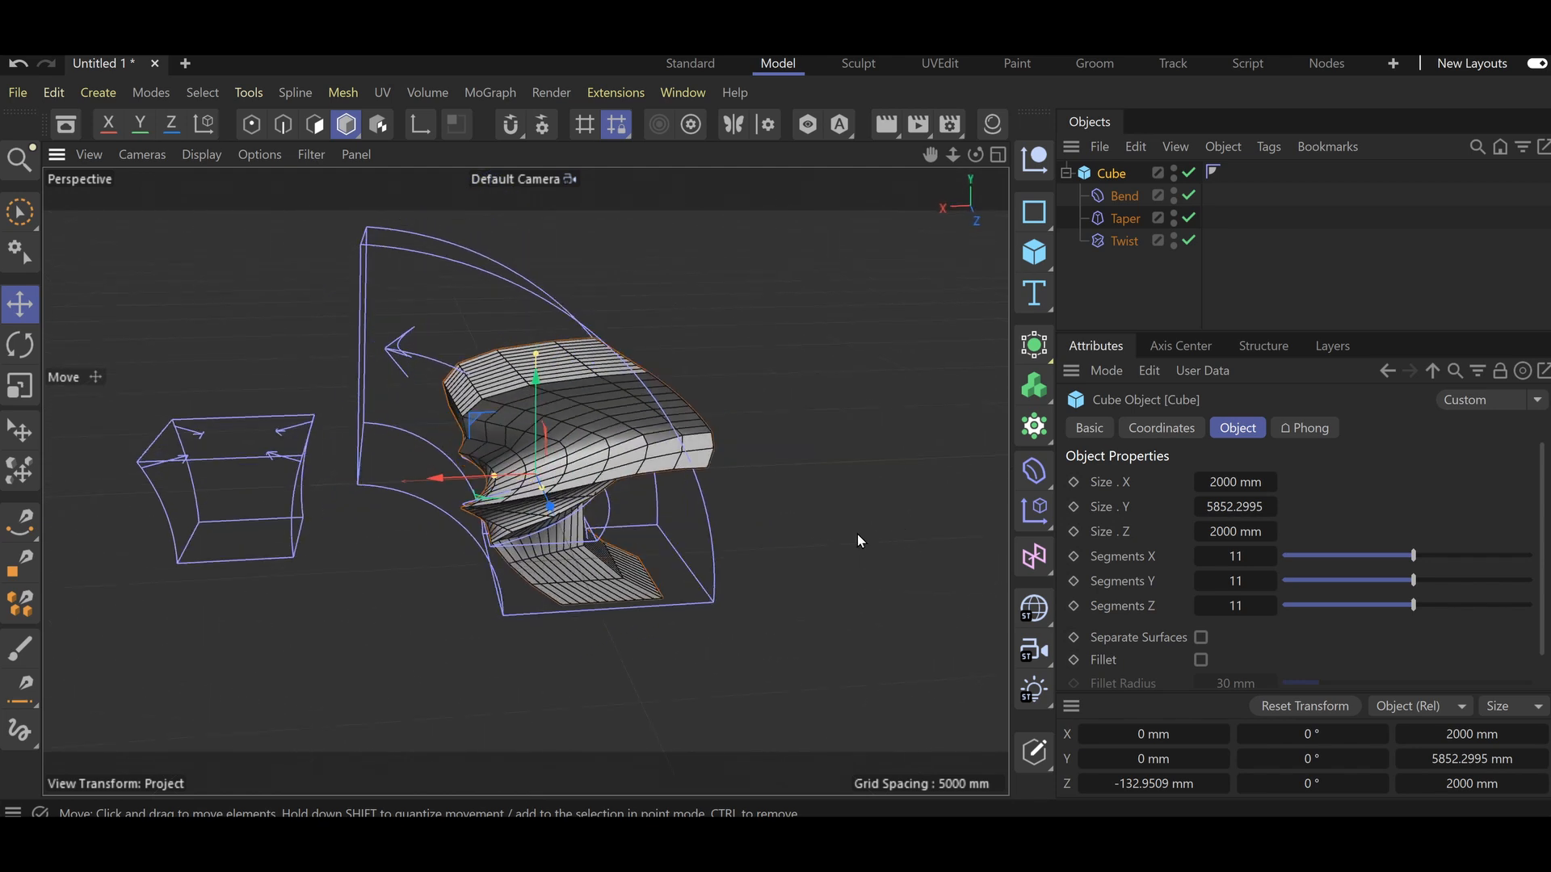